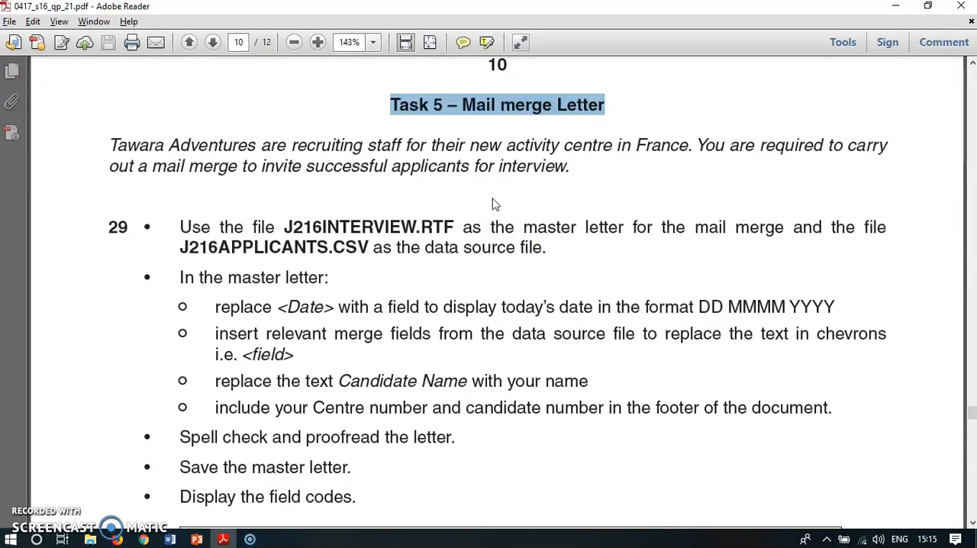
Step: Read the Task 5 instruction naming the master letter and data source files for the mail merge
scroll(492, 204, "down", 1)
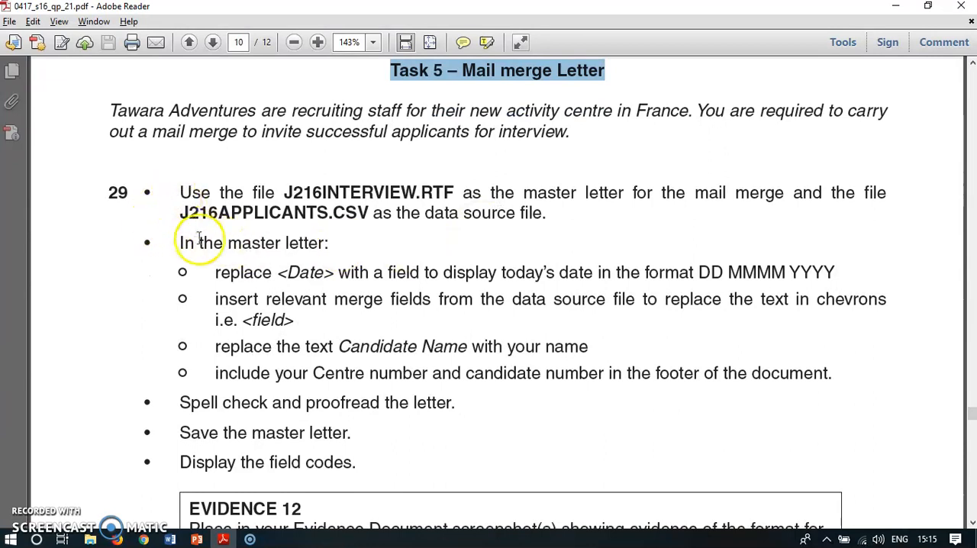
left_click_drag(180, 192, 452, 192)
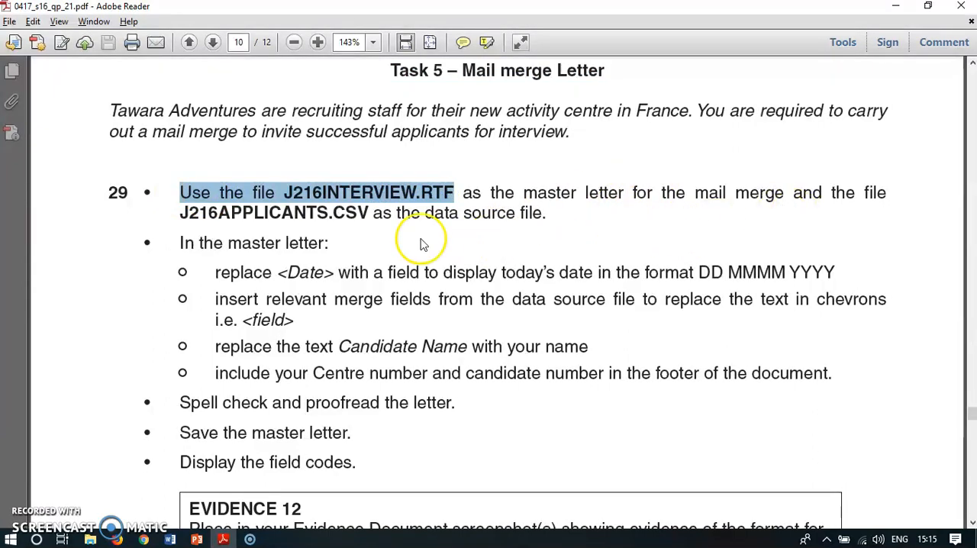
left_click_drag(178, 213, 355, 217)
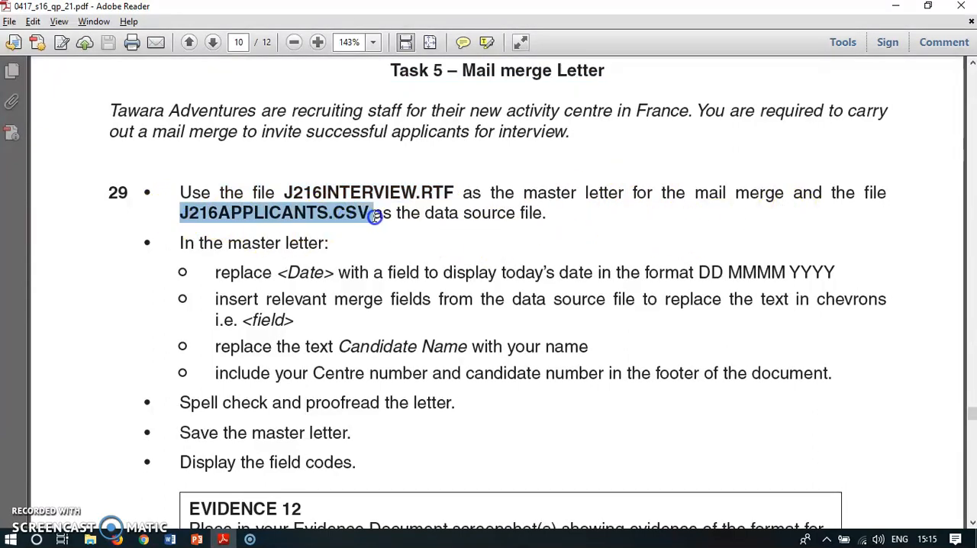
left_click_drag(284, 192, 454, 192)
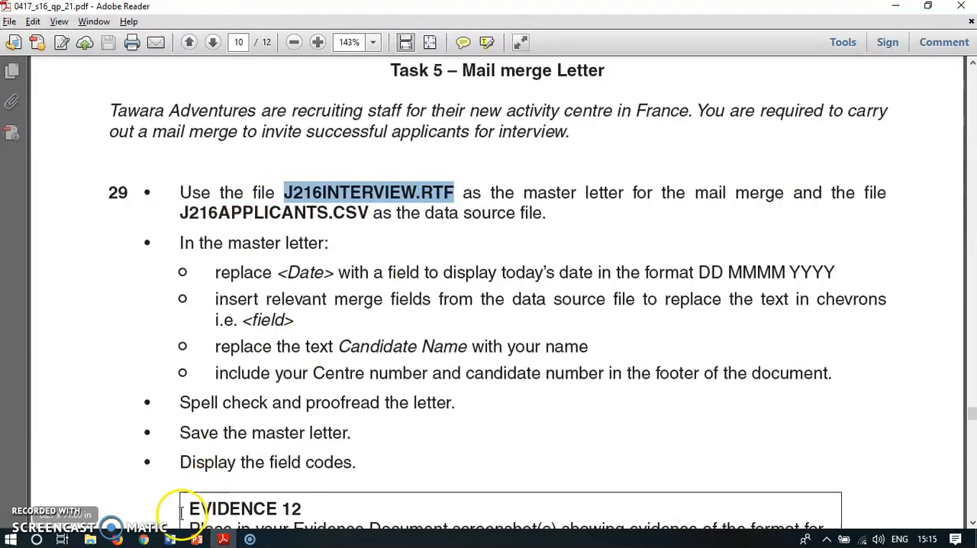
Step: Switch to Word and look through the J216INTERVIEW.rtf master letter and its placeholders
mouse_move(170, 540)
left_click(92, 493)
left_click(447, 224)
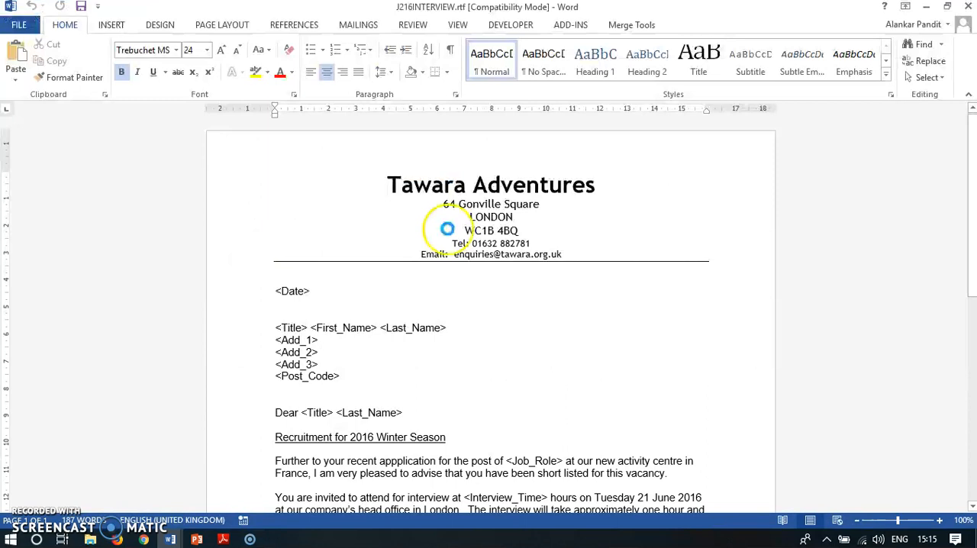
scroll(488, 336, "down", 4)
key("ctrl+Home")
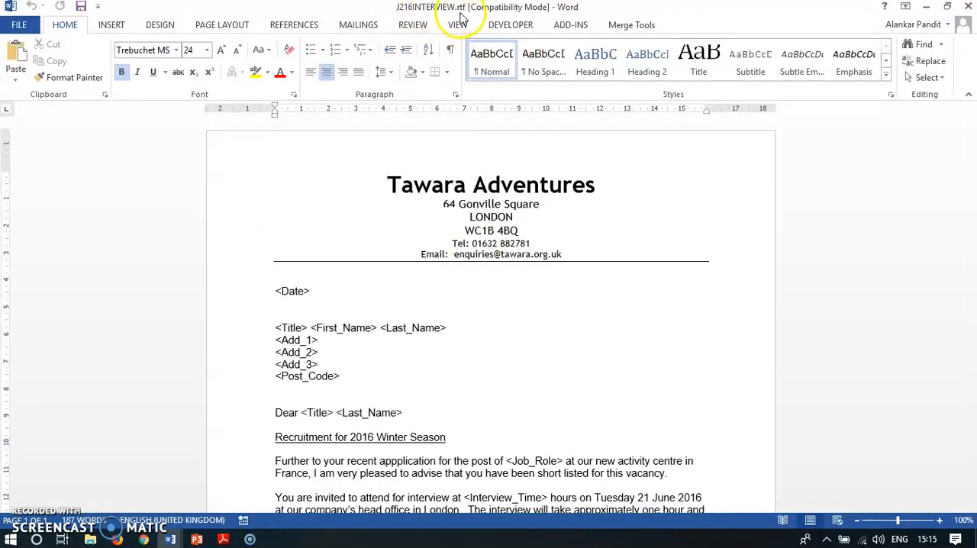
scroll(474, 316, "down", 1)
scroll(473, 315, "down", 1)
scroll(473, 316, "up", 1)
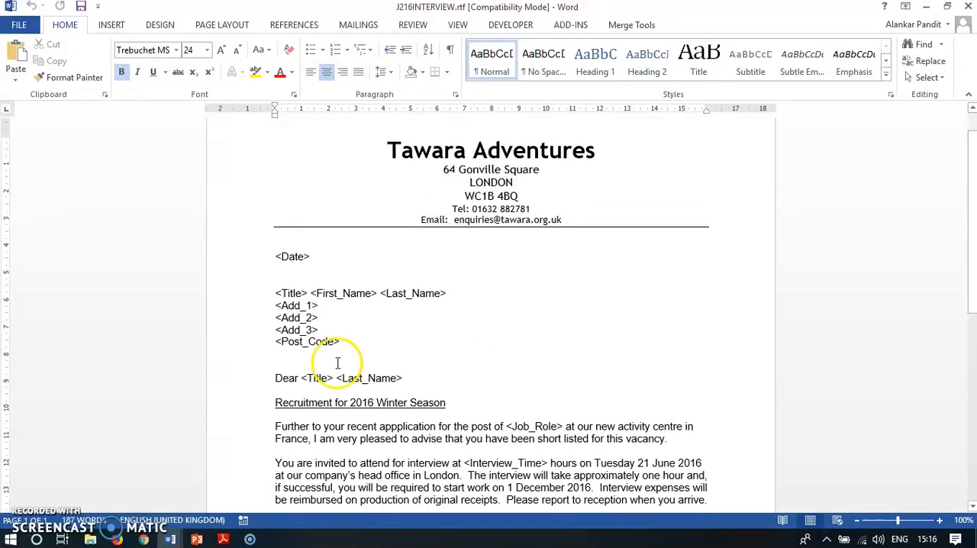
Step: Switch to Adobe Reader and read the instruction on replacing <Date> and the date format it requires
left_click(223, 539)
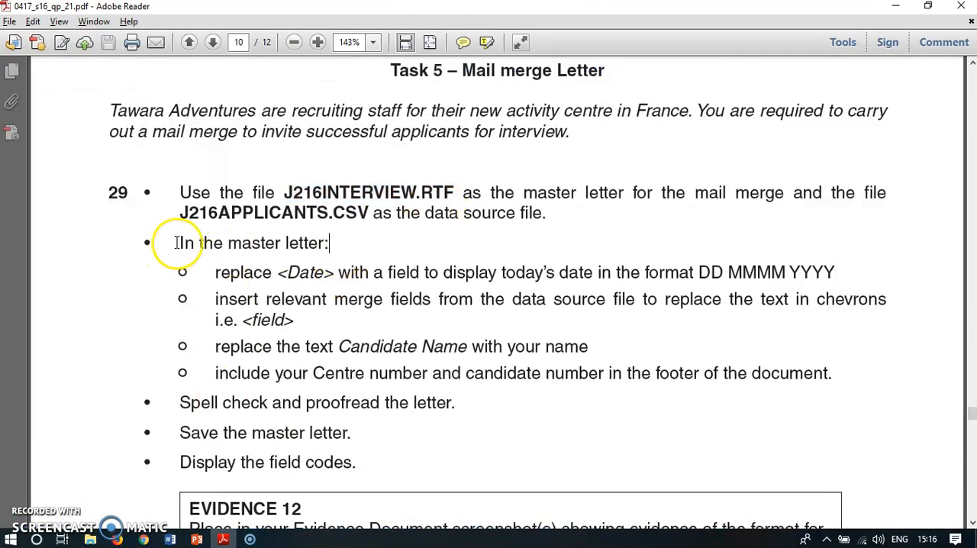
left_click_drag(180, 243, 310, 243)
left_click(410, 246)
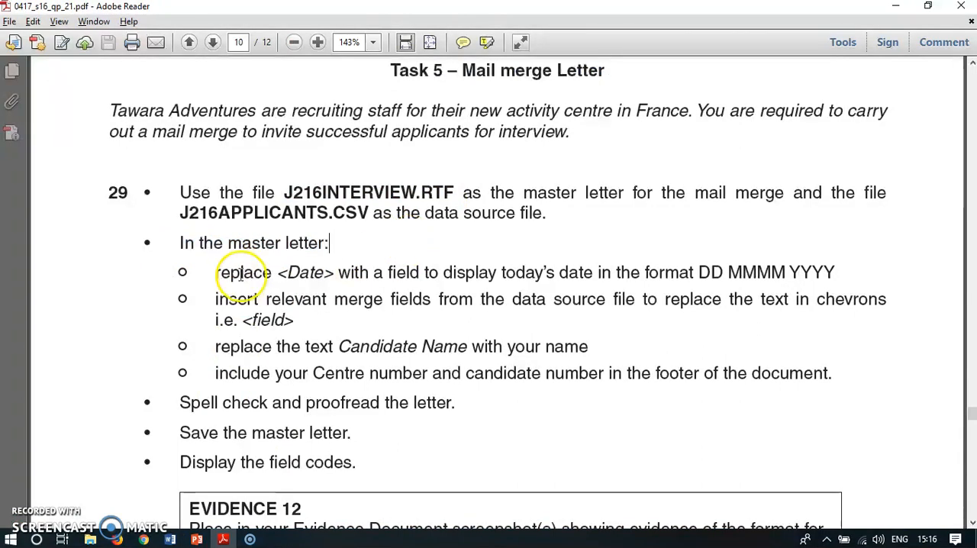
left_click_drag(215, 272, 429, 275)
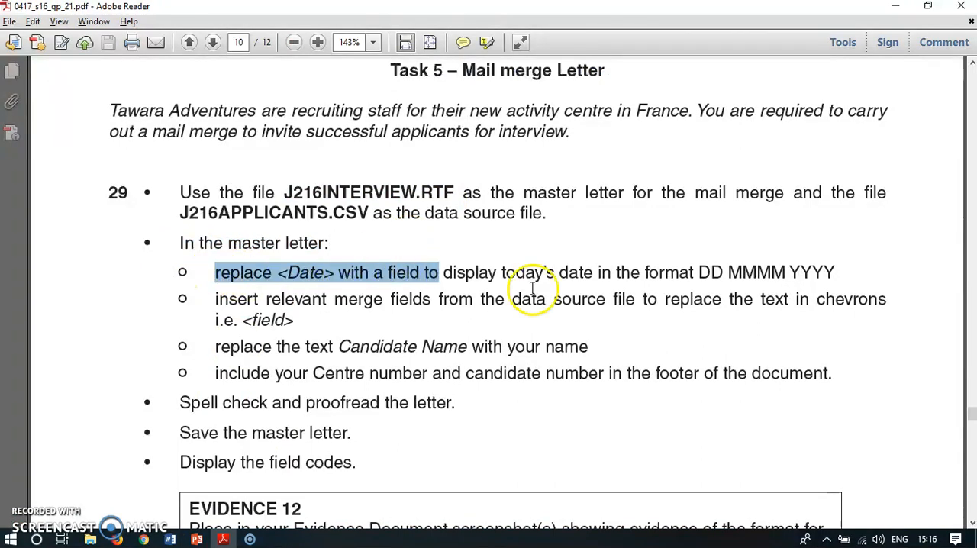
left_click_drag(698, 272, 840, 273)
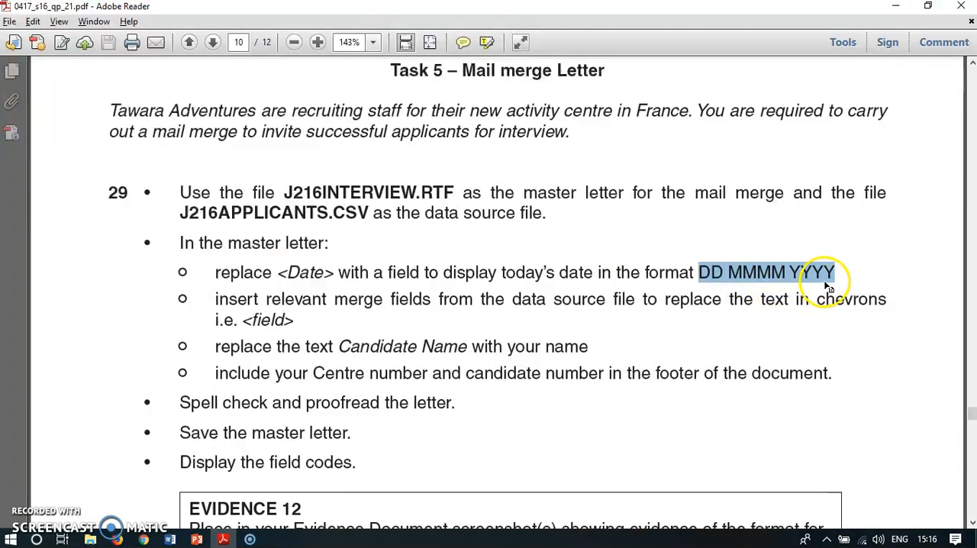
Step: Switch to the J216INTERVIEW.rtf letter in Word and replace the <Date> placeholder with a Date field in the format DD MMMM YYYY
left_click(172, 539)
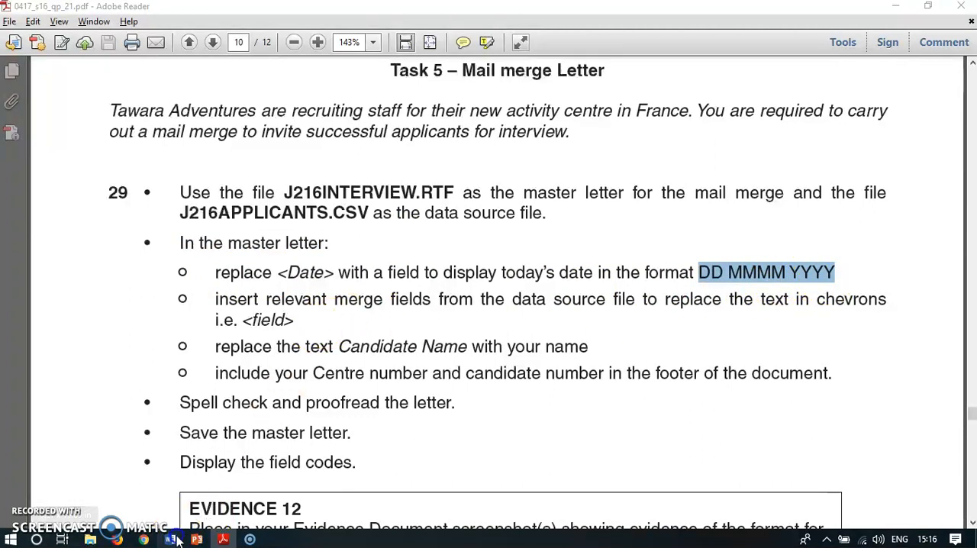
left_click(76, 496)
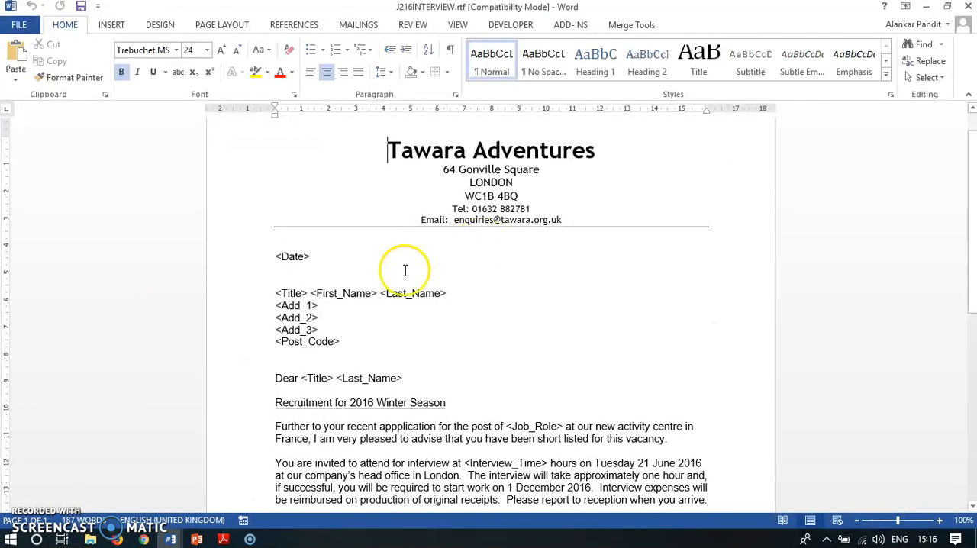
left_click(285, 261)
left_click(274, 255)
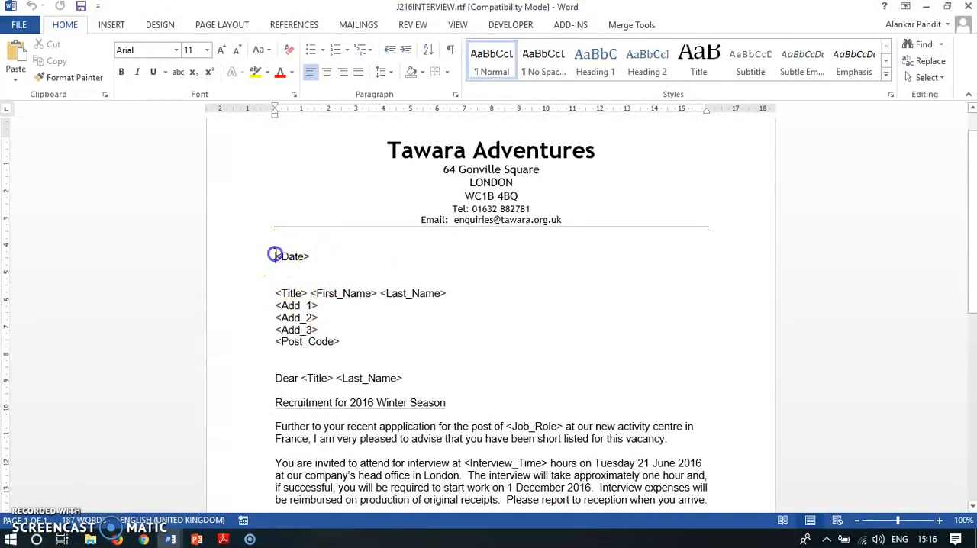
left_click_drag(306, 256, 309, 256)
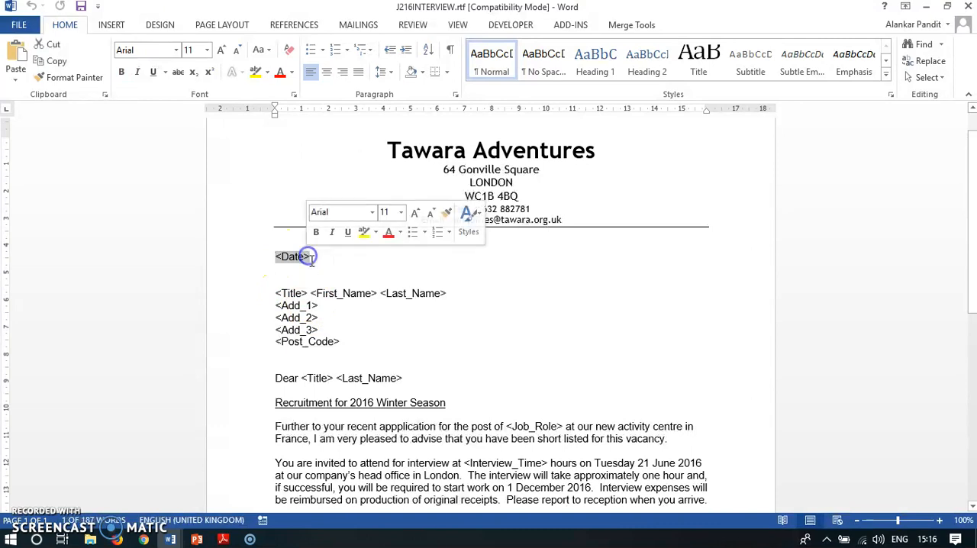
left_click(111, 24)
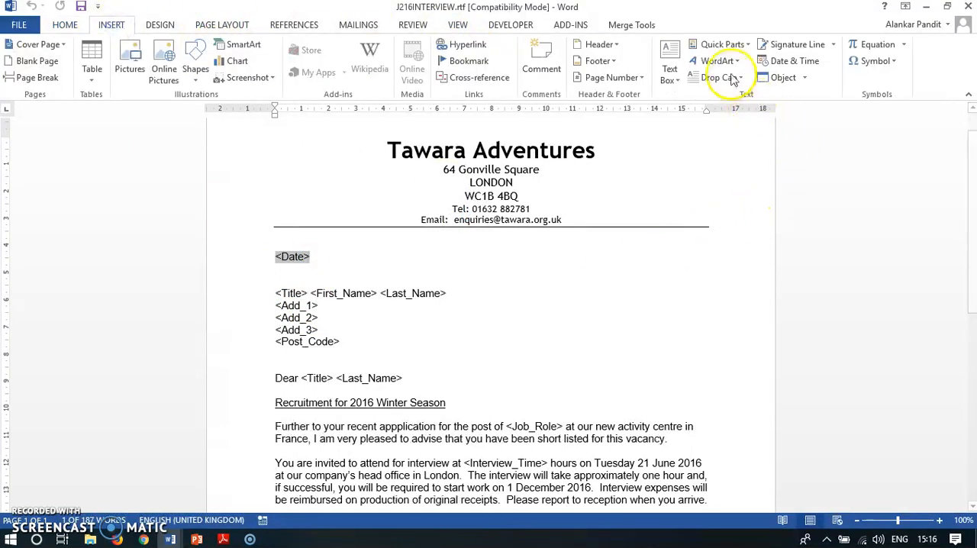
left_click(739, 44)
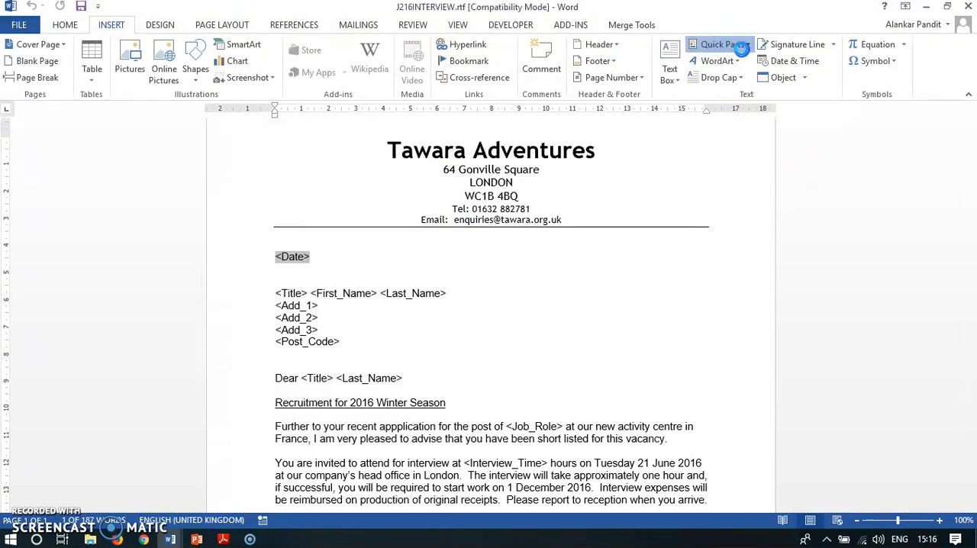
left_click(719, 100)
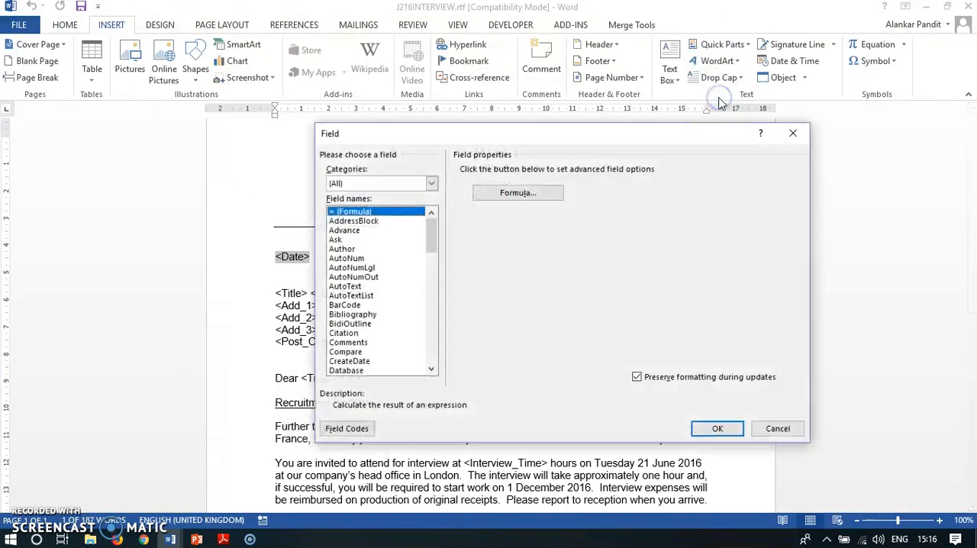
left_click_drag(430, 233, 430, 267)
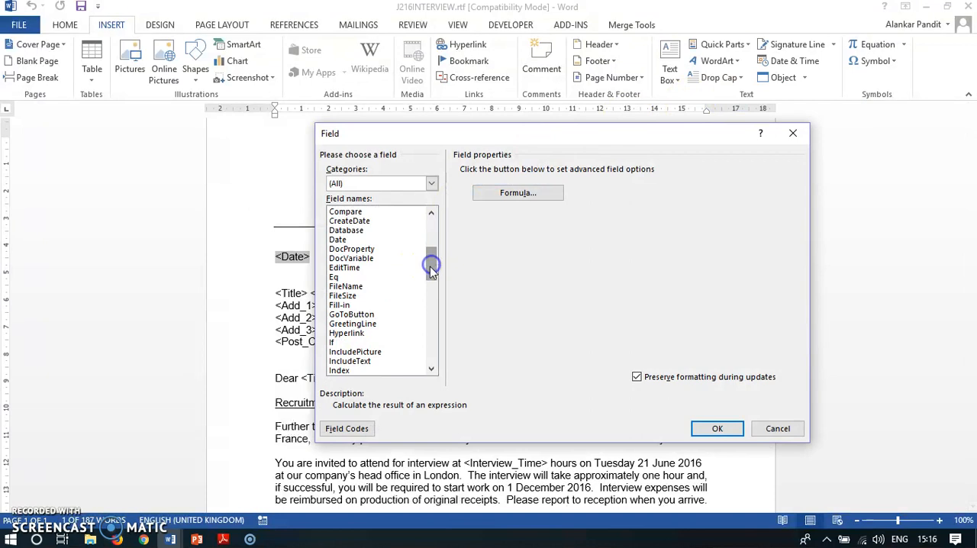
left_click(338, 240)
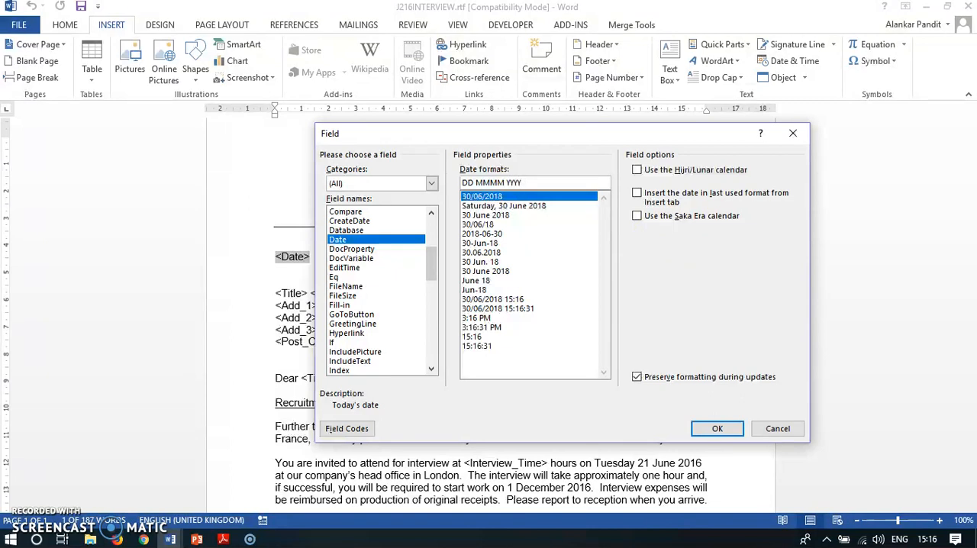
left_click(716, 428)
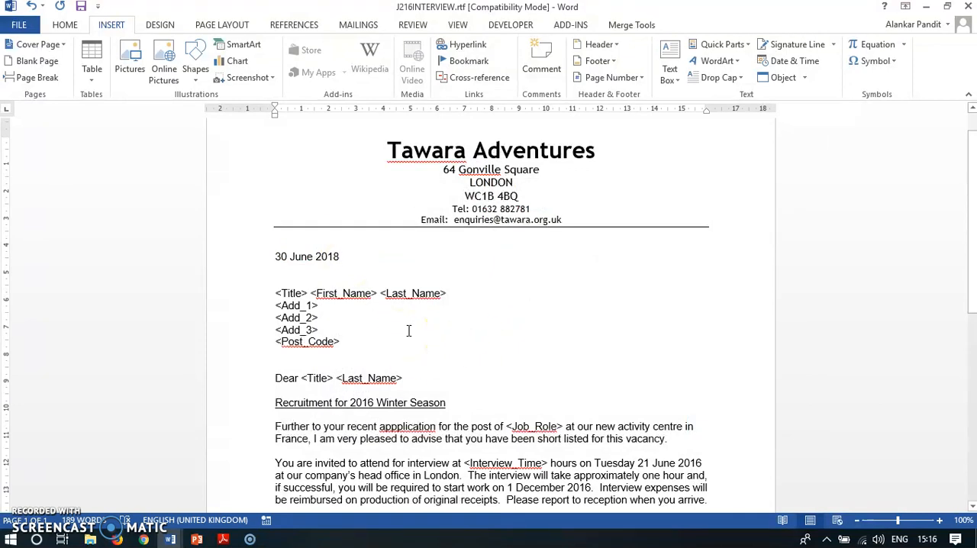
Step: Check the merge field instruction and the data source file name in the Adobe Reader exam paper, returning to the Word letter
scroll(406, 331, "down", 1)
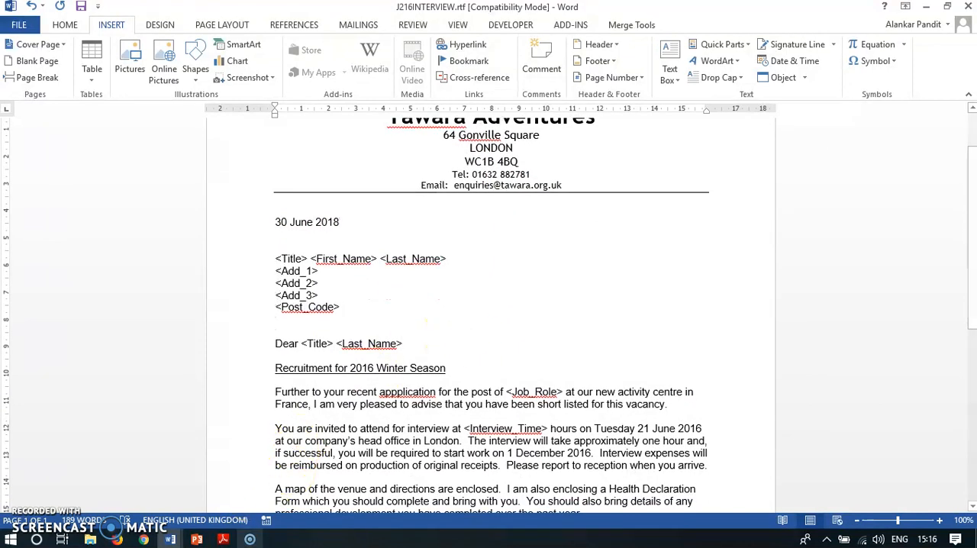
left_click(223, 539)
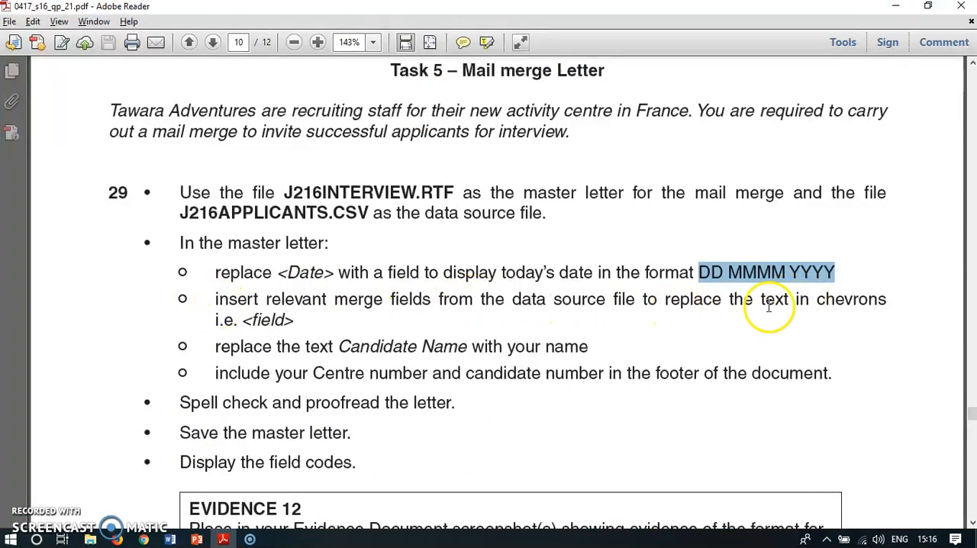
left_click(169, 539)
left_click(156, 510)
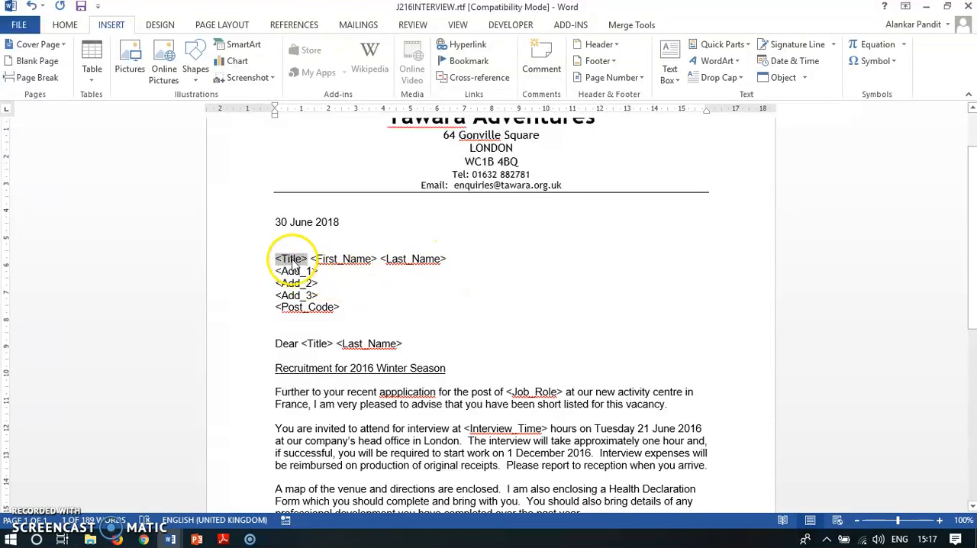
left_click(360, 26)
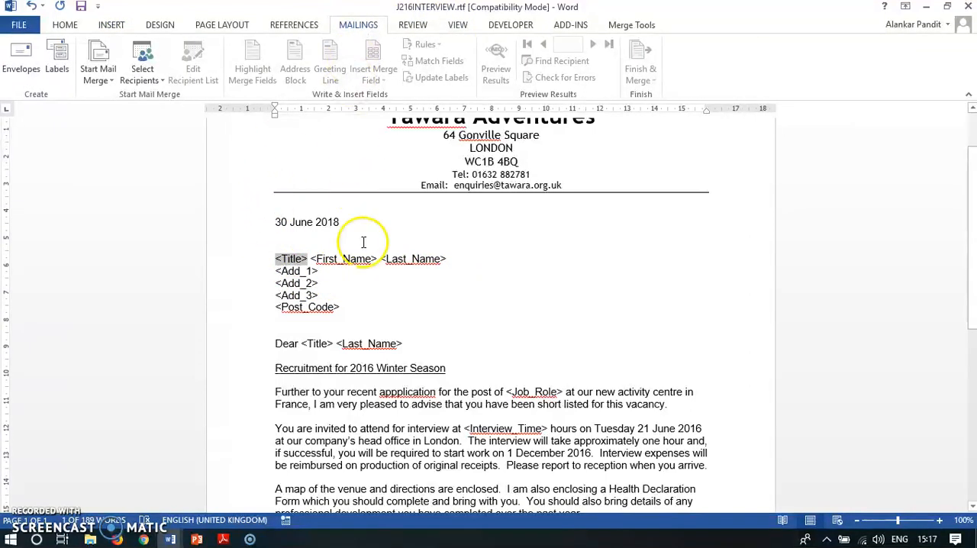
left_click(223, 539)
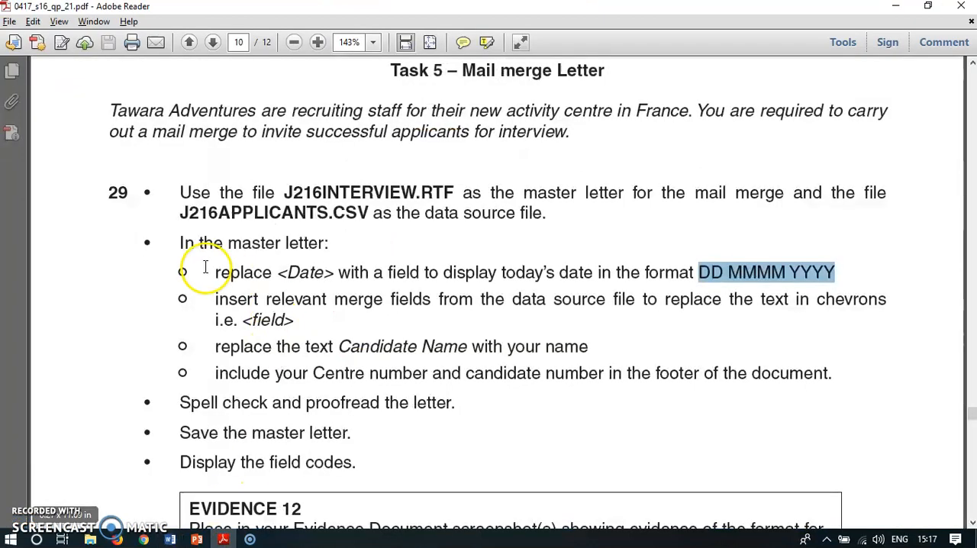
left_click_drag(188, 214, 372, 214)
left_click(223, 540)
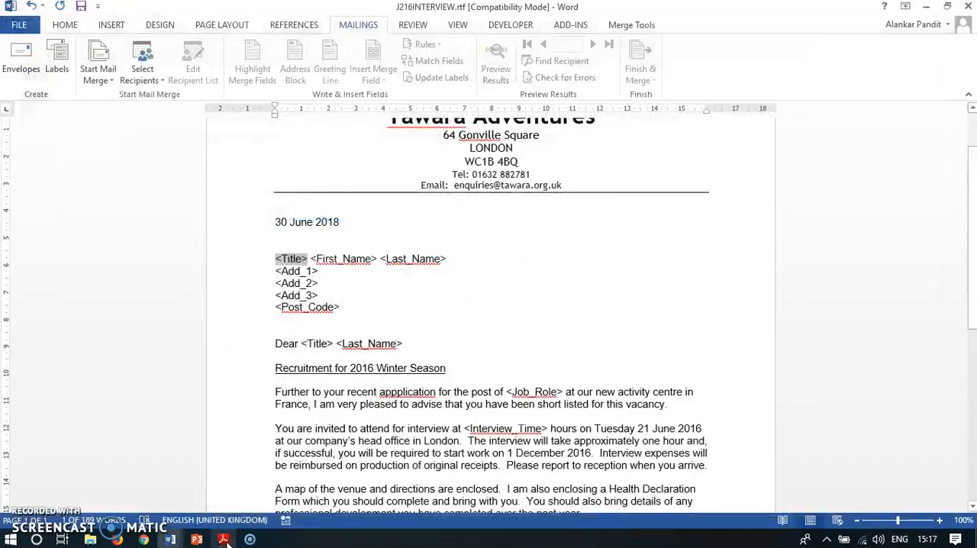
Step: Attach J216APPLICANTS.csv from the 2016 Mail Merge folder on the Desktop as the letter's existing recipient list
left_click(352, 24)
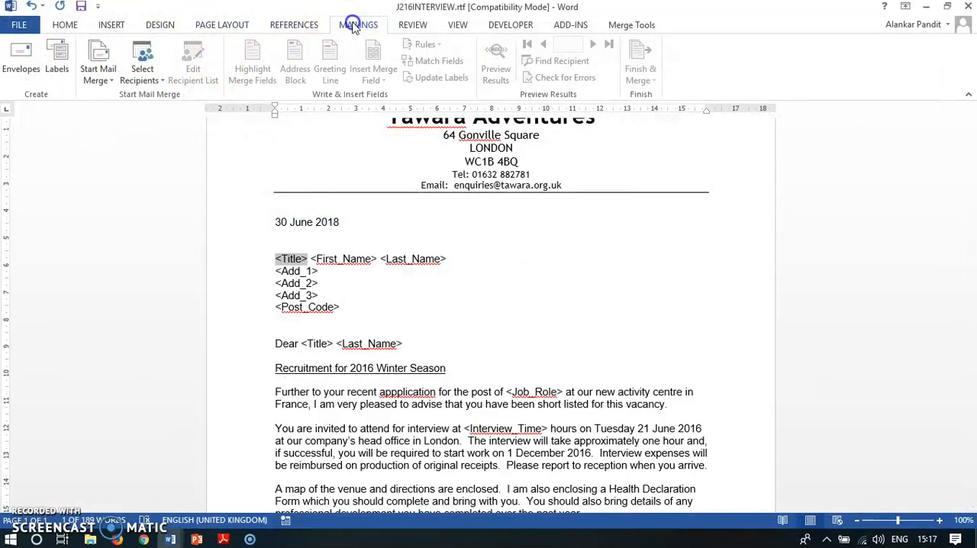
left_click(146, 78)
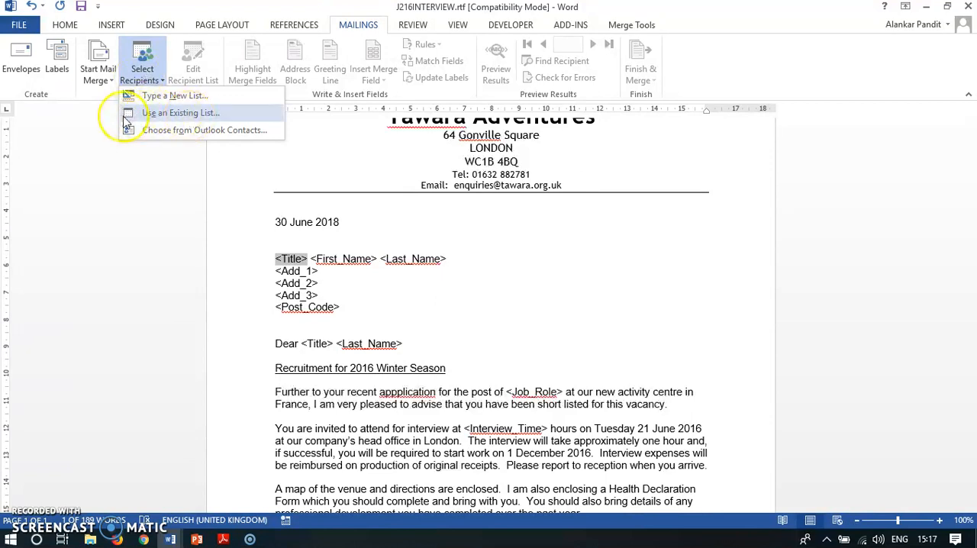
left_click(153, 121)
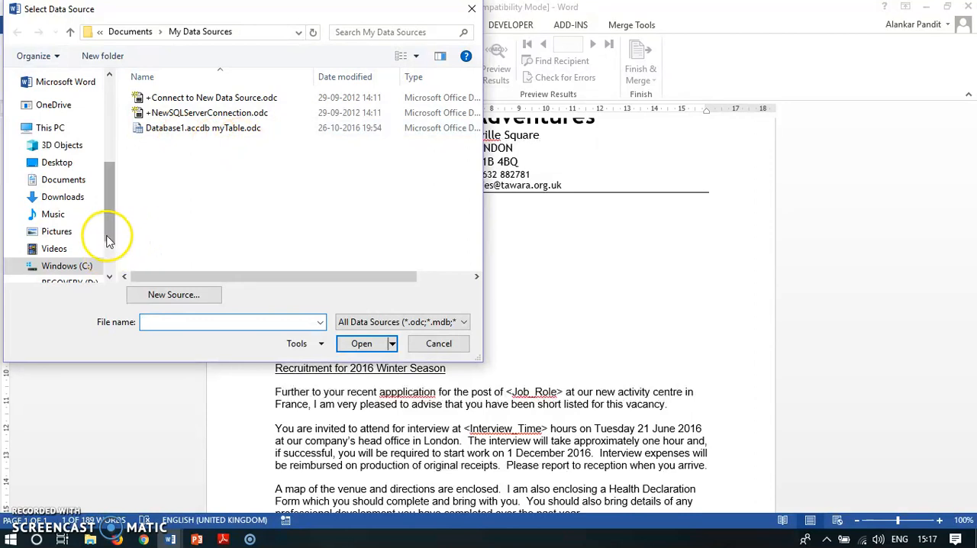
left_click(84, 162)
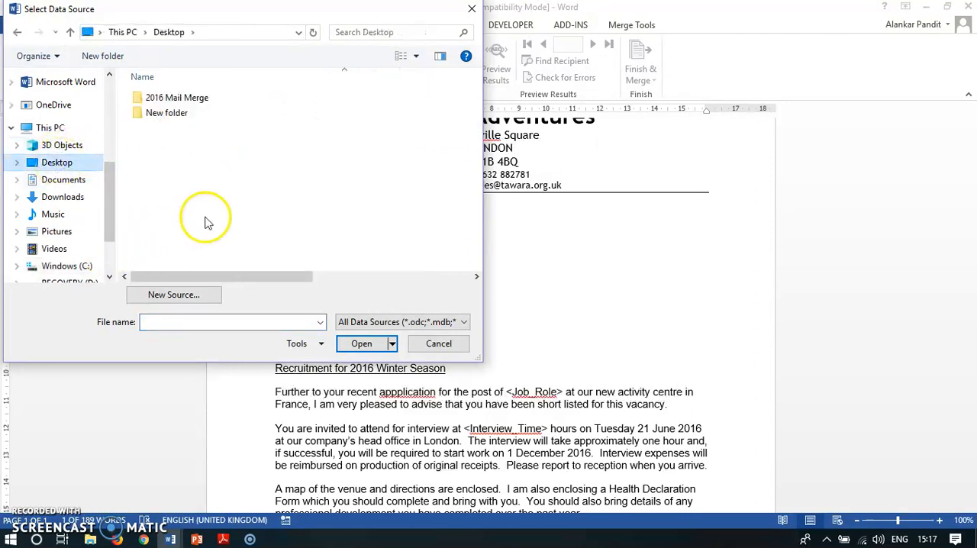
double_click(176, 99)
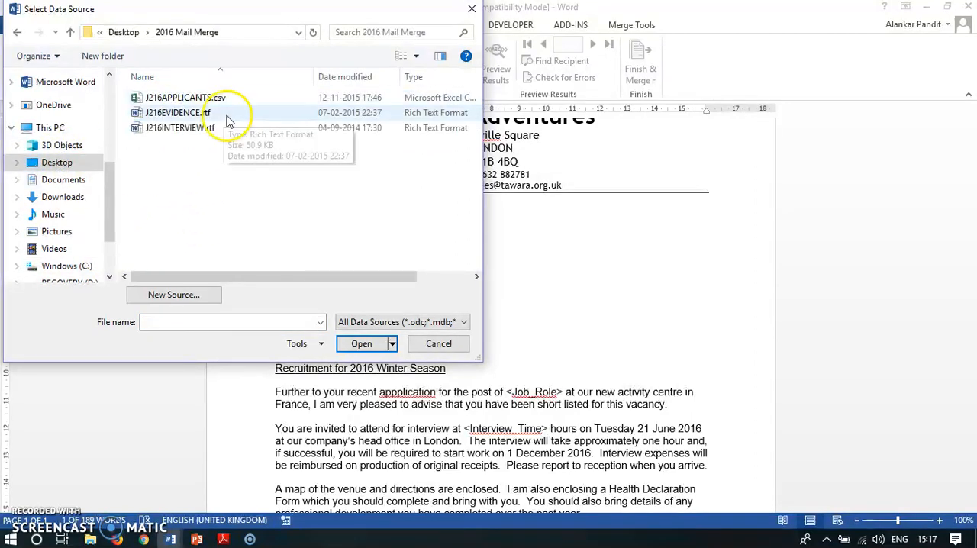
double_click(170, 97)
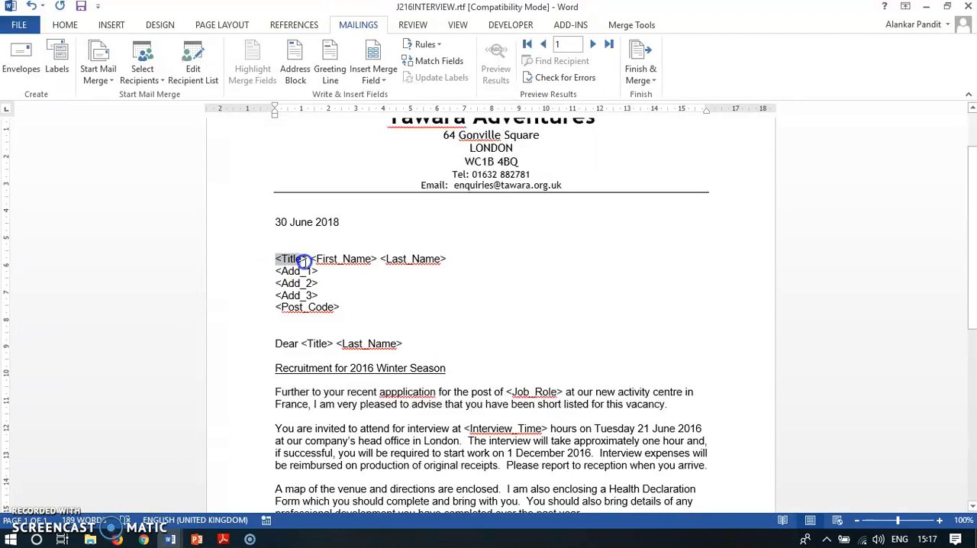
Step: Replace the <Title>, <First_Name> and <Last_Name> placeholders in the letter's address block with the matching merge fields
left_click(373, 73)
left_click(390, 98)
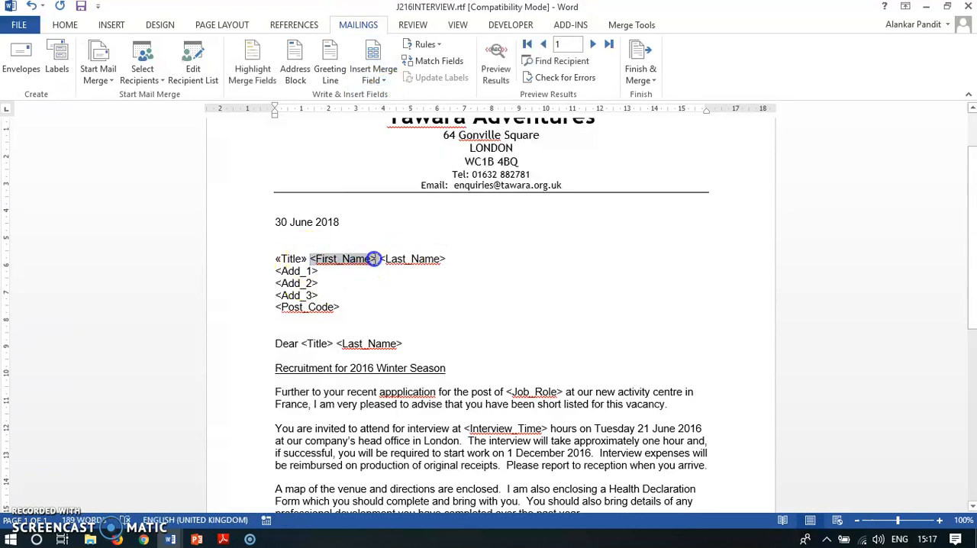
left_click(373, 72)
left_click(393, 113)
left_click_drag(380, 259, 441, 265)
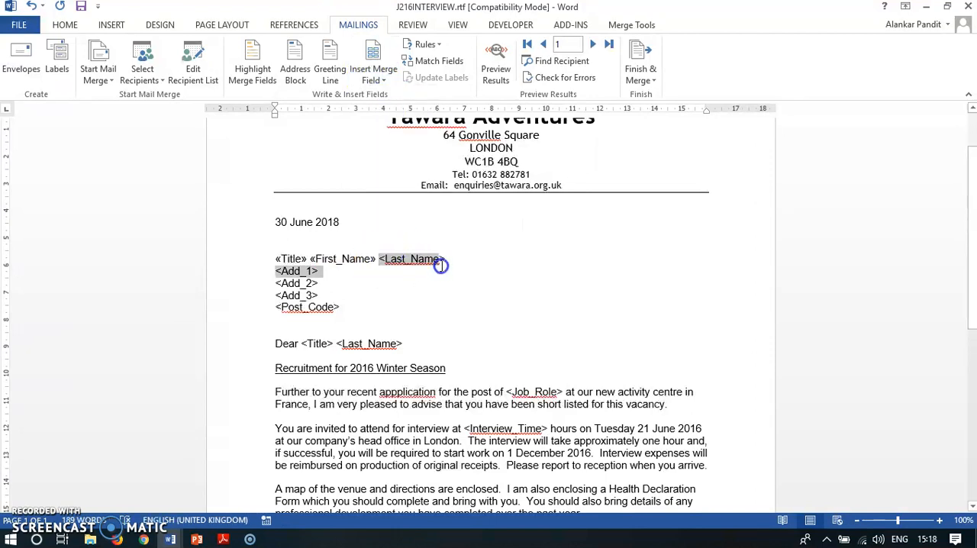
left_click(373, 72)
left_click(391, 129)
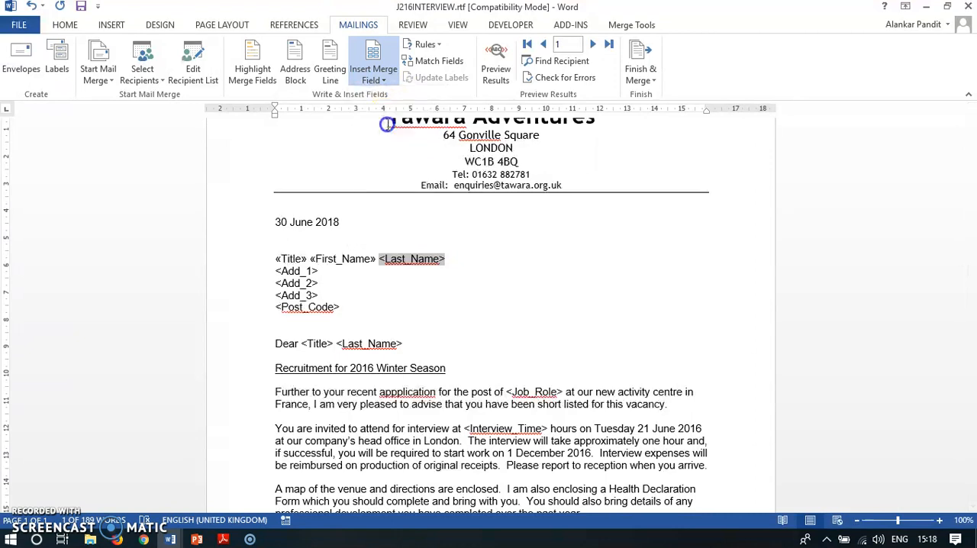
Step: Replace <Add_1> and <Add_2> in the address block with their merge fields, keeping <Add_3> on its own line
left_click(272, 270)
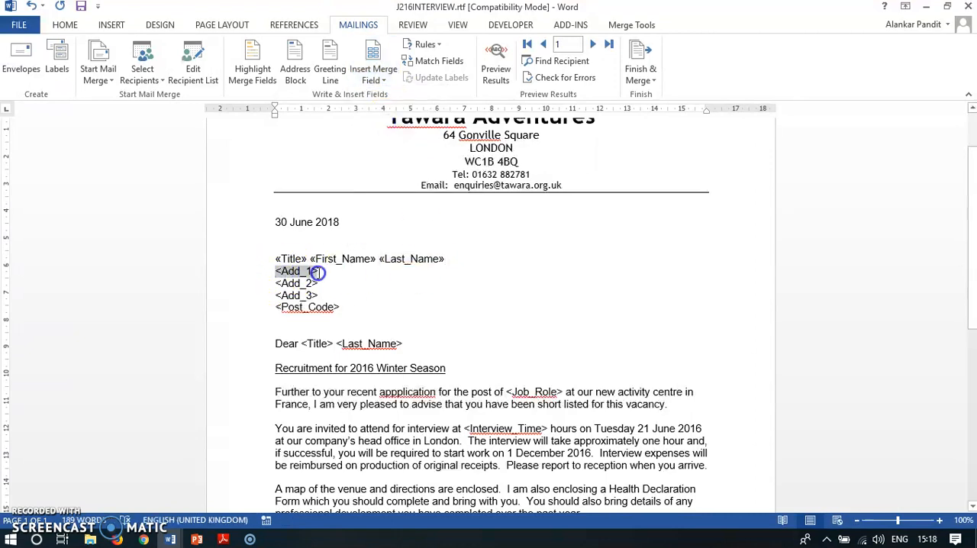
left_click(374, 72)
left_click(392, 148)
left_click(275, 284)
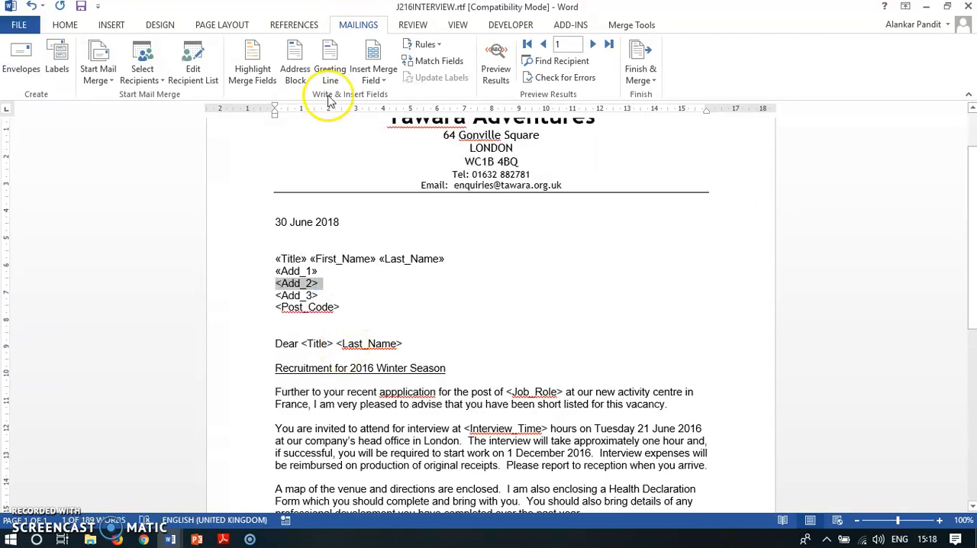
left_click(381, 76)
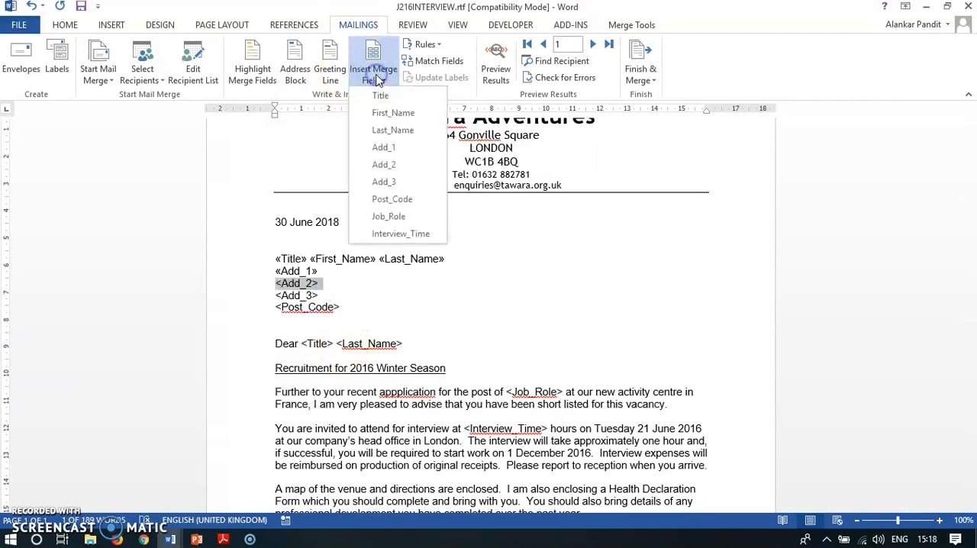
left_click(391, 164)
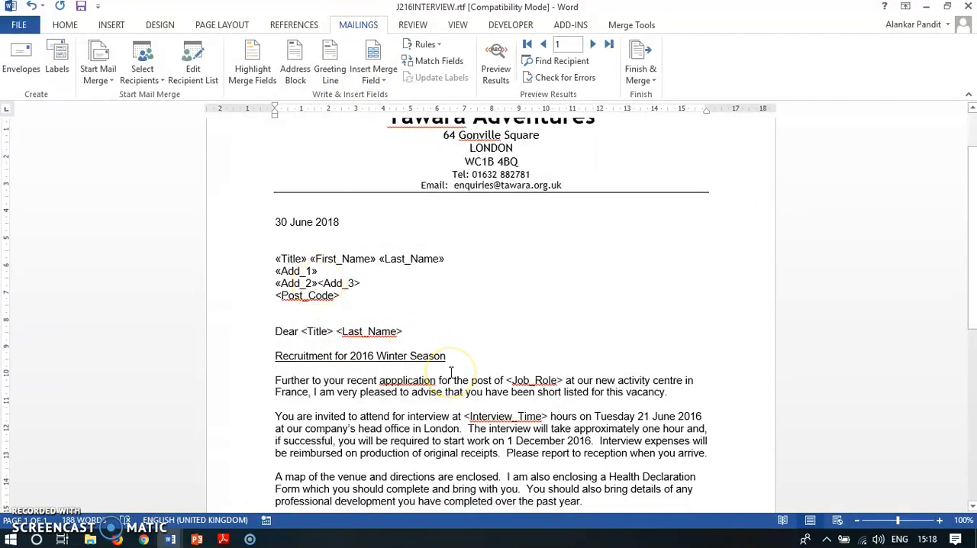
key("Return")
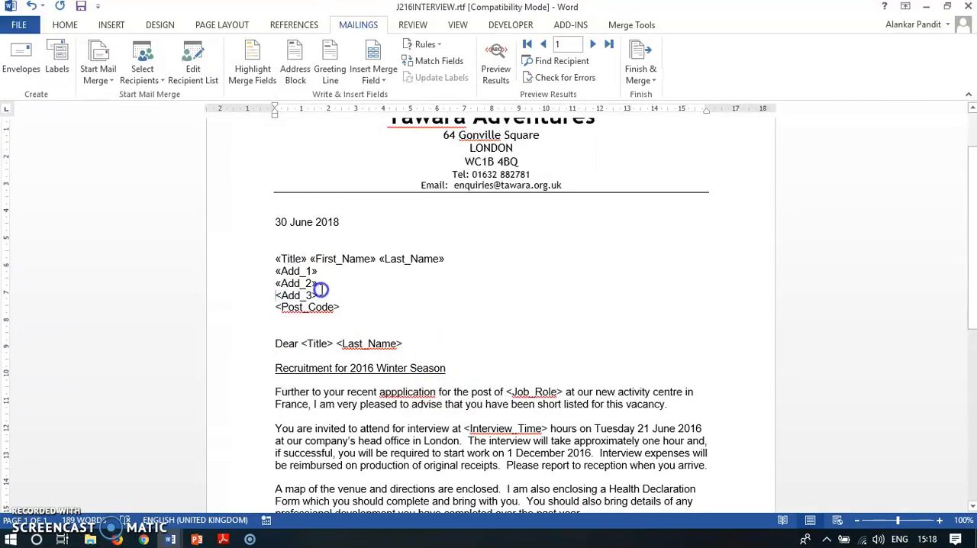
Step: Replace the <Add_3> and <Post_Code> placeholders in the address block with the Add_3 and Post_Code merge fields
left_click_drag(316, 291, 318, 295)
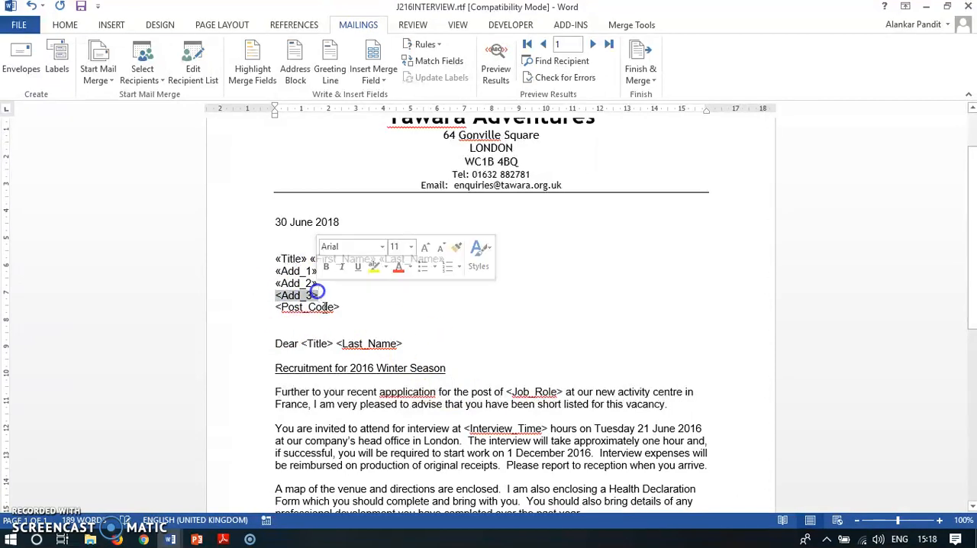
left_click(387, 76)
left_click(386, 182)
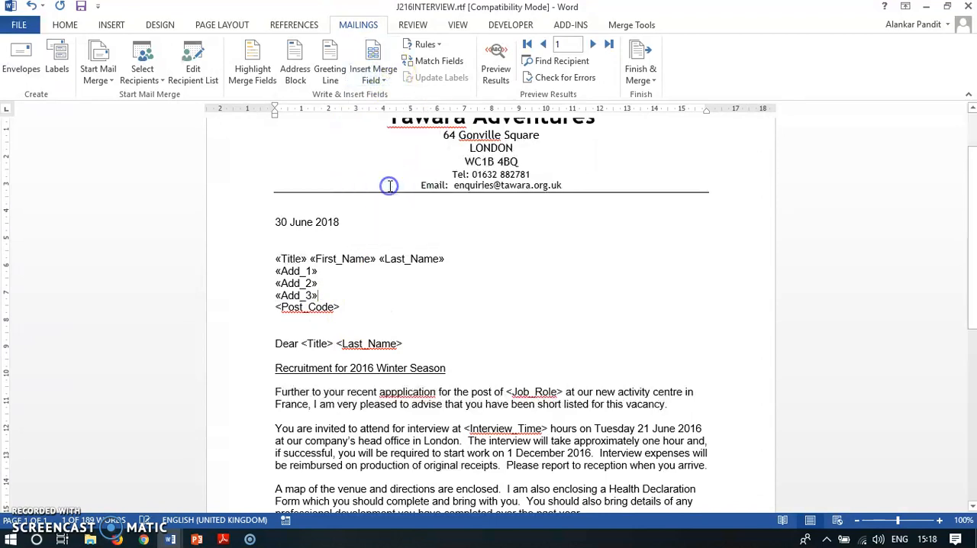
left_click_drag(275, 308, 330, 306)
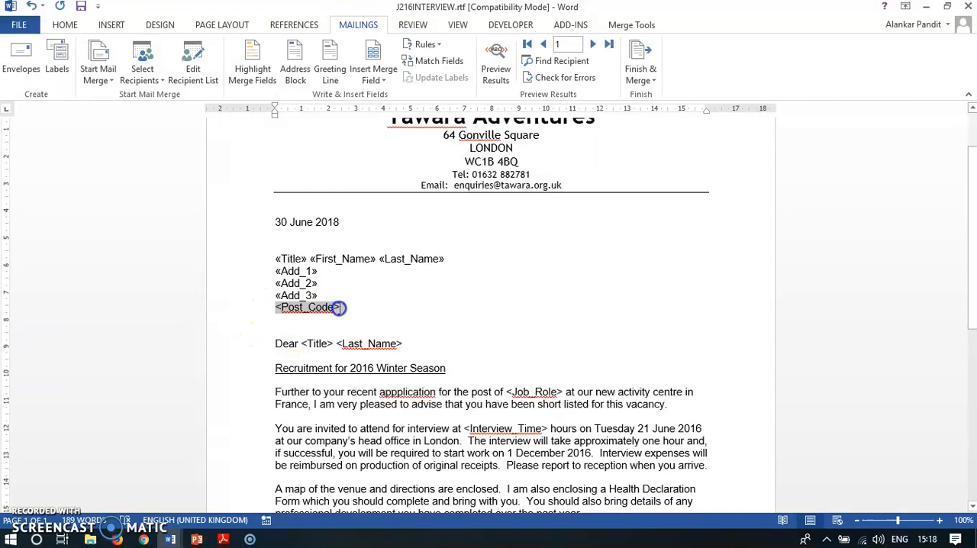
left_click(387, 72)
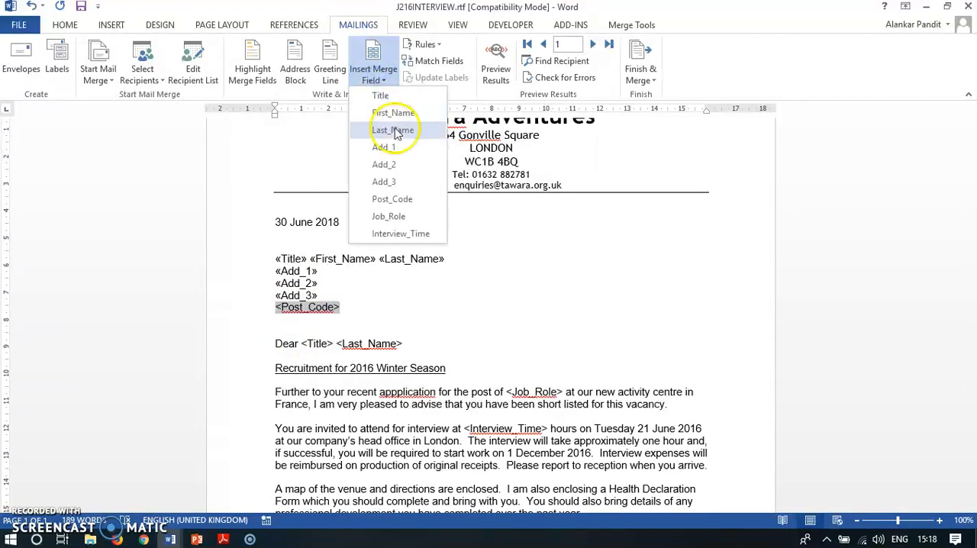
left_click(395, 200)
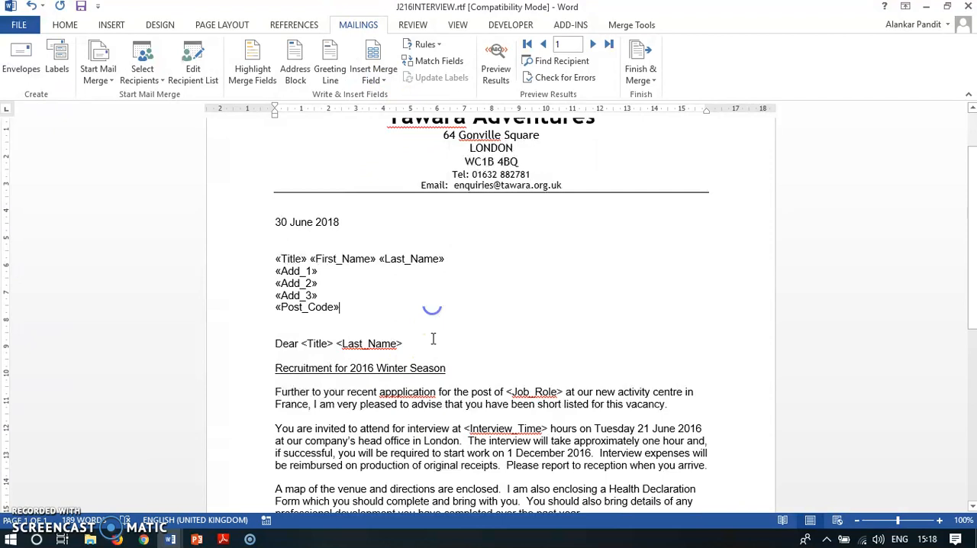
Step: Replace <Title> and <Last_Name> in the "Dear" salutation line with the Title and Last_Name merge fields
scroll(441, 323, "down", 3)
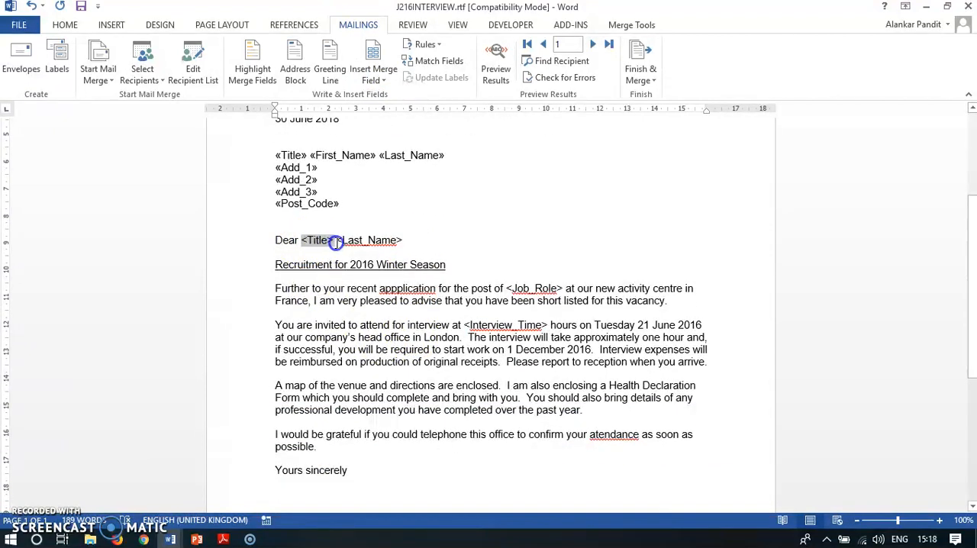
left_click(373, 74)
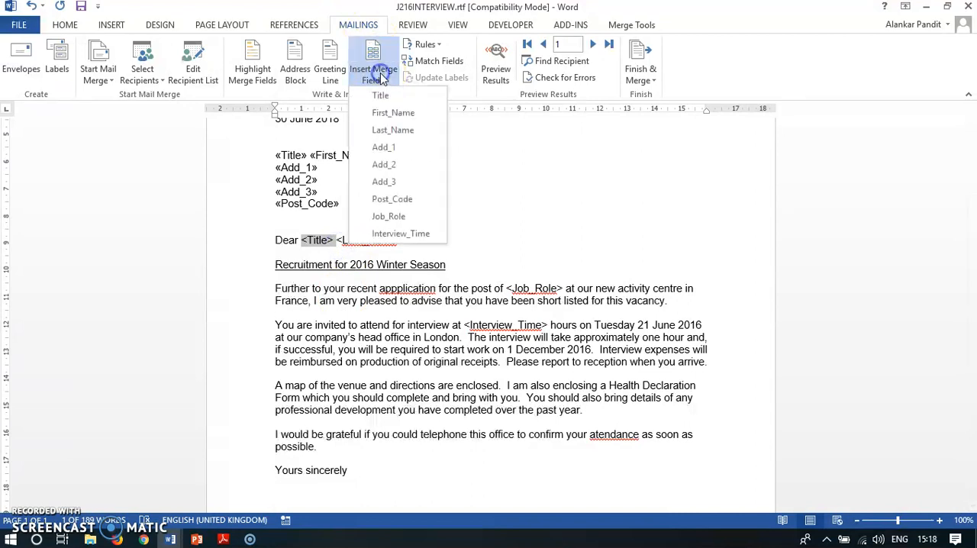
left_click(380, 97)
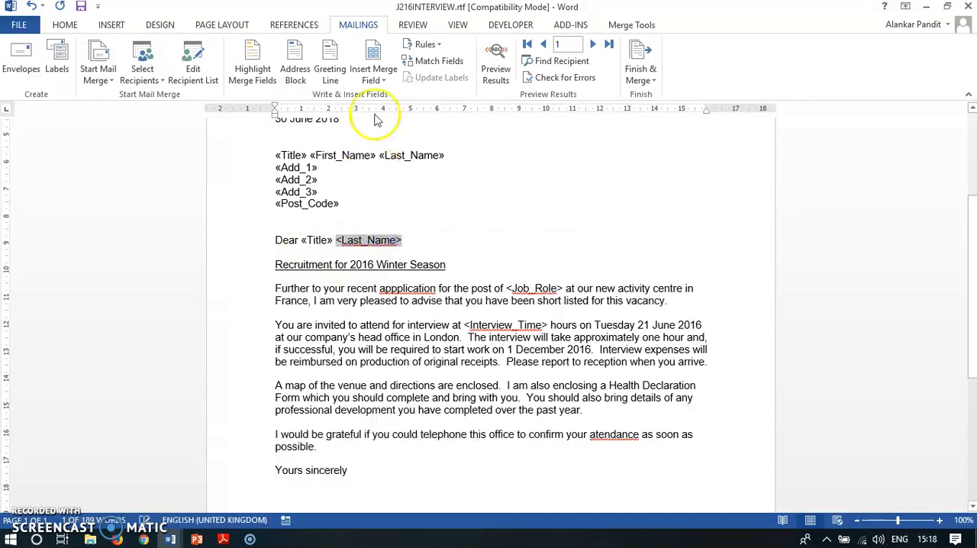
left_click(378, 75)
left_click(394, 132)
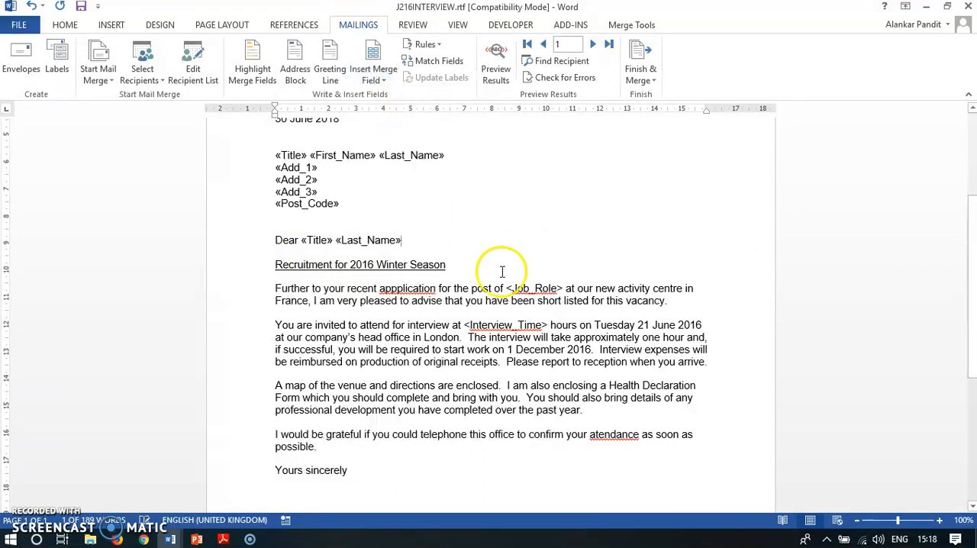
Step: Replace <Job_Role> and <Interview_Time> in the body paragraphs with the Job_Role and Interview_Time merge fields
scroll(489, 276, "down", 2)
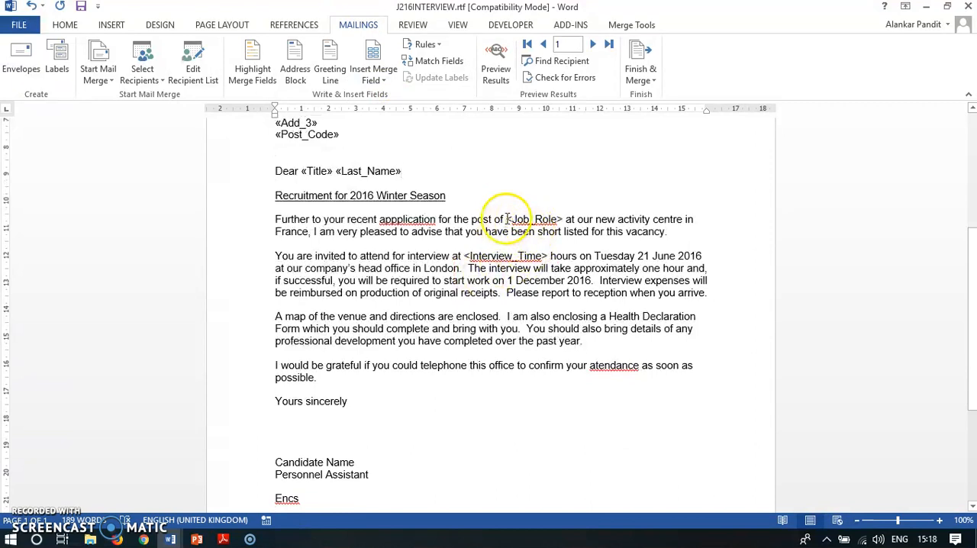
double_click(563, 219)
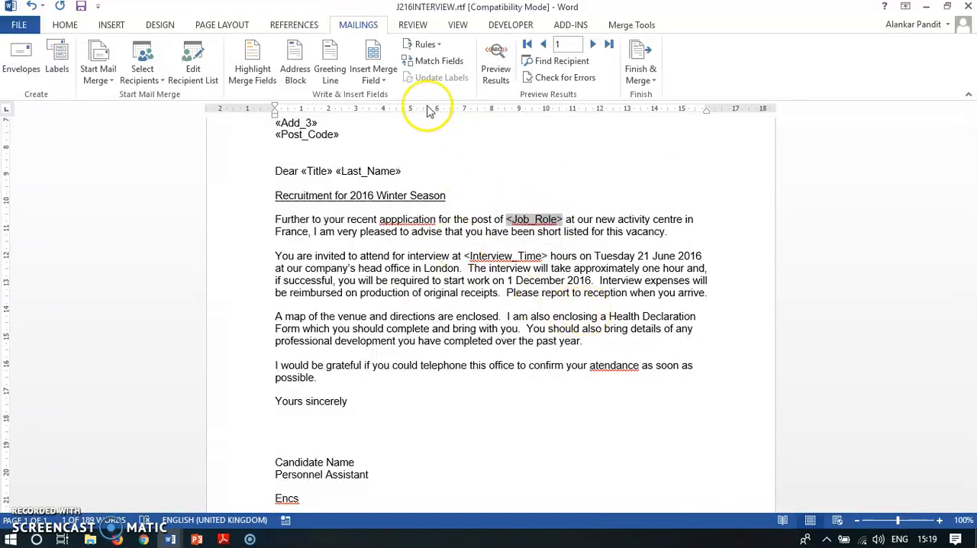
left_click(371, 79)
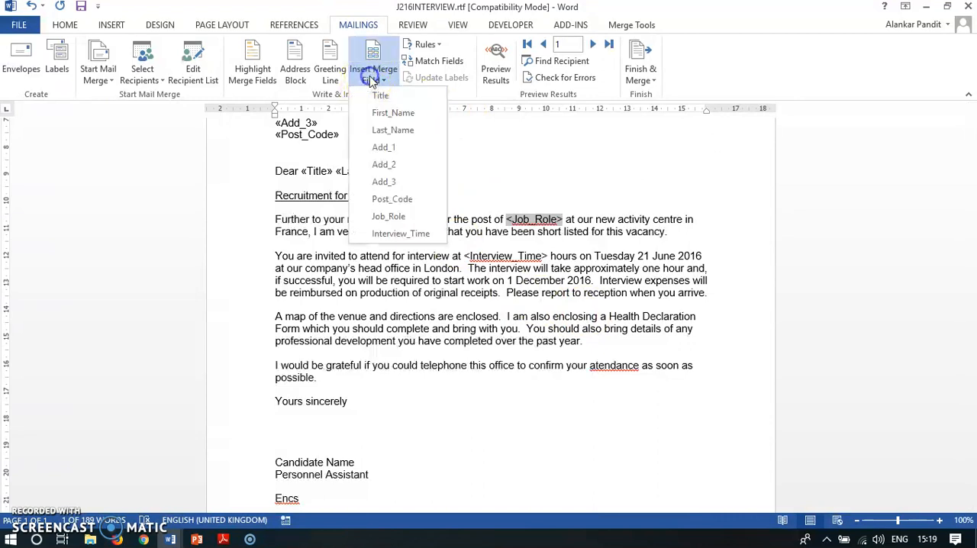
left_click(390, 215)
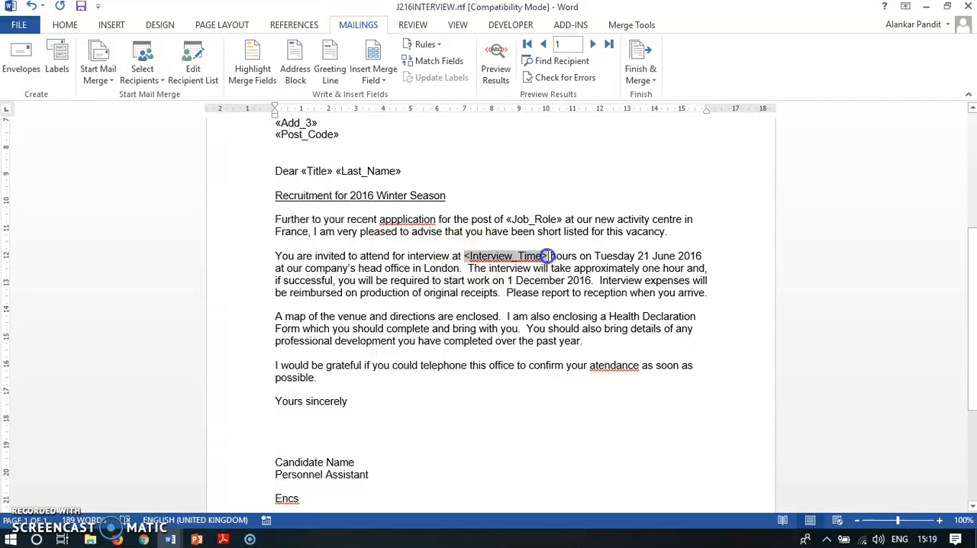
left_click(379, 84)
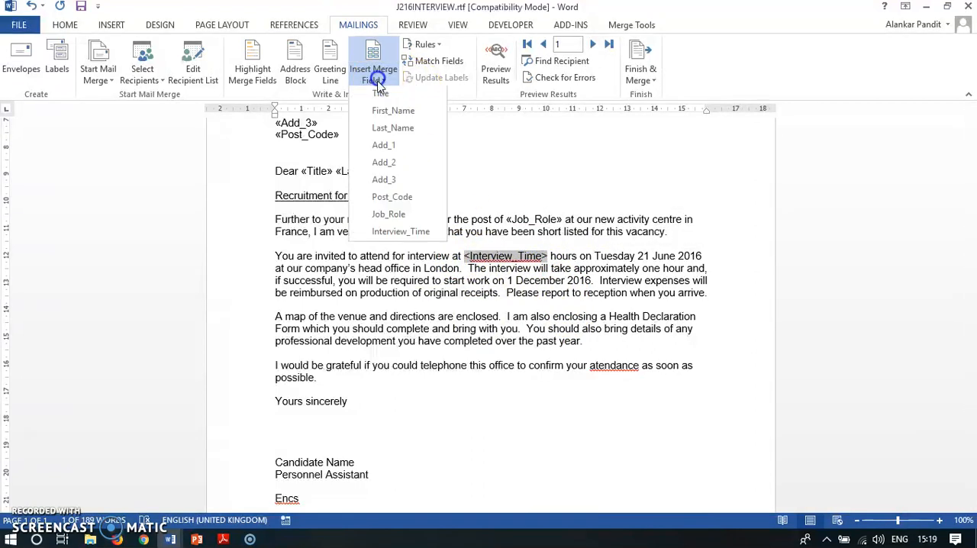
left_click(400, 234)
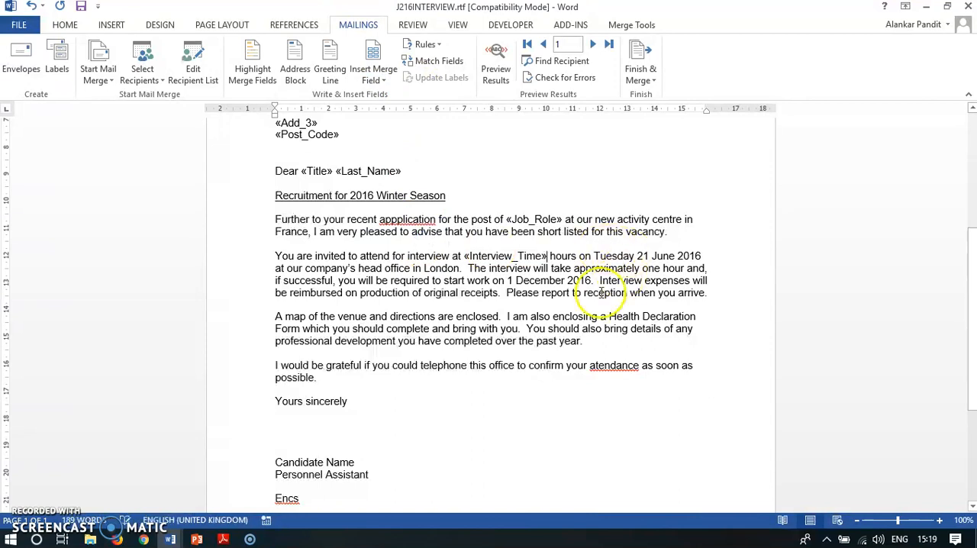
Step: Switch to the exam paper in Adobe Reader and read the instruction on replacing the Candidate Name text
scroll(473, 271, "down", 3)
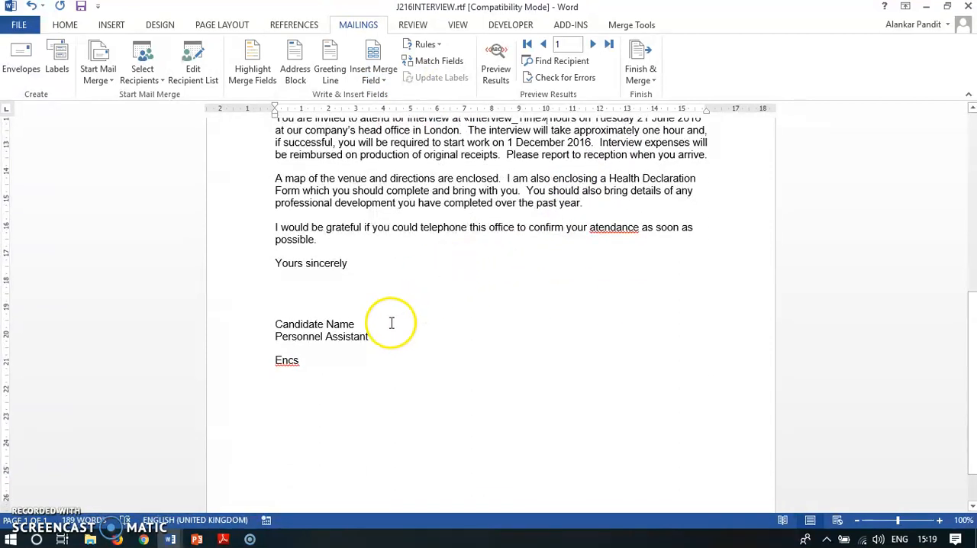
scroll(329, 305, "down", 1)
left_click(223, 540)
scroll(312, 277, "down", 2)
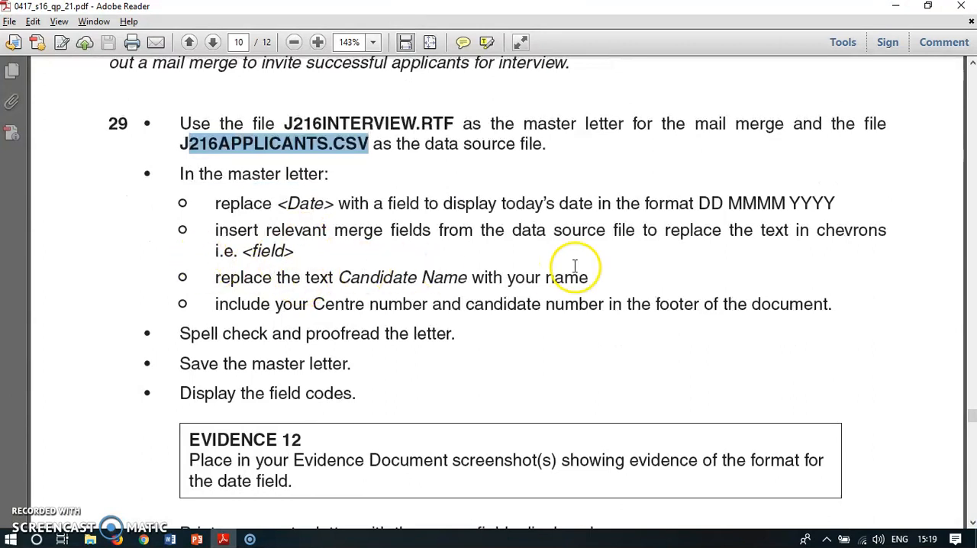
scroll(578, 266, "down", 1)
left_click_drag(211, 244, 588, 244)
Step: Switch back to the Word letter, replace Candidate Name in the sign-off with ICT_Teacher, and look over the letter
left_click(226, 540)
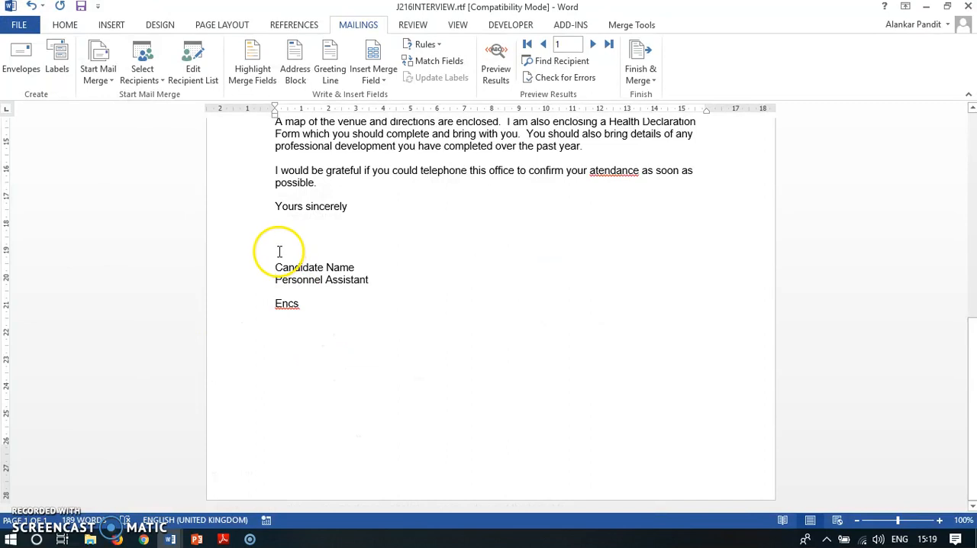
left_click_drag(274, 265, 365, 265)
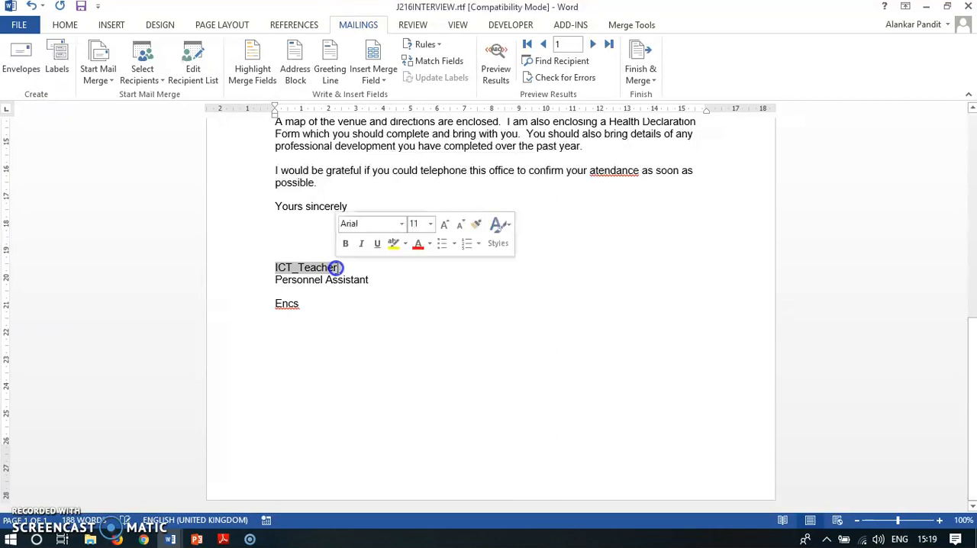
left_click(323, 304)
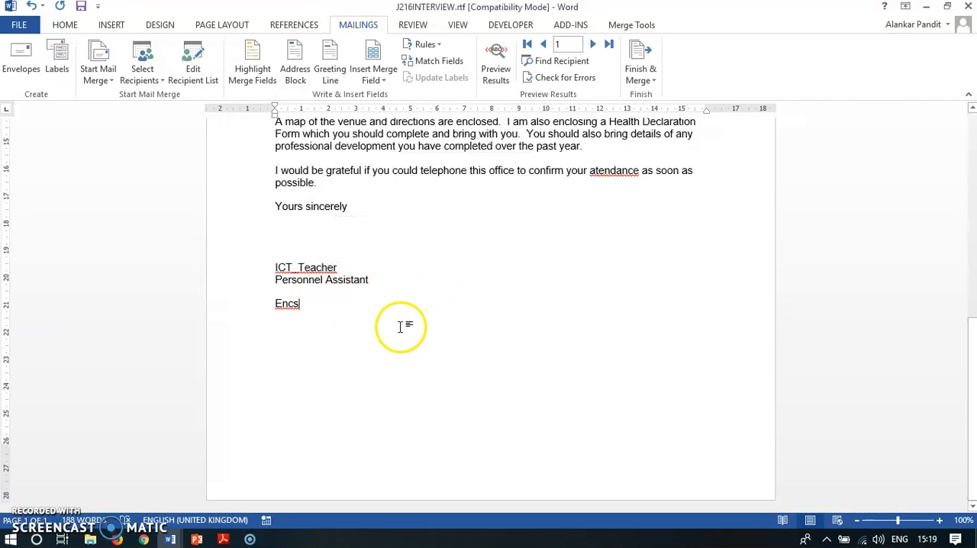
scroll(403, 327, "up", 5)
scroll(565, 324, "up", 5)
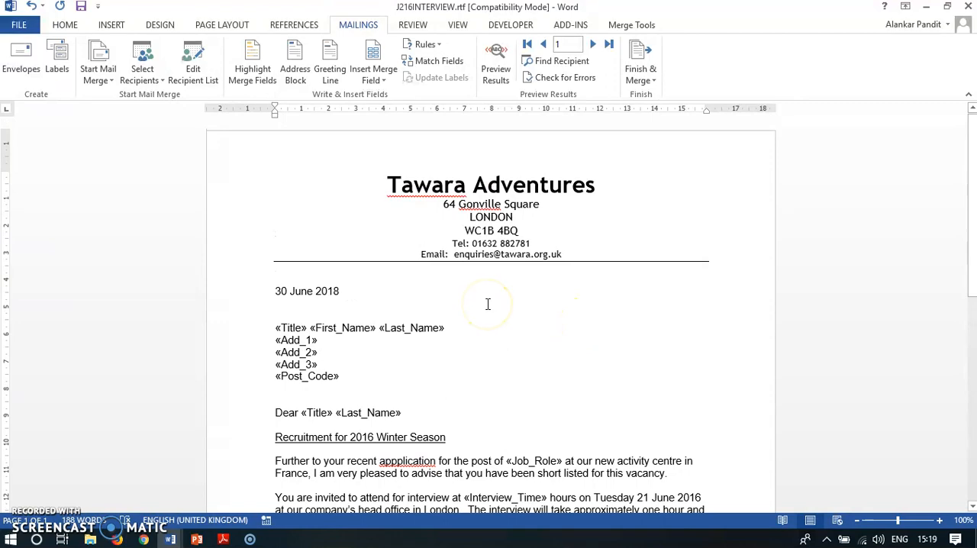
scroll(486, 304, "down", 9)
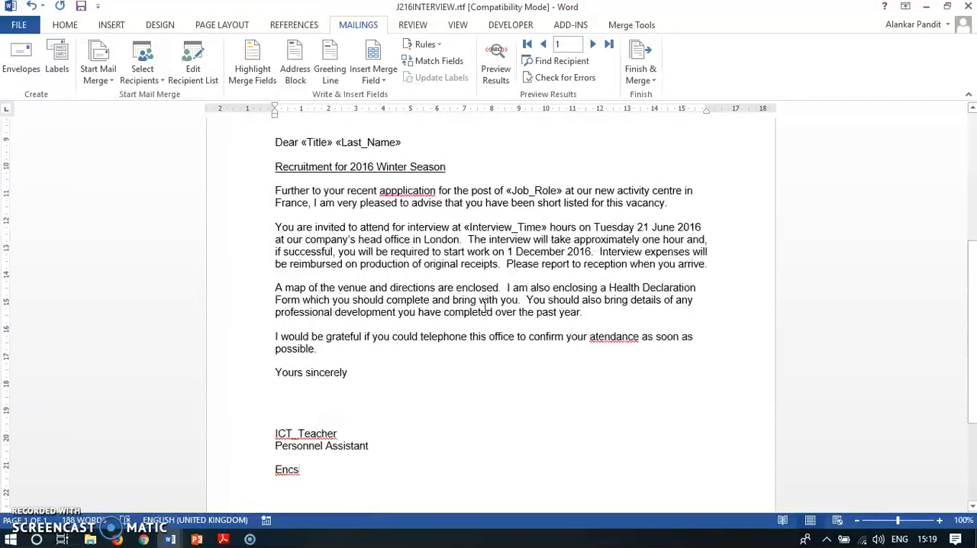
Step: Switch to Adobe Reader and read the instruction on including the Centre number and candidate number in the footer
left_click(222, 540)
scroll(390, 340, "down", 1)
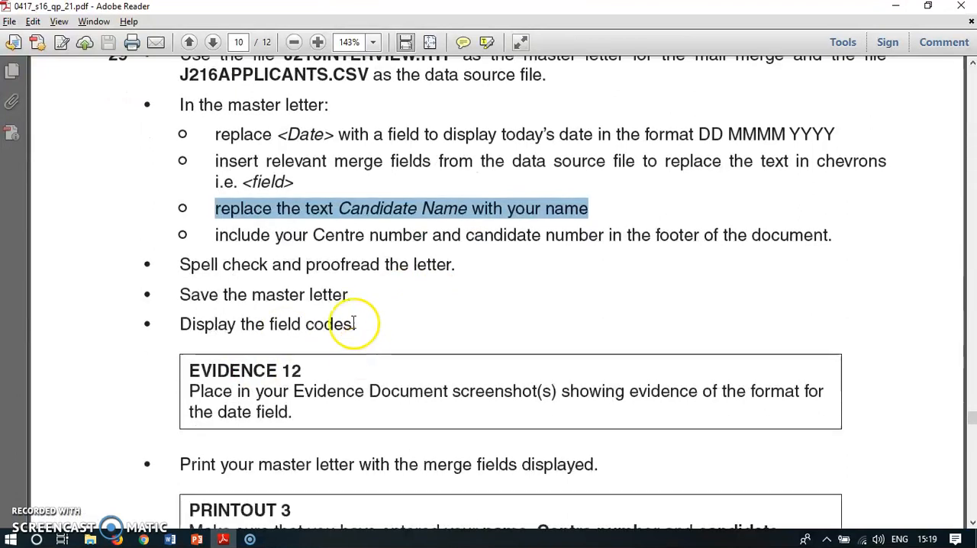
left_click_drag(219, 234, 747, 236)
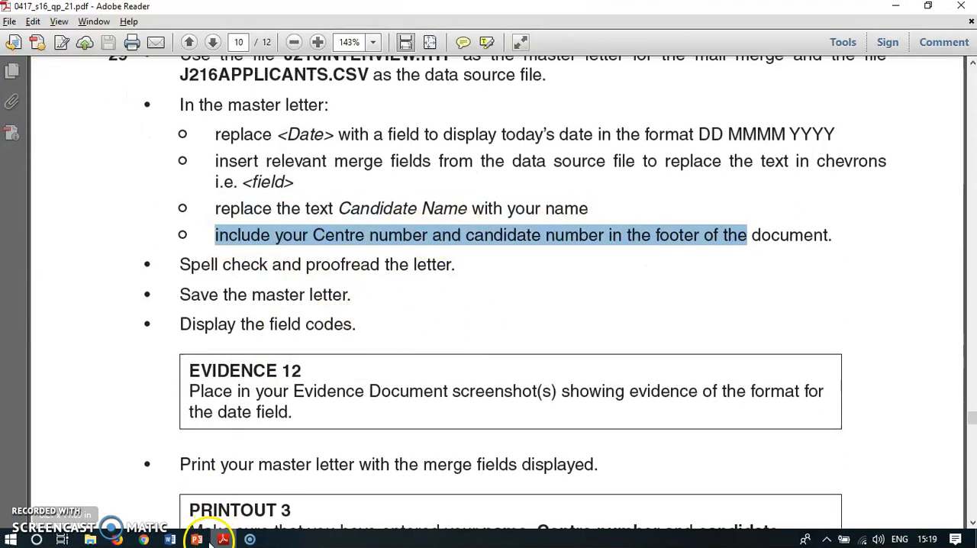
Step: Switch to the Word letter, enter "Centre Number, Candidate Number" in the footer, correct its spelling, close the footer, and look over the letter
mouse_move(167, 541)
left_click(122, 493)
scroll(476, 351, "down", 3)
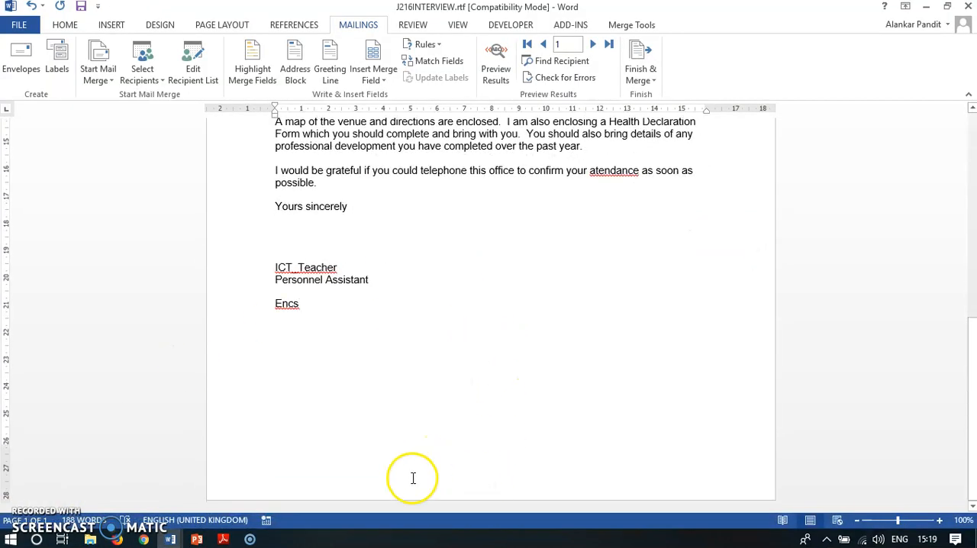
double_click(443, 474)
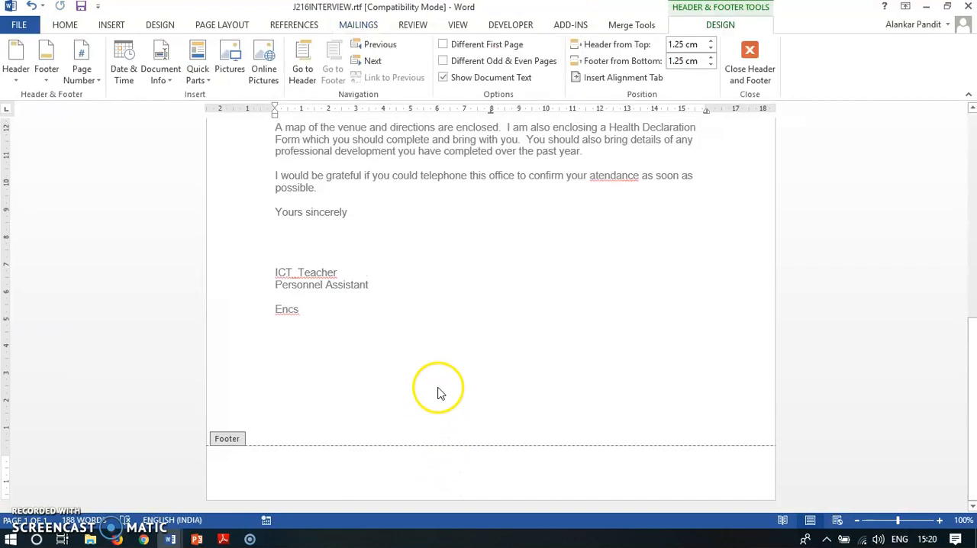
scroll(450, 379, "up", 12)
scroll(458, 359, "down", 12)
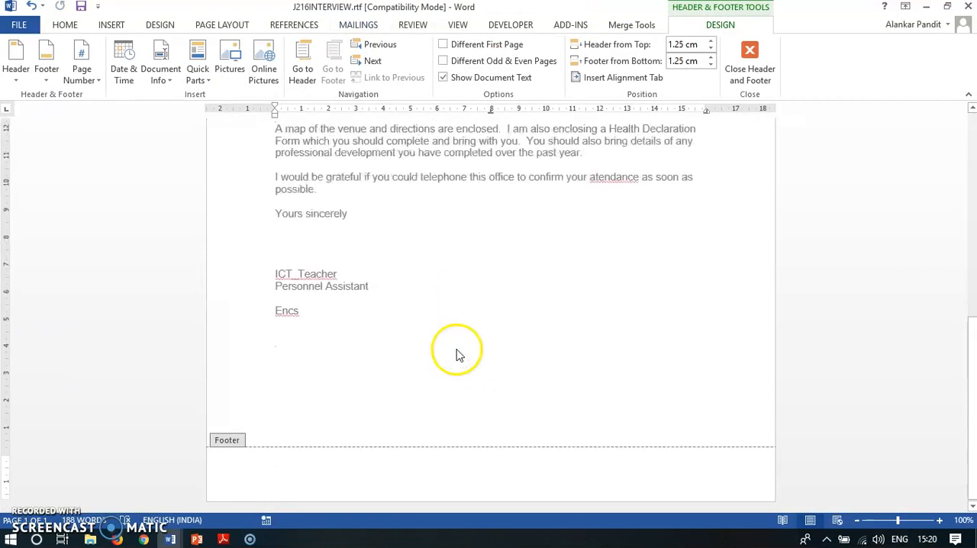
type("Centre Number, Cnadidate Number")
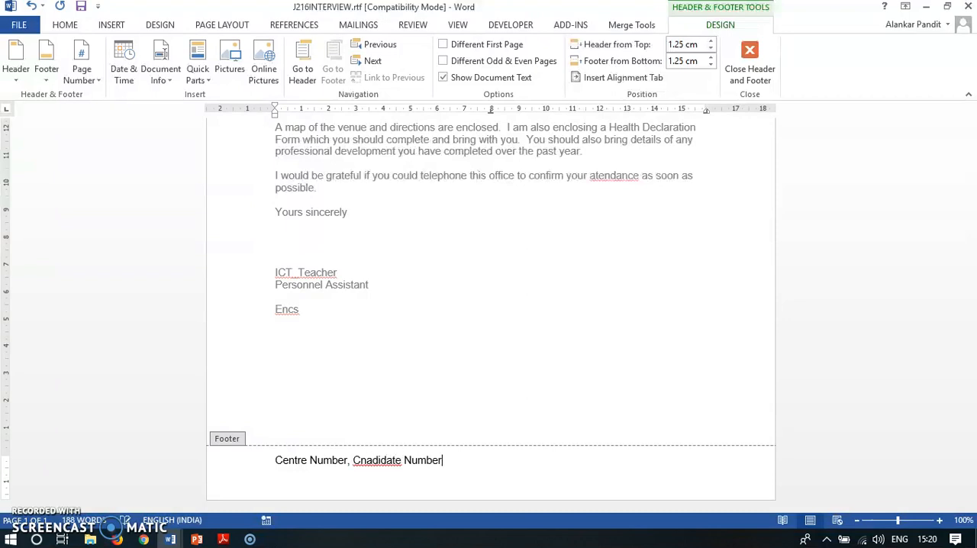
left_click(363, 460)
left_click(748, 61)
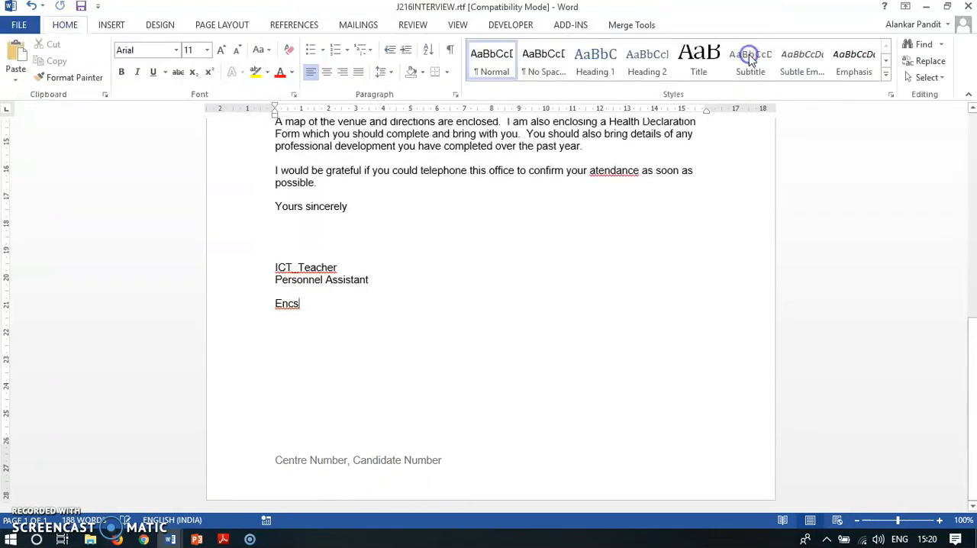
scroll(463, 386, "up", 2)
scroll(362, 479, "down", 2)
scroll(425, 464, "up", 6)
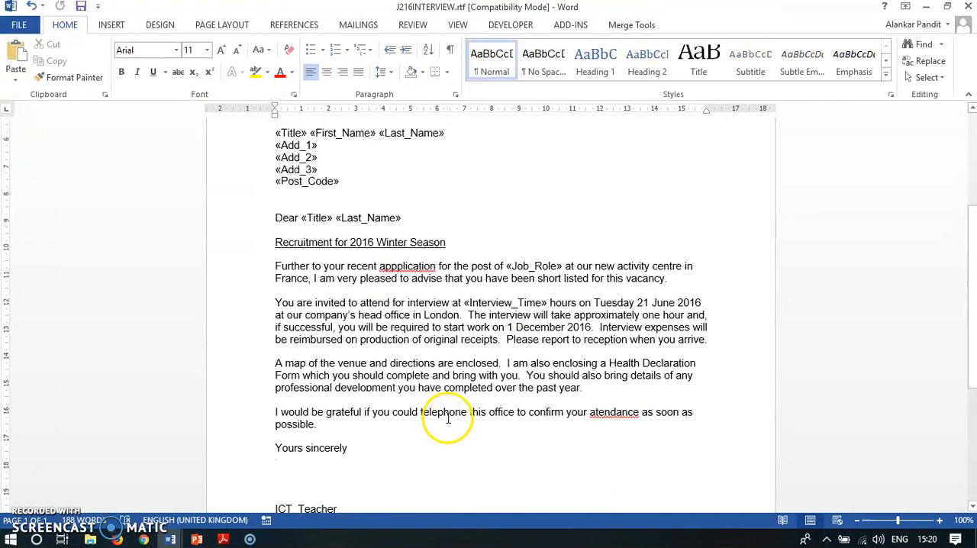
Step: Switch to the exam paper in Adobe Reader and read the instruction on spell checking and proofreading the letter
left_click(223, 540)
left_click(183, 264)
left_click_drag(183, 265, 472, 264)
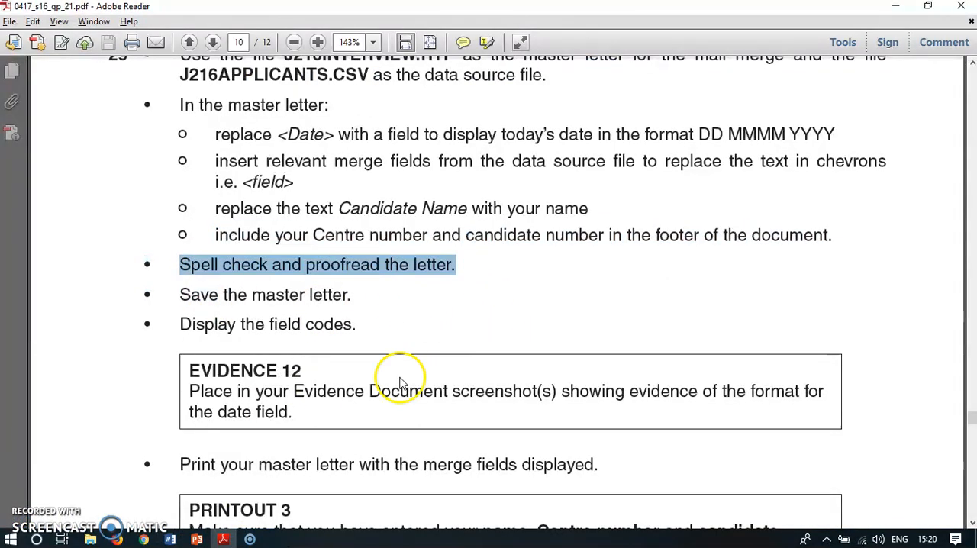
Step: Switch back to the Word letter, start the spelling and grammar check, and ignore the flagged words Encs, Tawara and Gonville
left_click(170, 539)
scroll(594, 368, "up", 3)
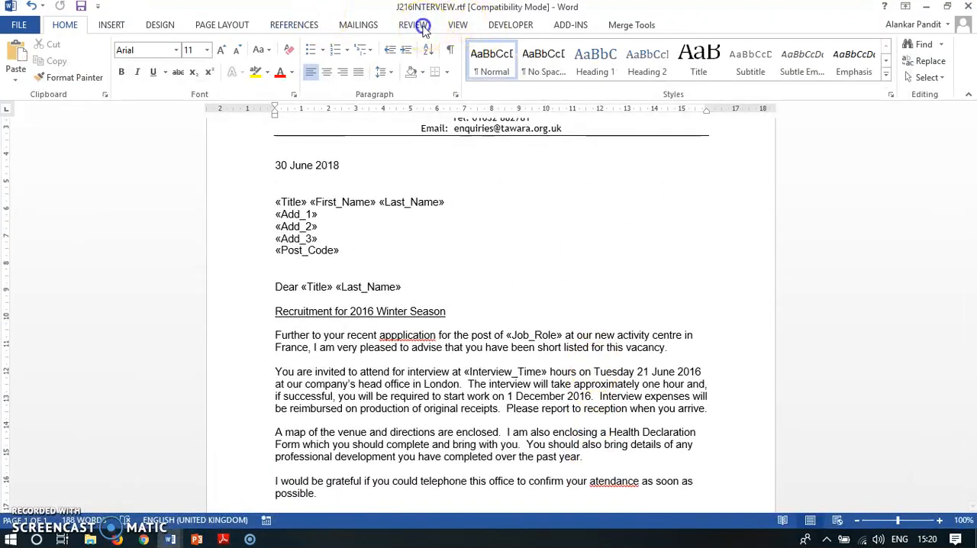
left_click(416, 25)
left_click(23, 55)
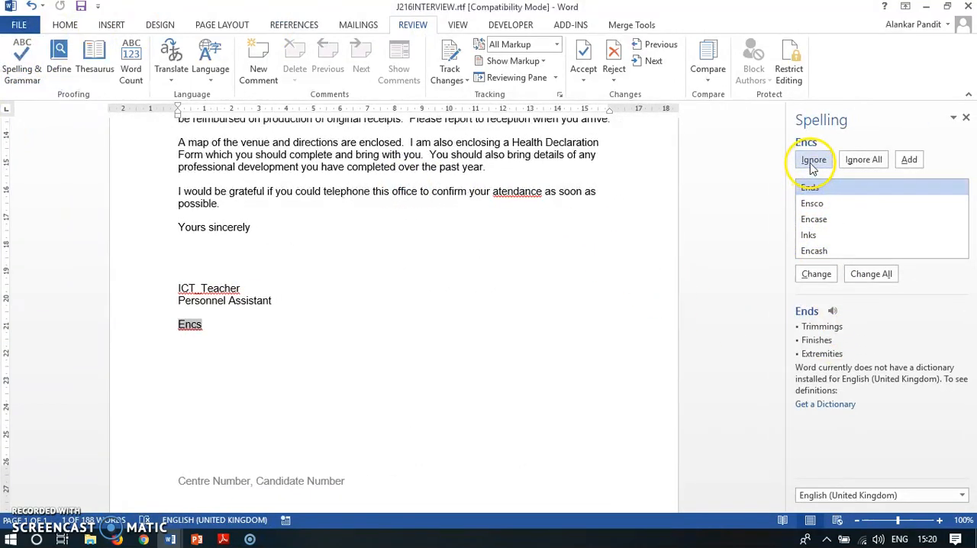
left_click(813, 161)
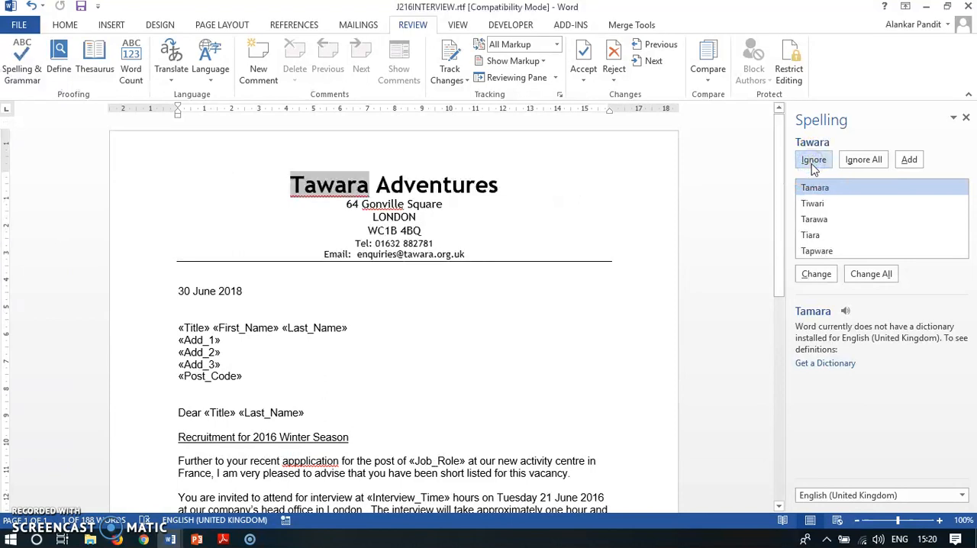
left_click(814, 161)
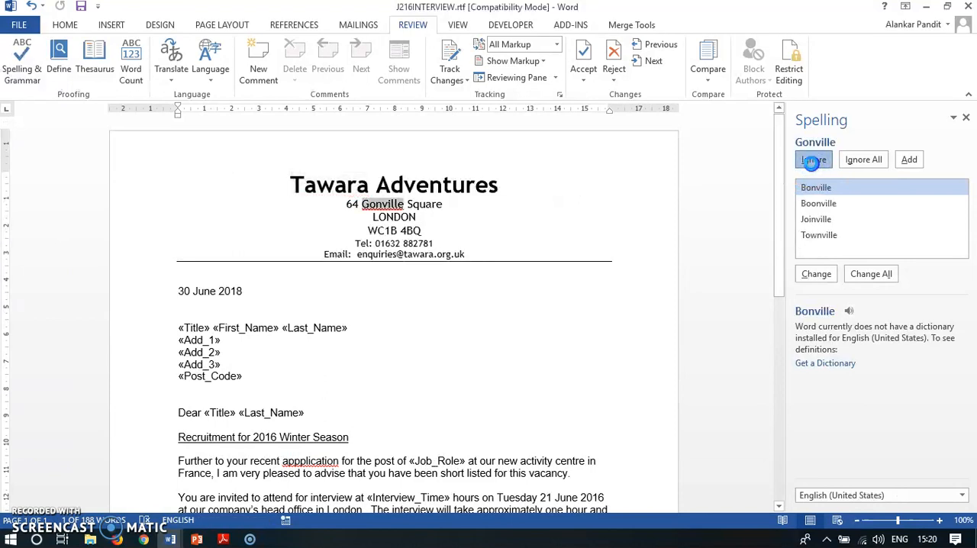
left_click(811, 162)
Step: Correct "appplication" to "application" and "atendance" to "attendance", ignore ICT_Teacher, finish the spelling check, and look over the letter
left_click(816, 274)
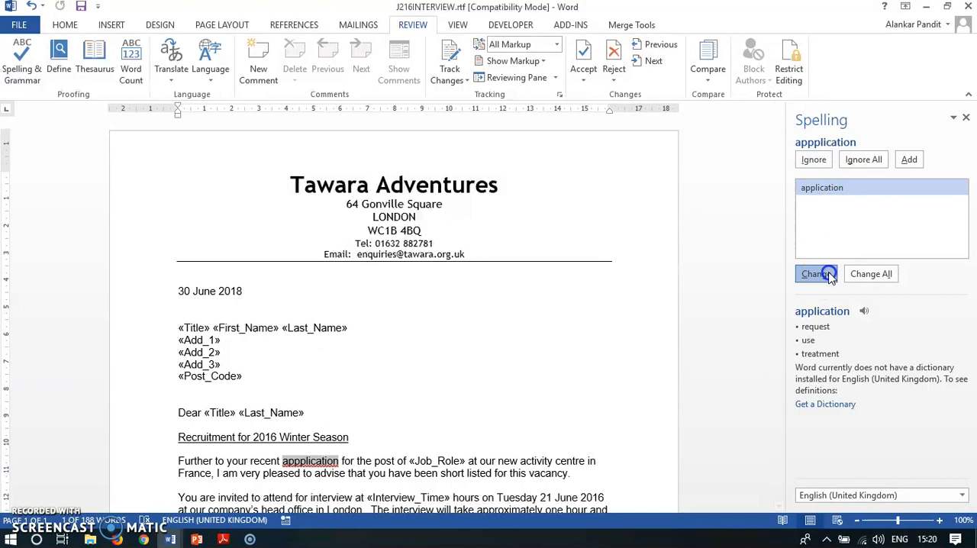
left_click(816, 274)
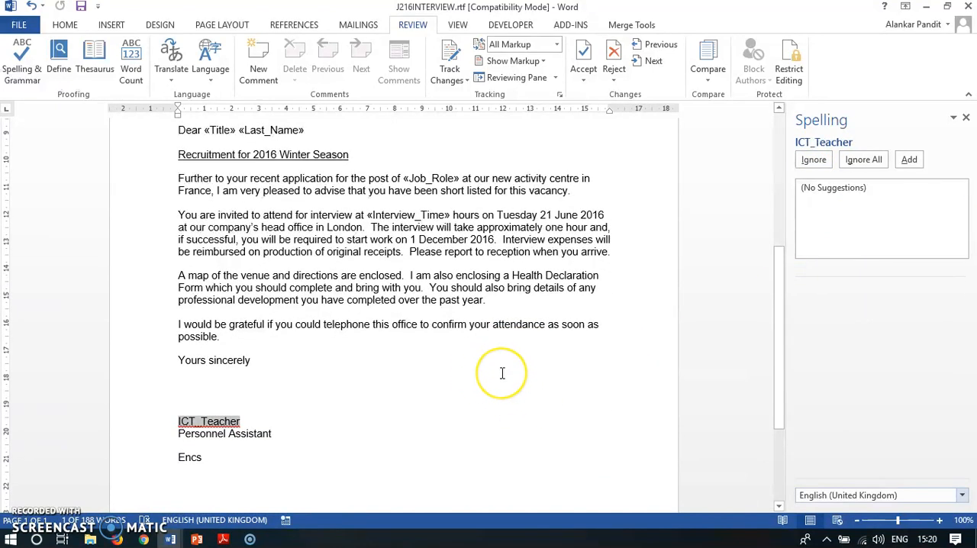
left_click(811, 164)
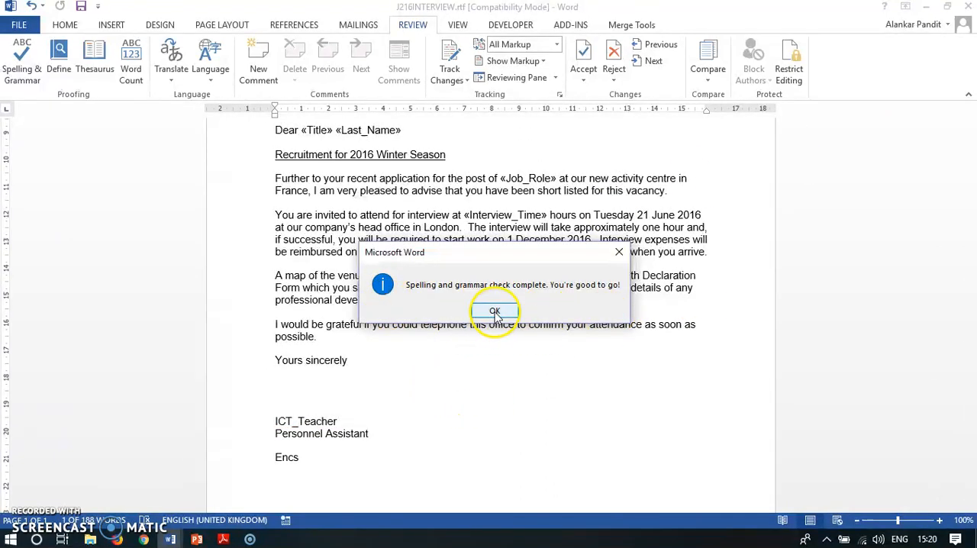
left_click(494, 311)
scroll(498, 302, "up", 6)
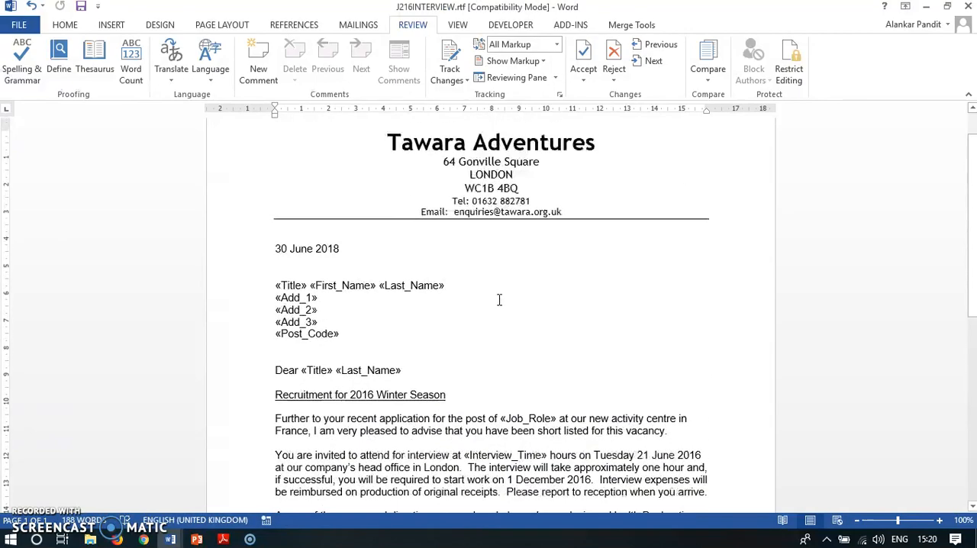
scroll(500, 295, "down", 10)
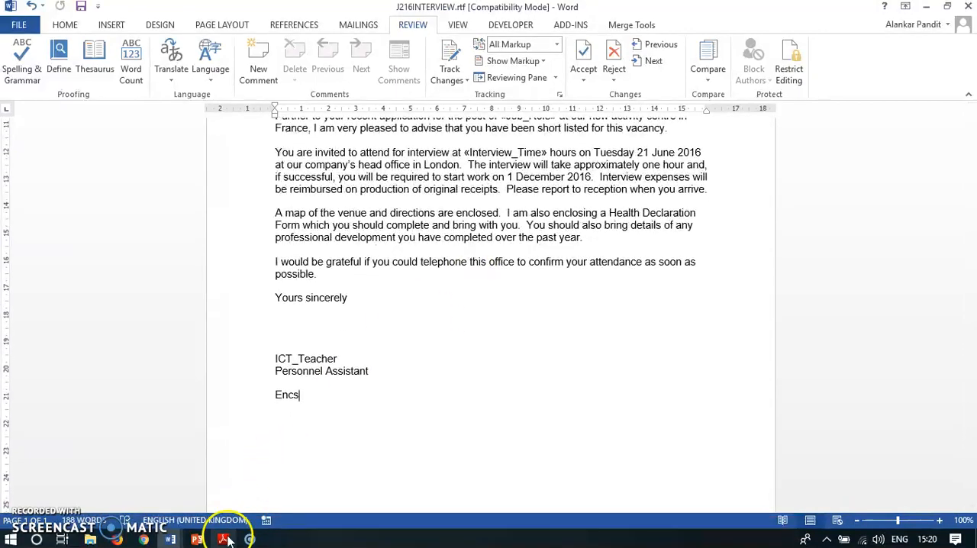
Step: Switch to Adobe Reader and read the instruction on saving the master letter
left_click(223, 539)
scroll(508, 240, "down", 3)
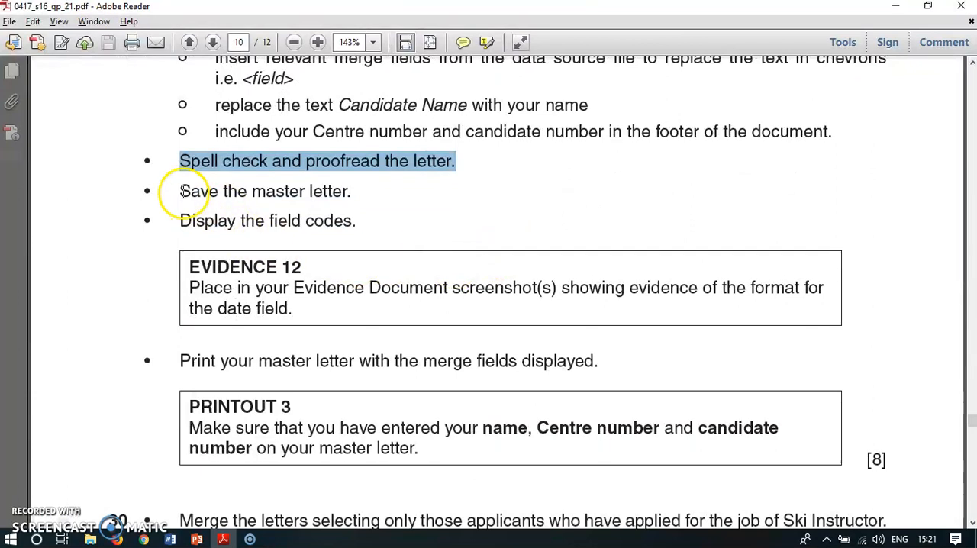
left_click(183, 191)
left_click_drag(183, 191, 334, 192)
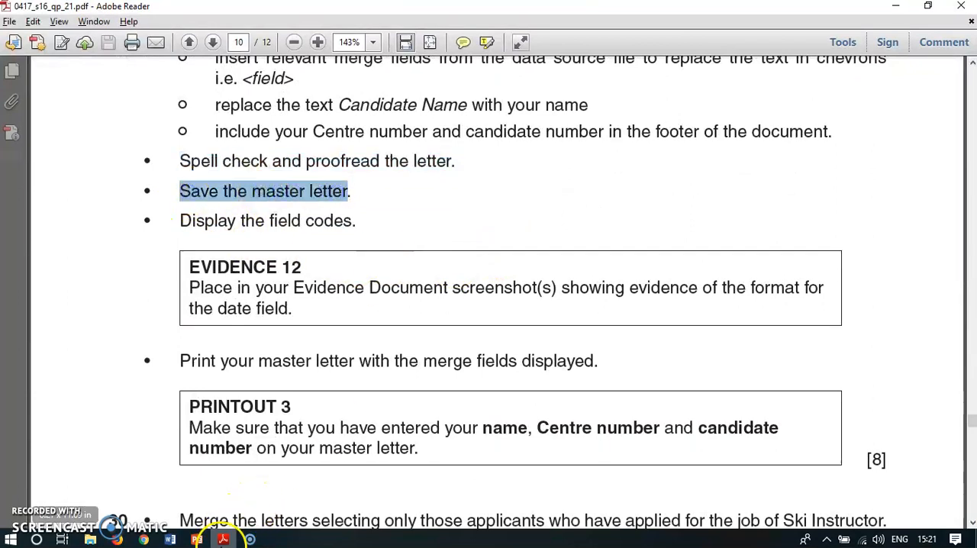
Step: Switch to Word and save the letter in the 2016 Mail Merge folder as "J216INTERVIEW-master letter" in Word Document (*.docx) format
left_click(169, 539)
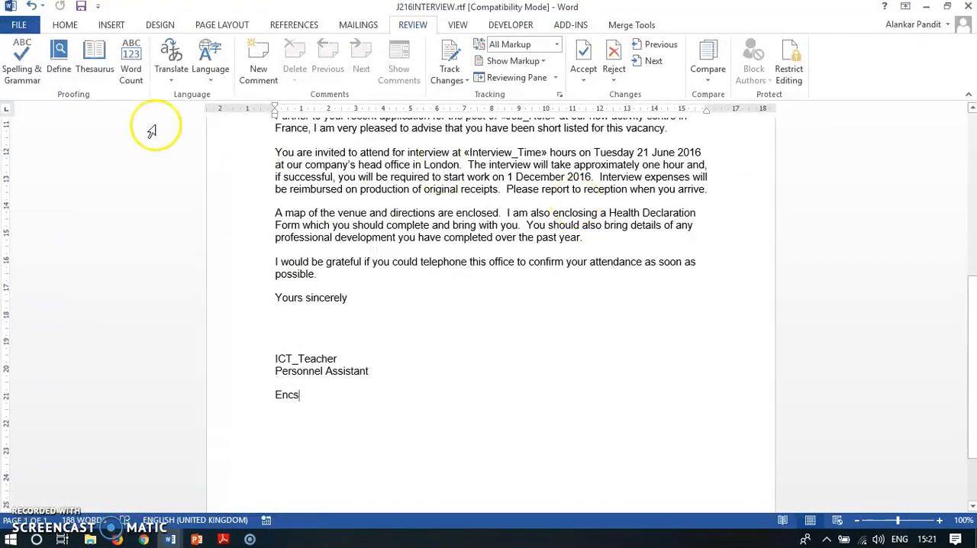
left_click(18, 25)
left_click(30, 168)
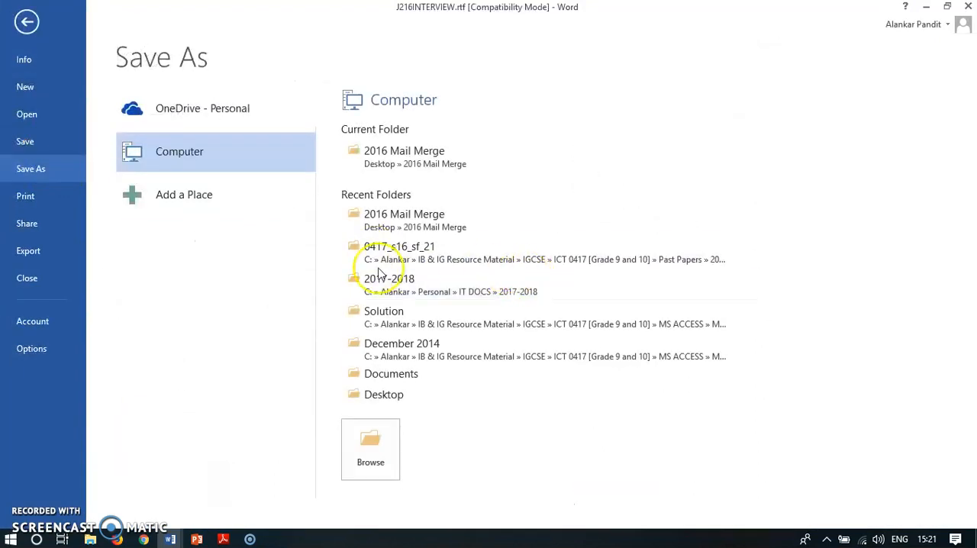
left_click(411, 155)
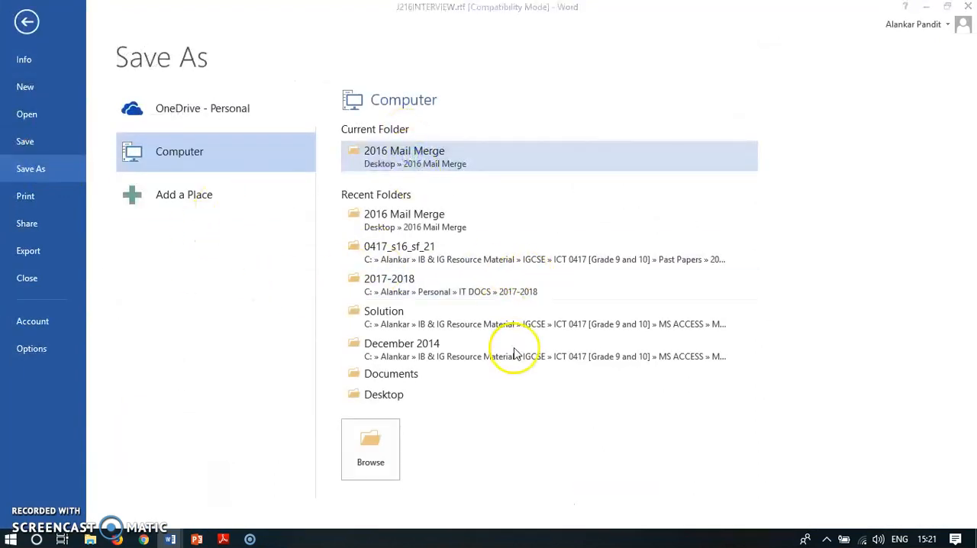
left_click_drag(188, 15, 406, 156)
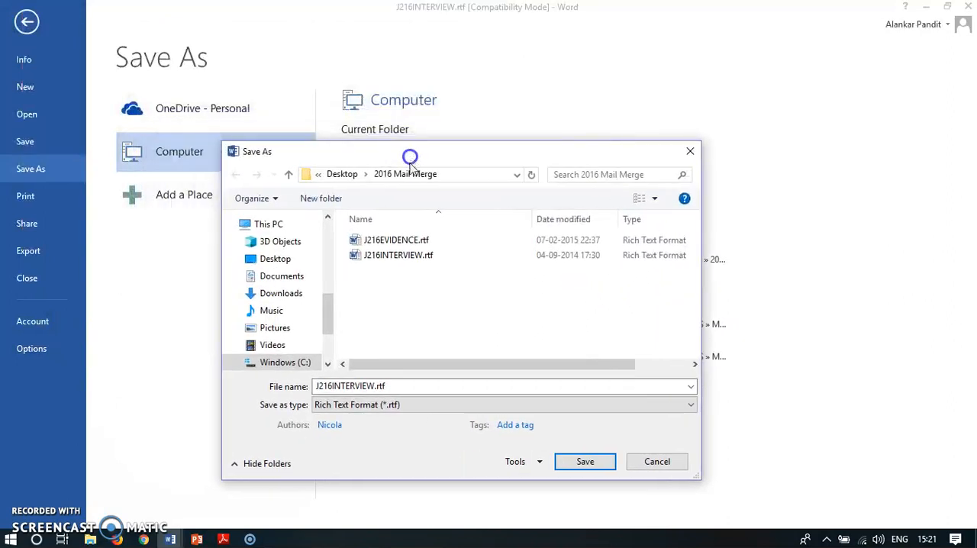
double_click(373, 387)
left_click(374, 386)
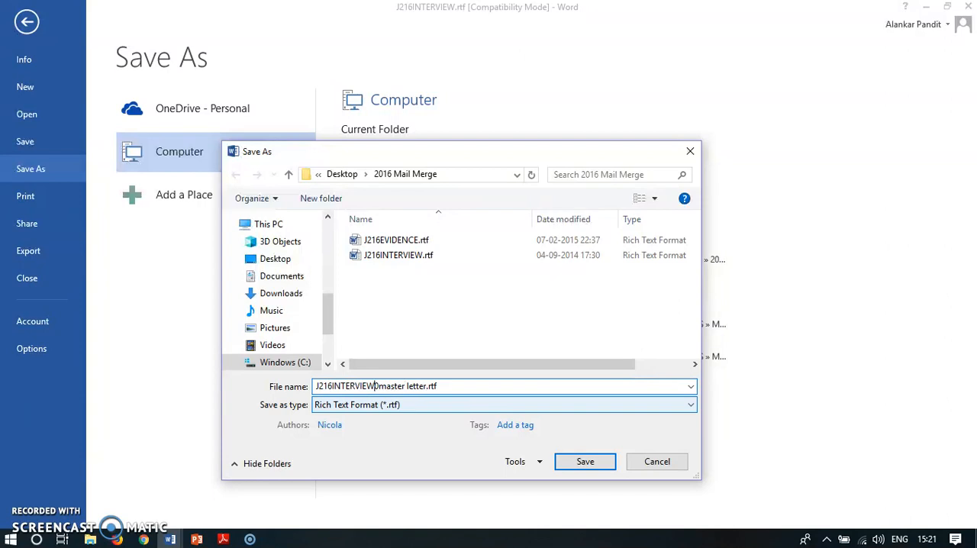
left_click(392, 404)
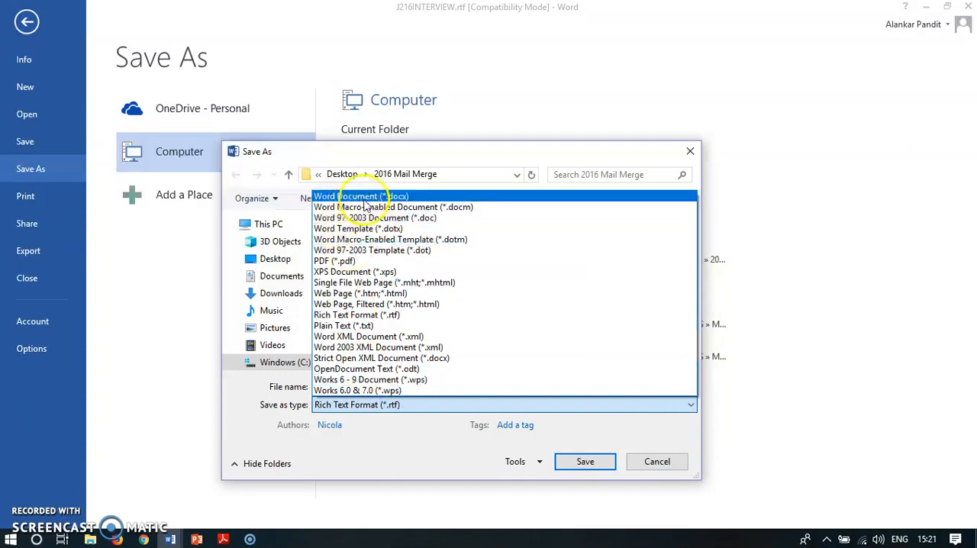
left_click(365, 198)
left_click(584, 461)
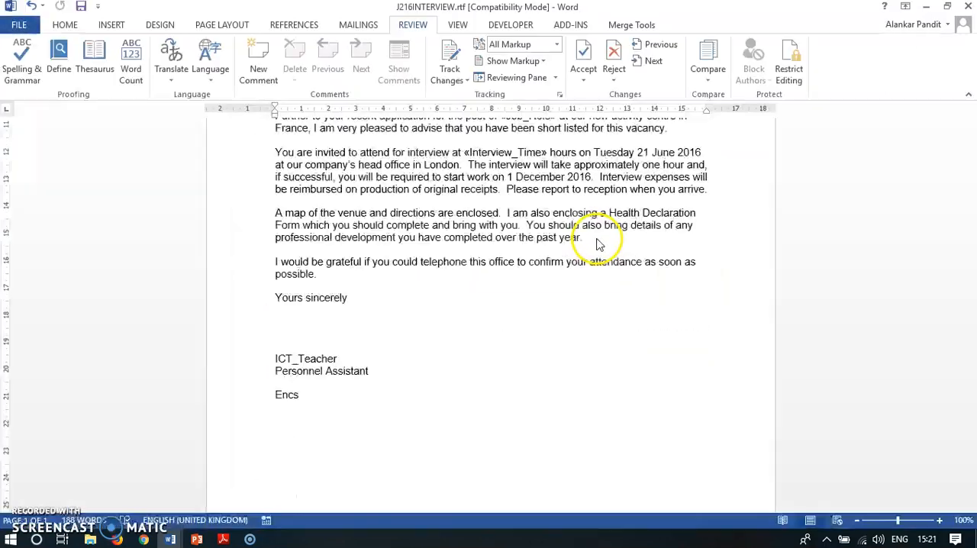
scroll(484, 397, "up", 6)
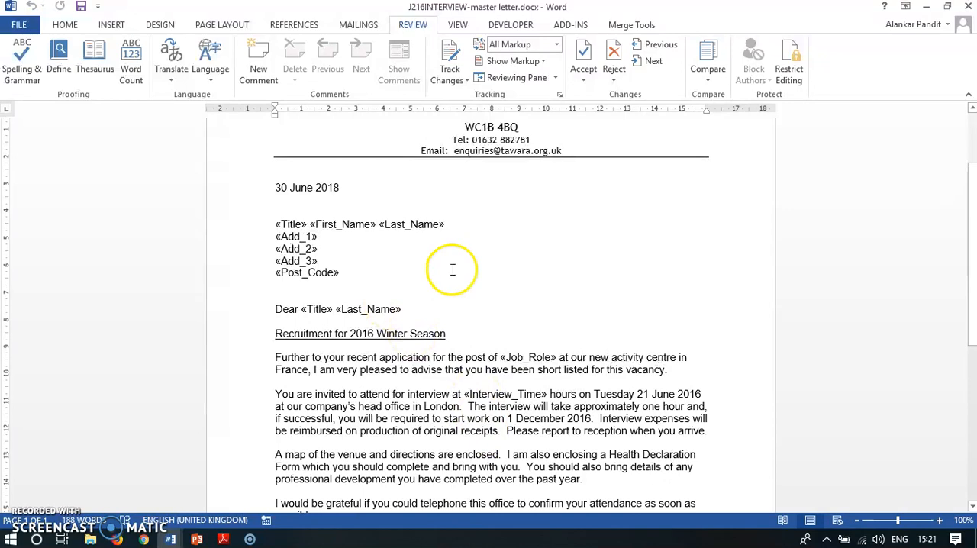
scroll(453, 269, "up", 3)
Step: Switch to Adobe Reader and read the instruction on displaying the field codes
left_click(223, 539)
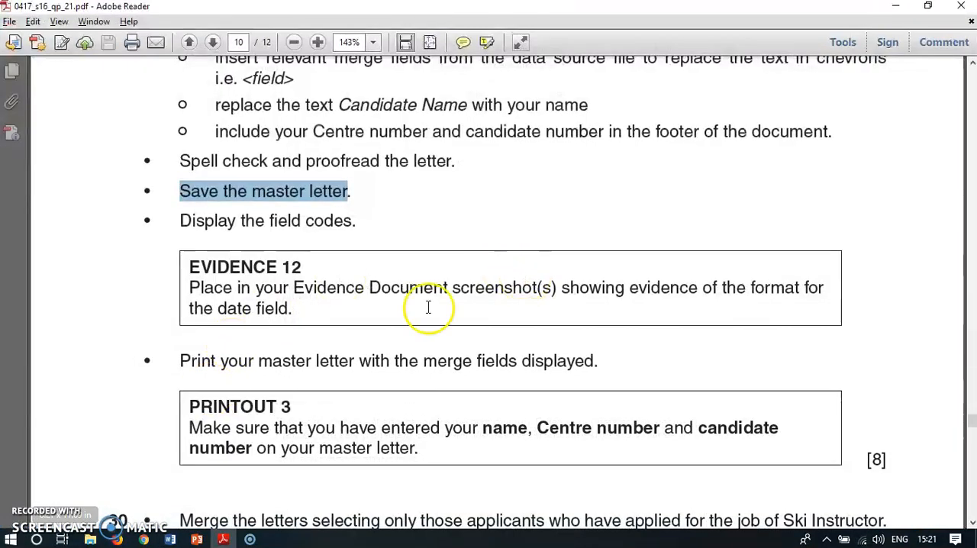
scroll(428, 307, "down", 1)
left_click_drag(175, 187, 338, 190)
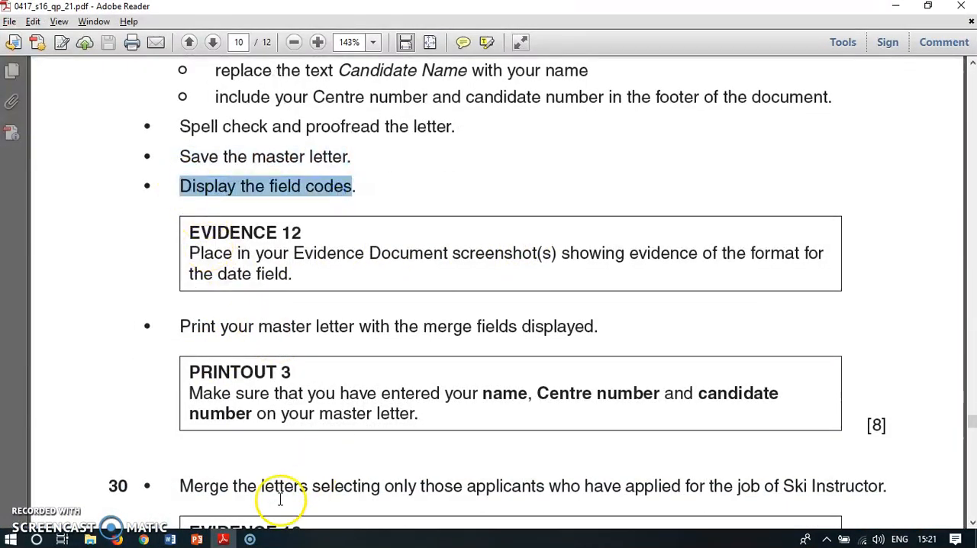
Step: Switch to the Word letter and check the name and address merge fields and the date field by selecting them individually
key("alt+Tab")
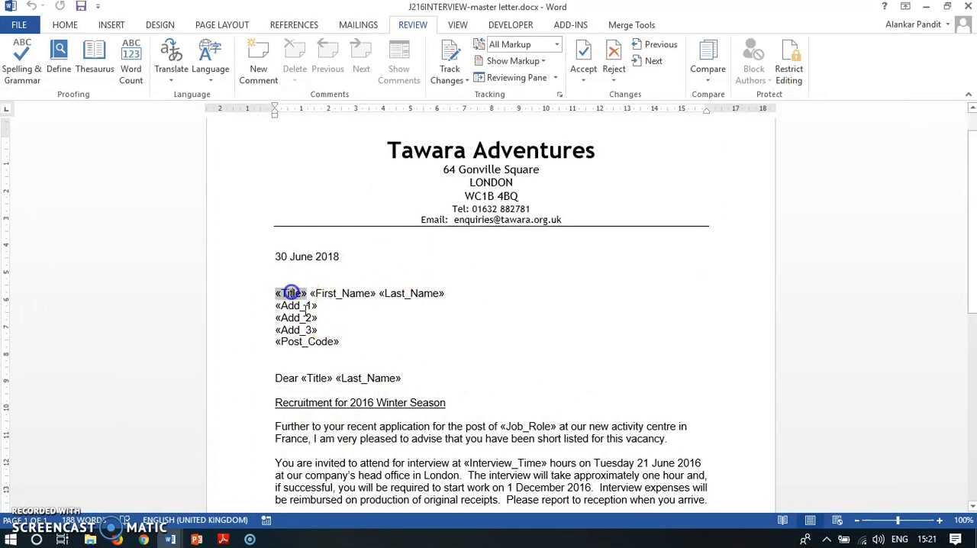
left_click(335, 299)
left_click(418, 294)
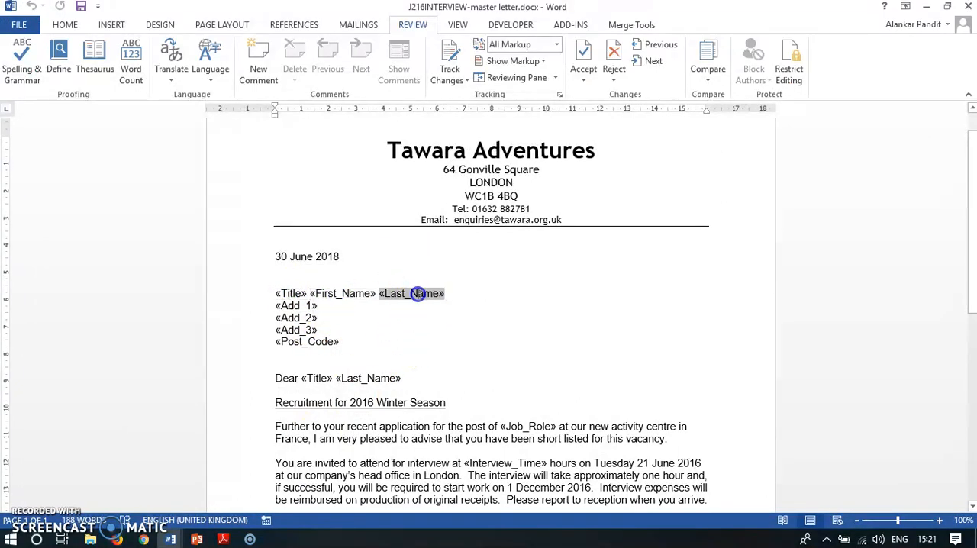
left_click(305, 306)
left_click(312, 342)
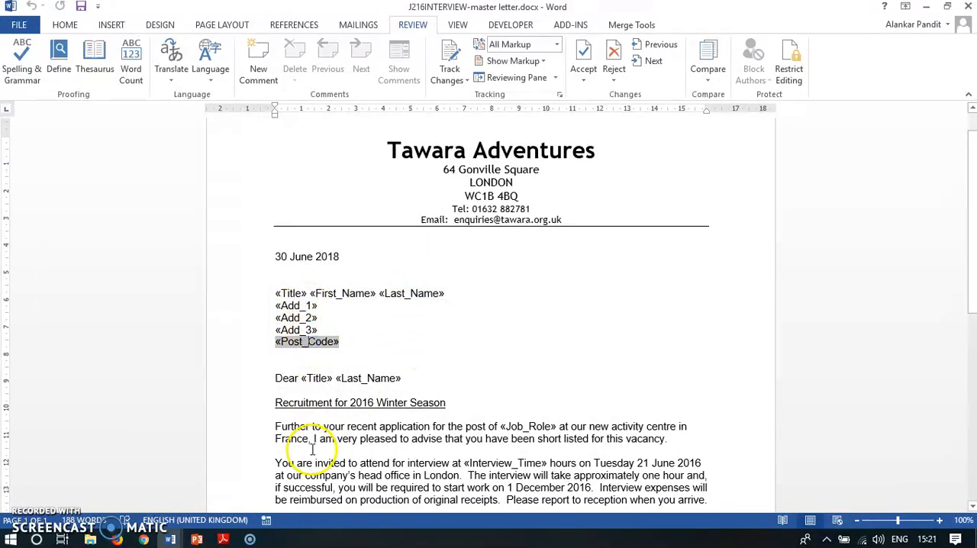
left_click(303, 256)
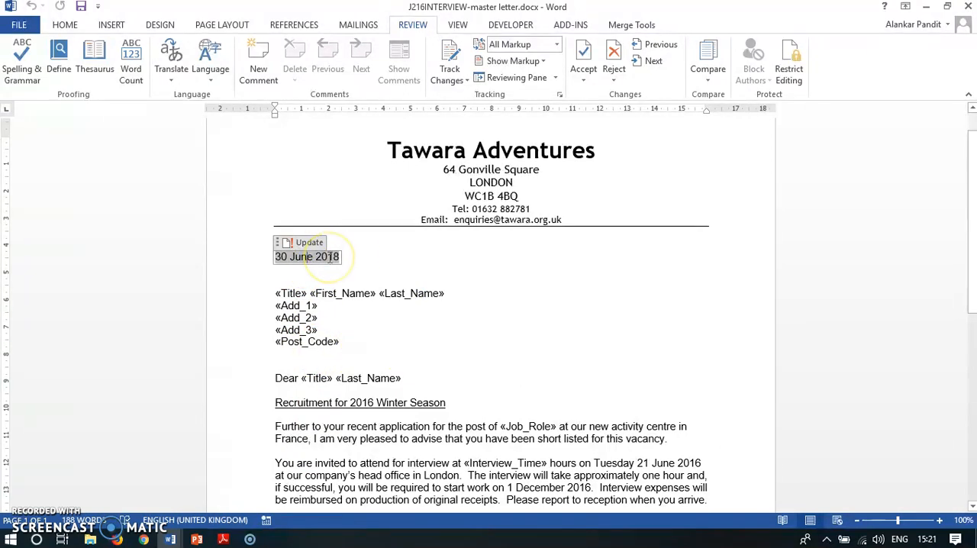
Step: Switch to Adobe Reader, read the EVIDENCE 12 requirement on showing the date field's format, and return to the Word letter
left_click(222, 539)
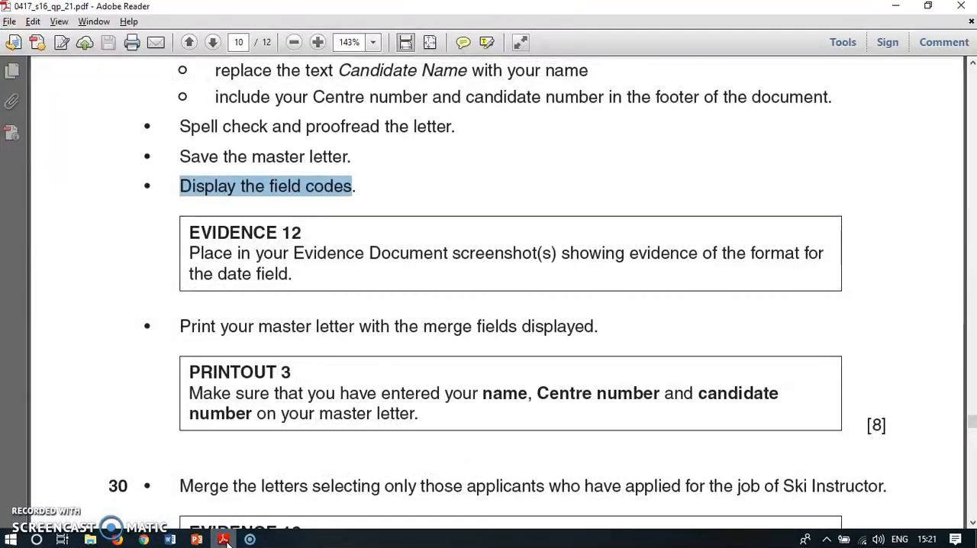
left_click_drag(191, 253, 303, 278)
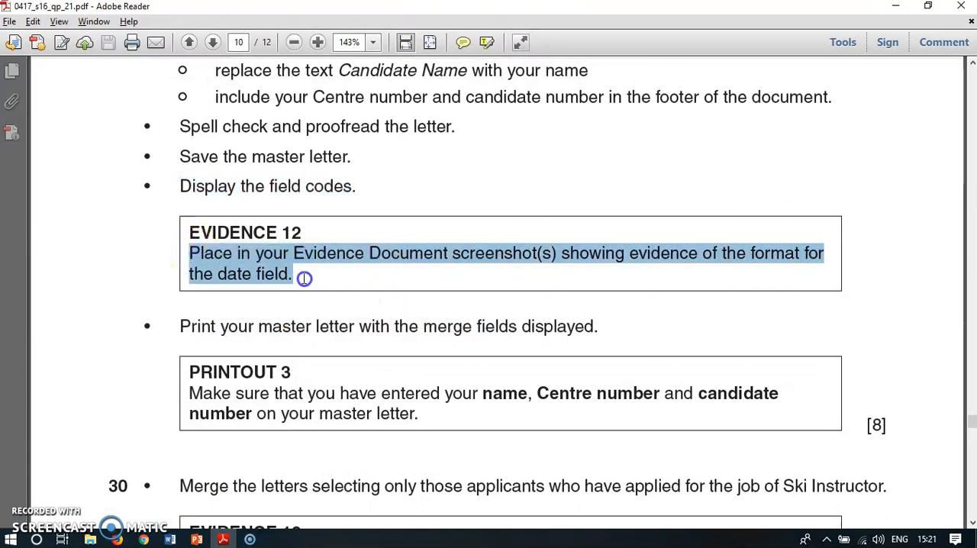
left_click(227, 540)
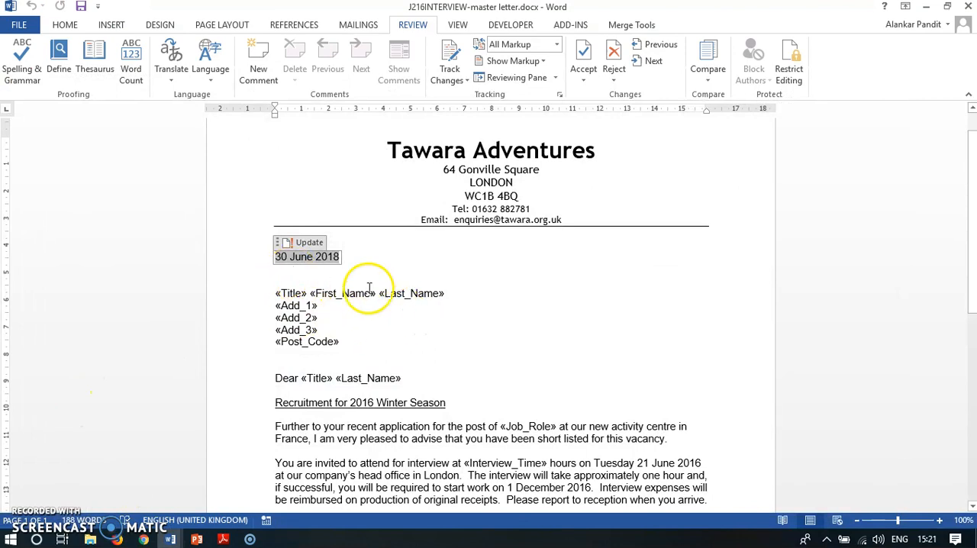
Step: Display the field code of the date field in the master letter
right_click(298, 261)
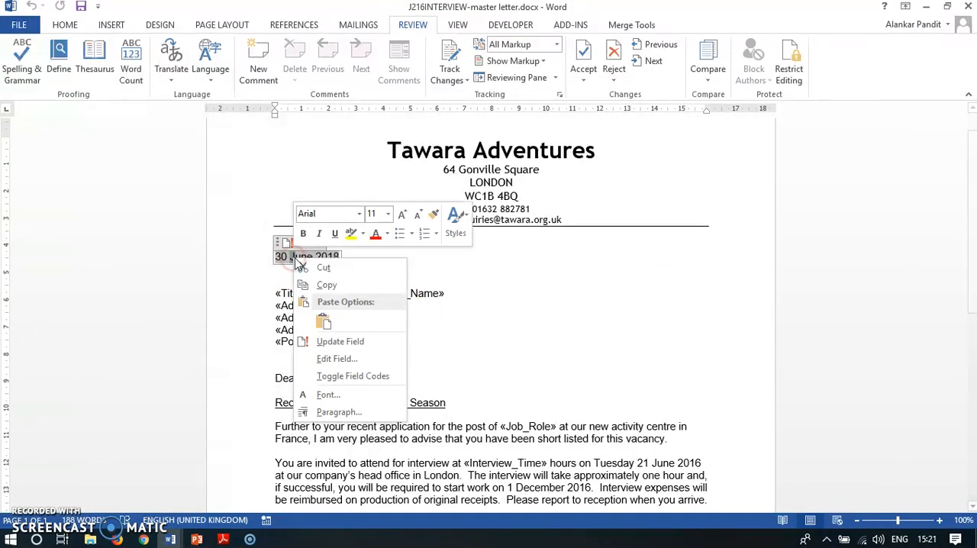
left_click(348, 377)
left_click(561, 300)
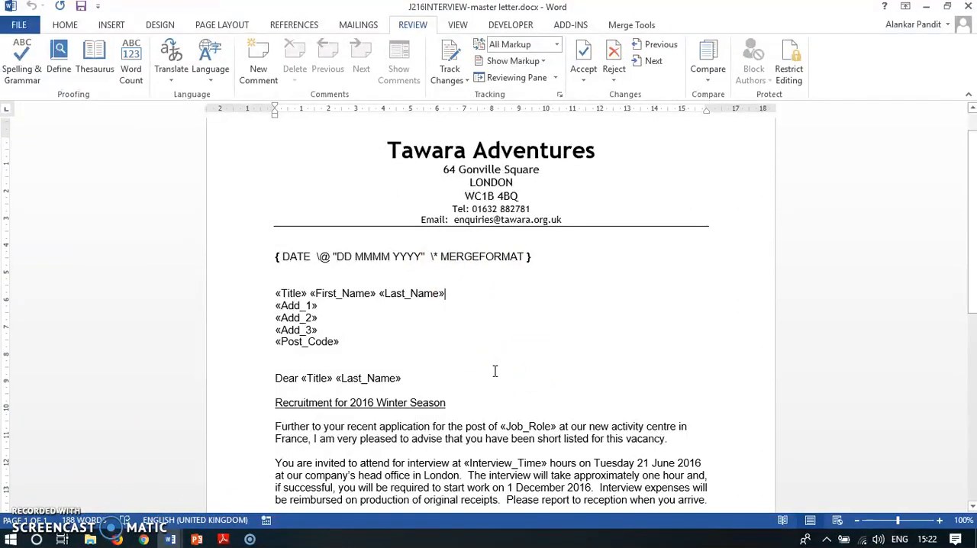
Step: Switch to J216EVIDENCE.rtf, check the EVIDENCE 12 requirement in Adobe Reader, and paste the letter's screenshot below the Step 29 EVIDENCE 12 line
left_click(169, 540)
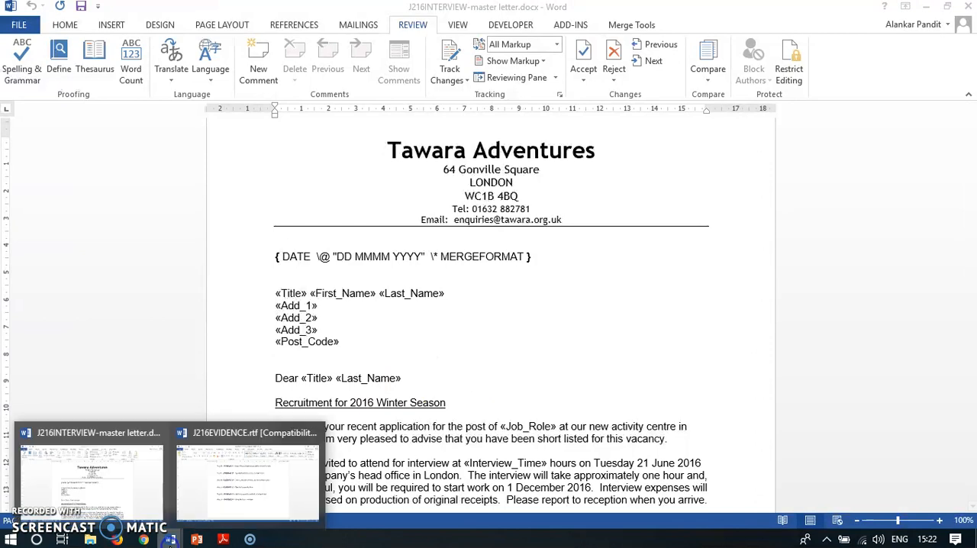
left_click(275, 480)
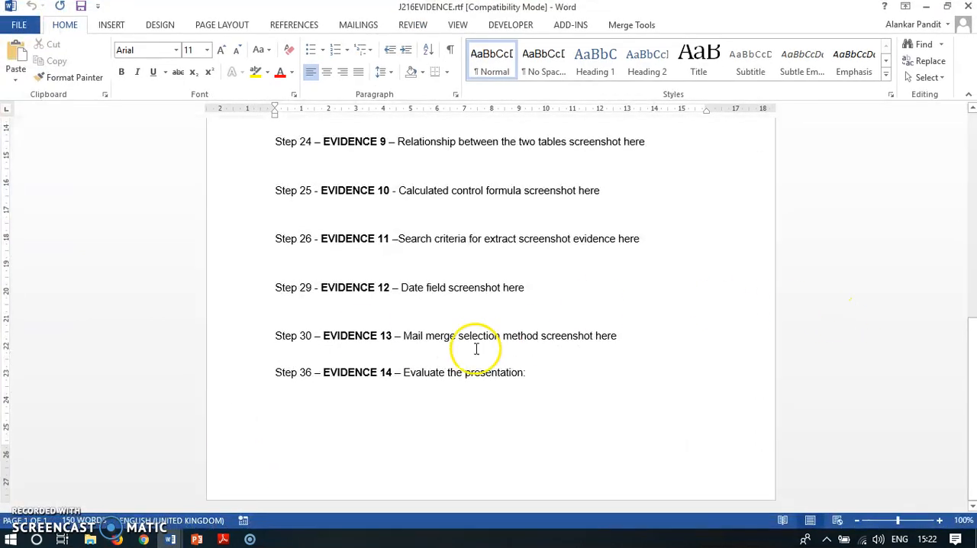
left_click(342, 306)
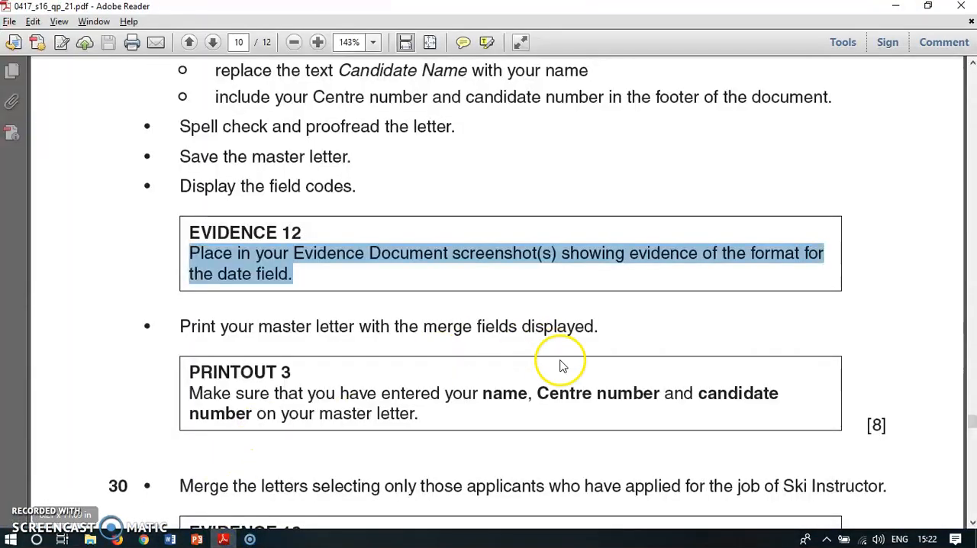
left_click(366, 283)
double_click(271, 233)
key("alt+Tab")
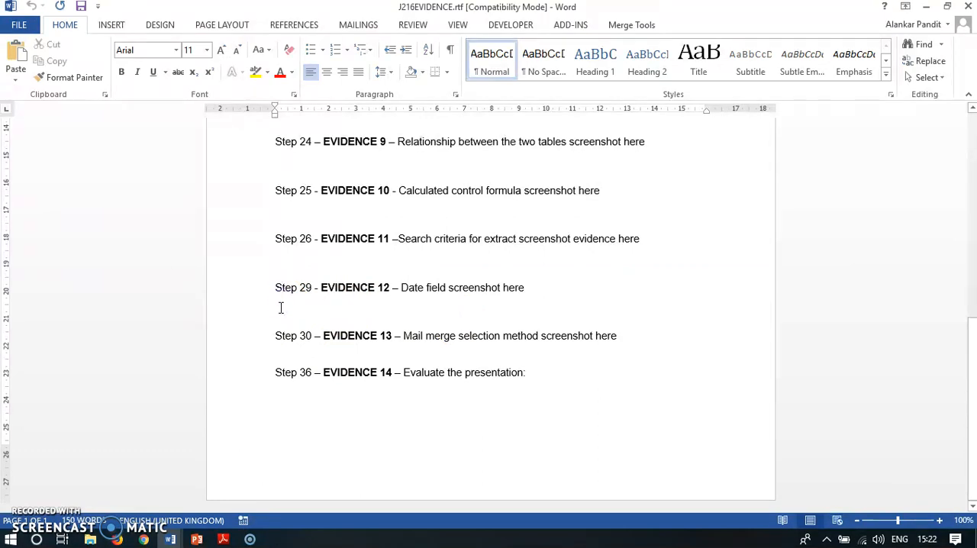
key("ctrl+v")
Step: Crop the sides and lower part of the pasted screenshot, keeping the letterhead, date field code and address fields, about 8.47 cm wide
left_click(621, 382)
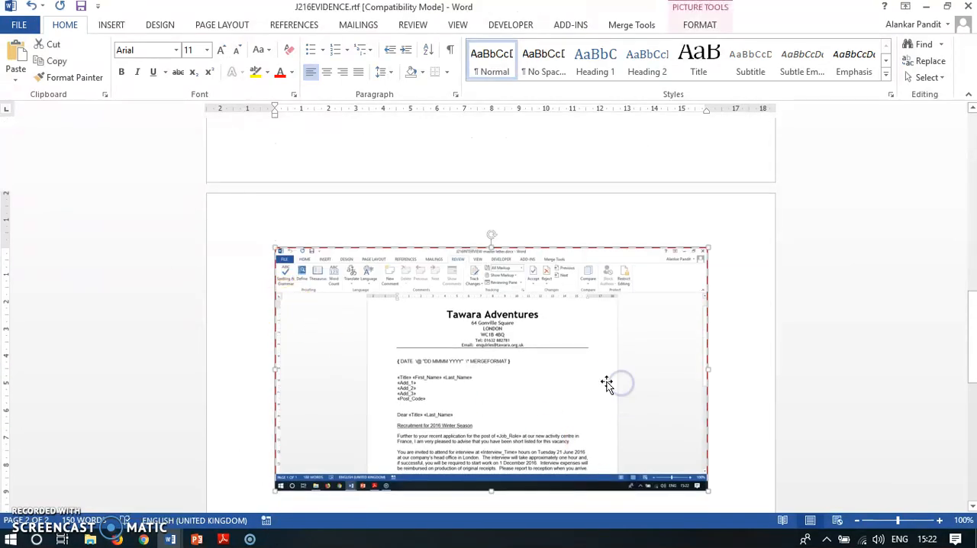
left_click(701, 24)
left_click(843, 61)
left_click_drag(708, 369, 594, 369)
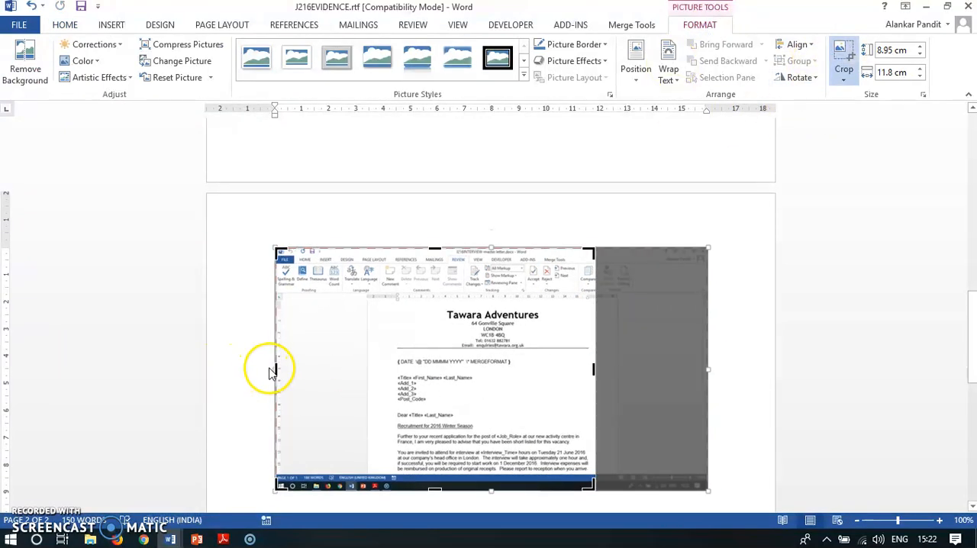
left_click_drag(276, 369, 367, 374)
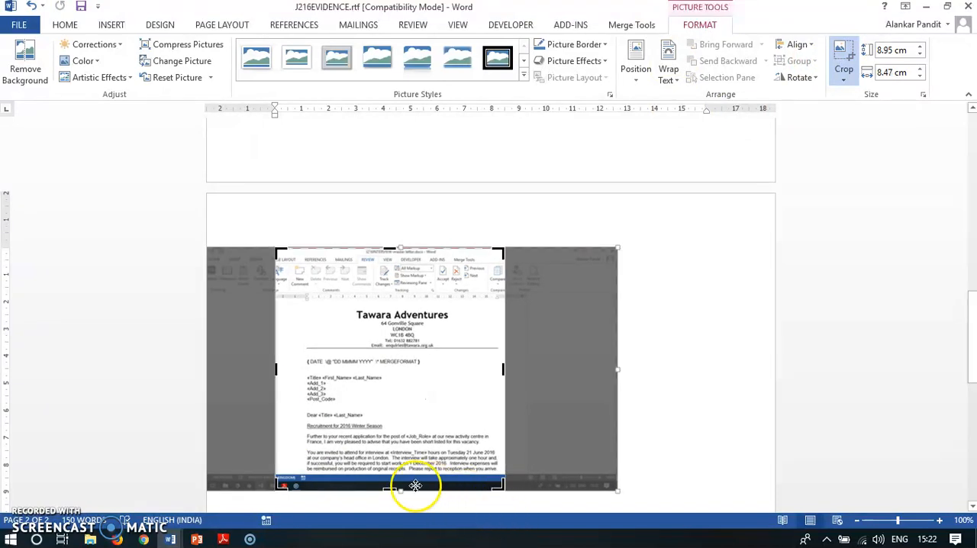
left_click_drag(394, 490, 382, 396)
left_click(677, 349)
Step: Enlarge the cropped EVIDENCE 12 screenshot proportionally to about 8.2 cm high and 11.72 cm wide
left_click(316, 313)
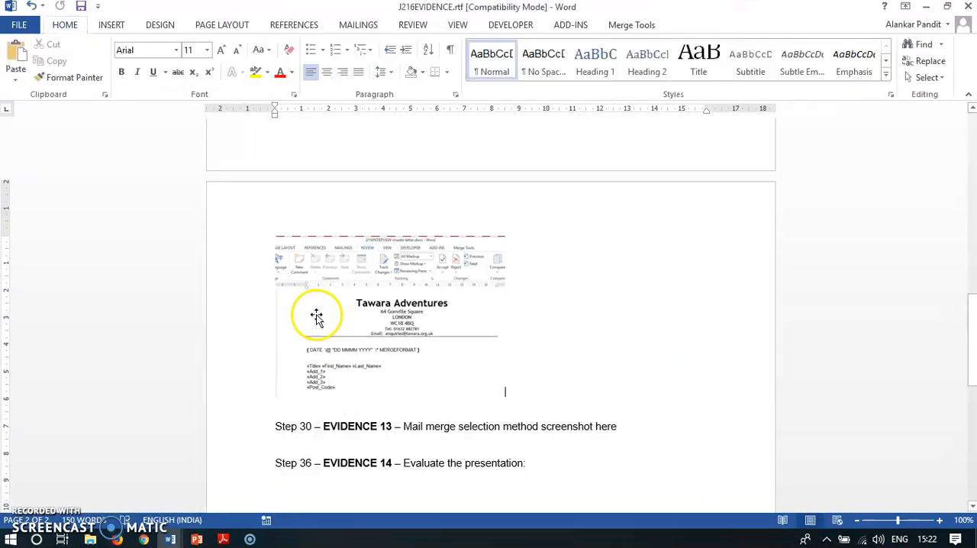
left_click_drag(504, 396, 594, 459)
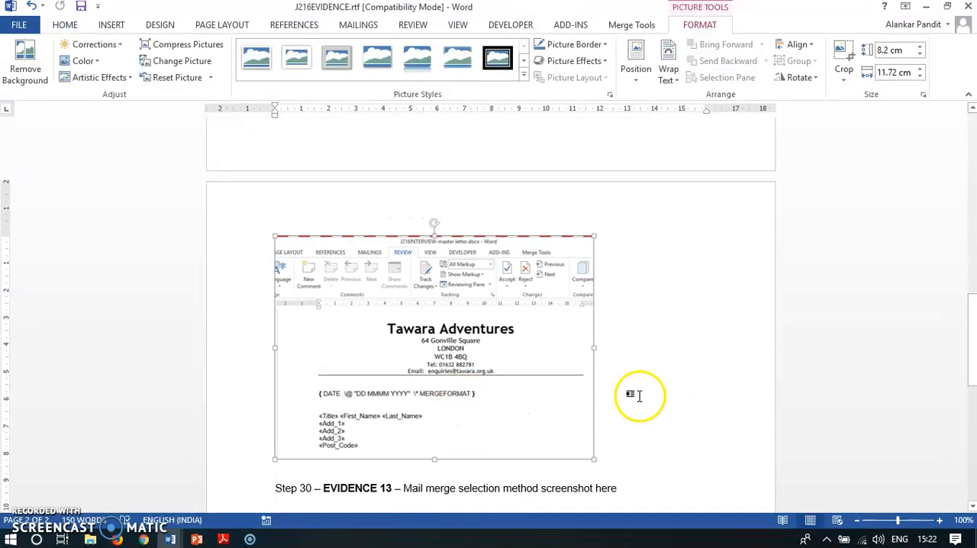
left_click(639, 396)
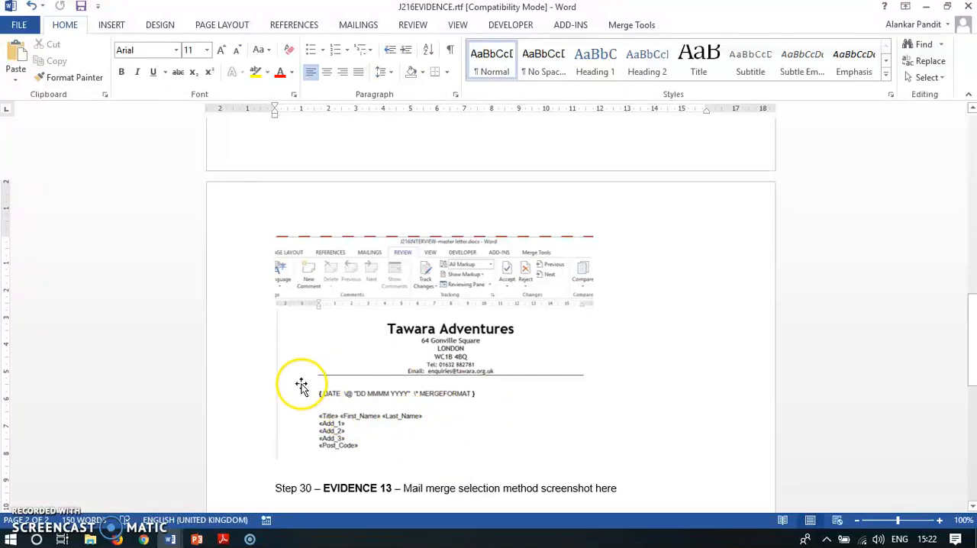
Step: Switch to Adobe Reader and read the instruction on printing the master letter with the merge fields displayed
left_click(223, 539)
scroll(203, 277, "down", 2)
left_click_drag(176, 258, 595, 257)
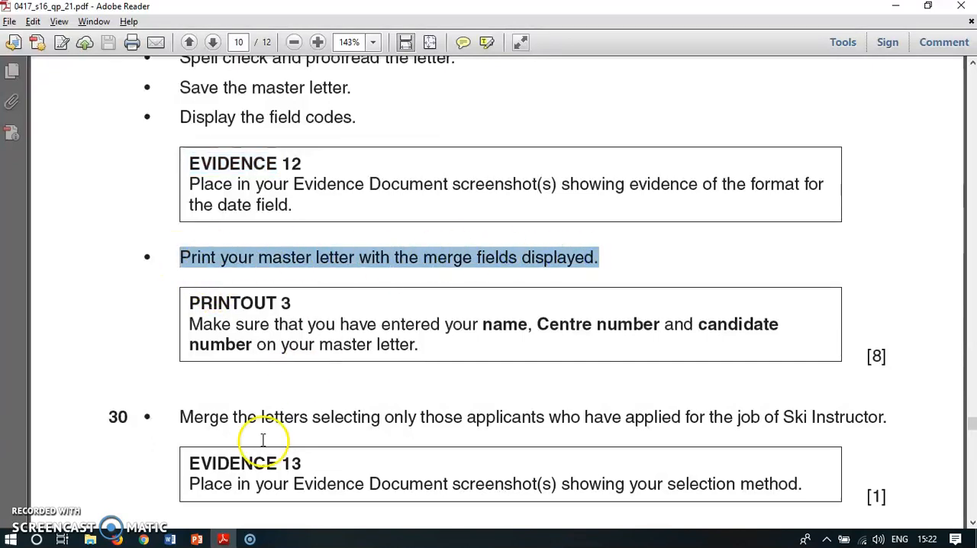
Step: Switch to the master letter in Word and toggle the date field from its code back to the date
left_click(170, 539)
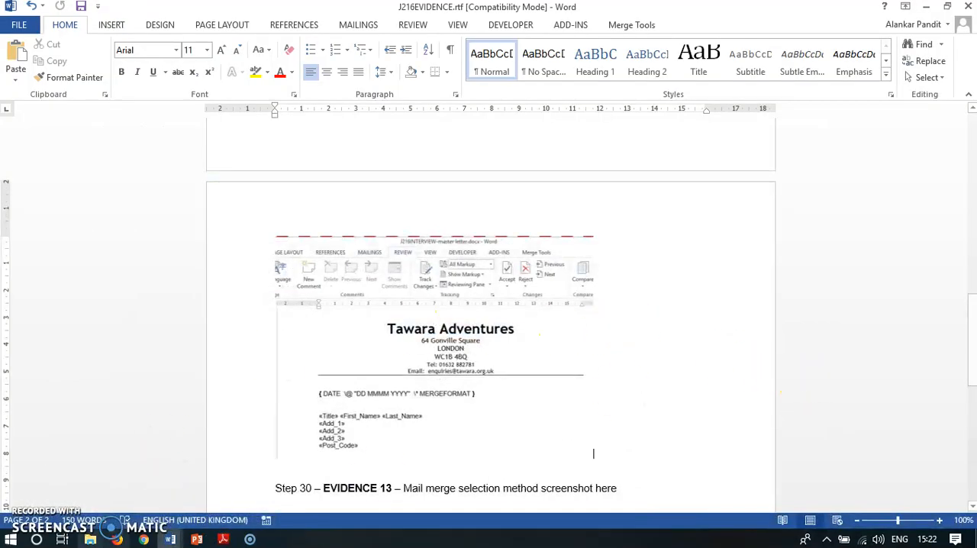
mouse_move(174, 540)
left_click(69, 479)
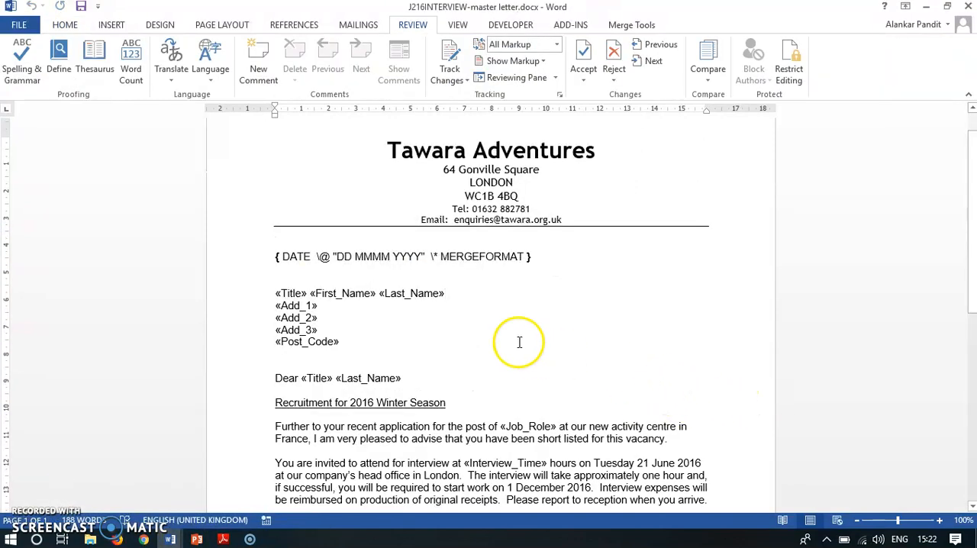
left_click(449, 257)
right_click(449, 258)
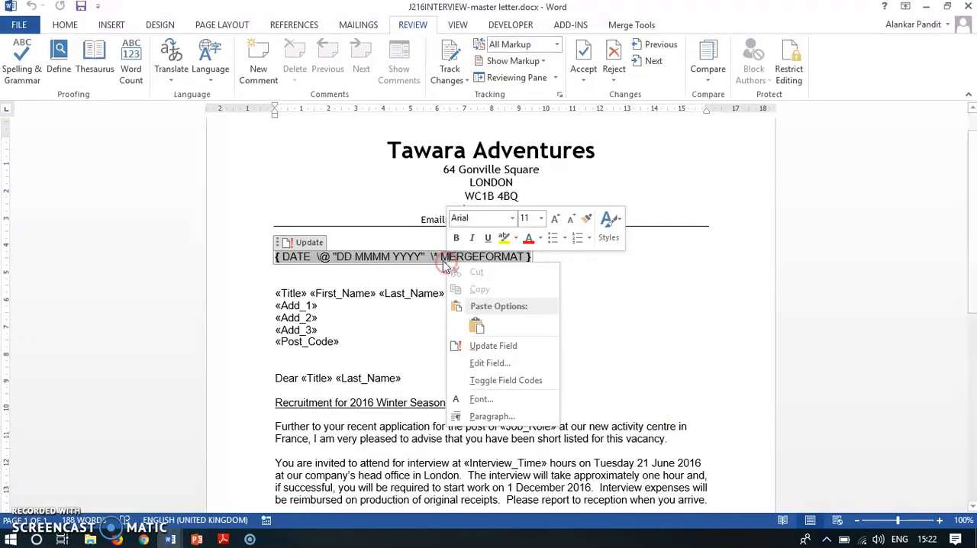
left_click(489, 382)
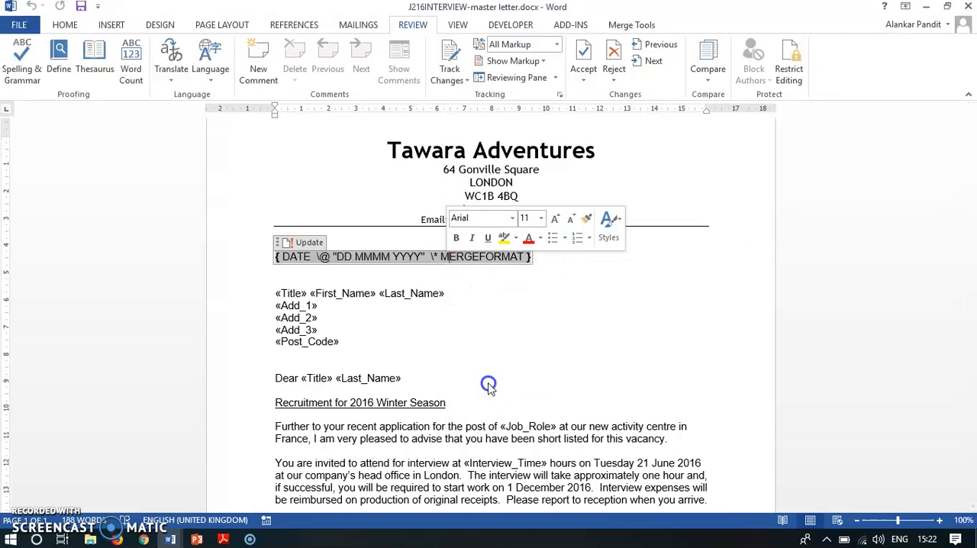
left_click(491, 333)
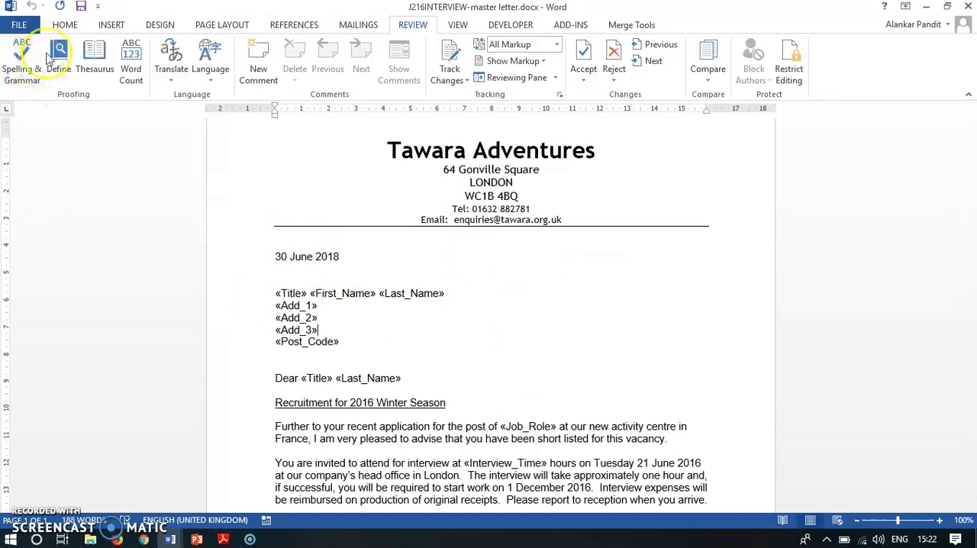
Step: Print the master letter with easyPDF Printer 8, saving it as "J216INTERVIEW-master letter.pdf" in the 2016 Mail Merge folder
left_click(21, 26)
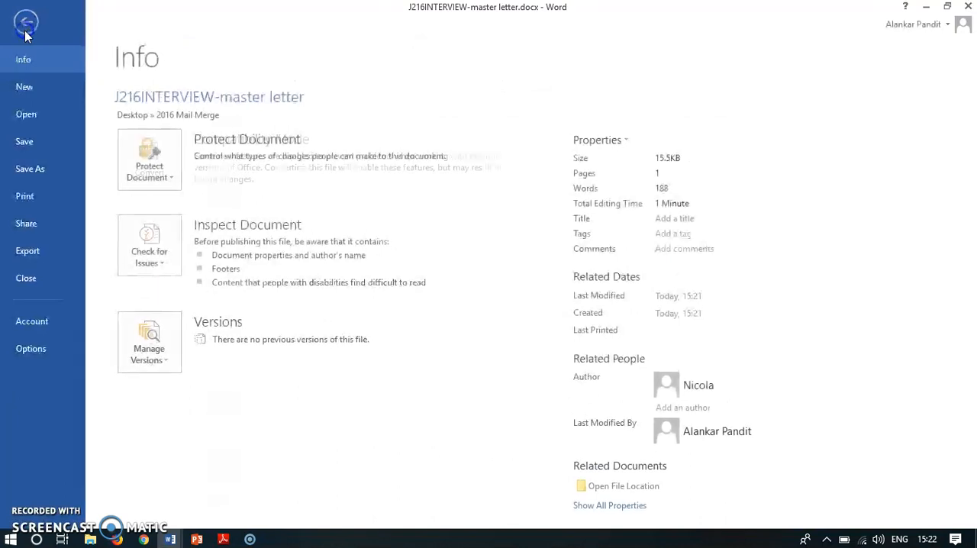
left_click(25, 195)
left_click(195, 196)
left_click(174, 218)
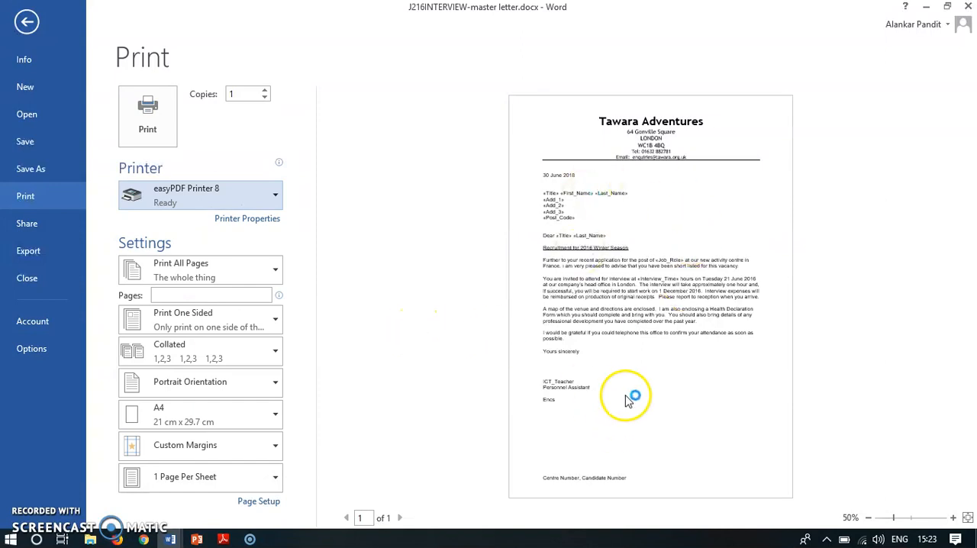
left_click(148, 114)
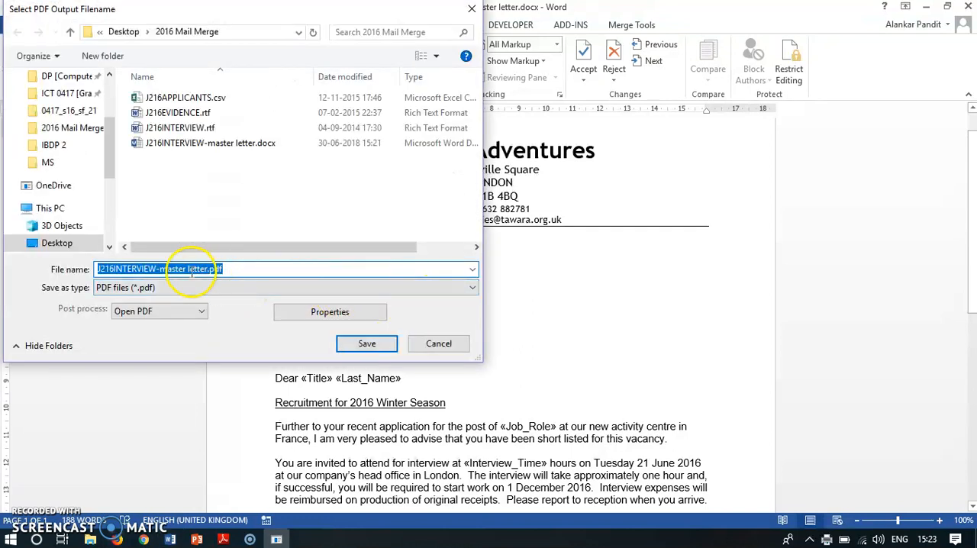
left_click(363, 345)
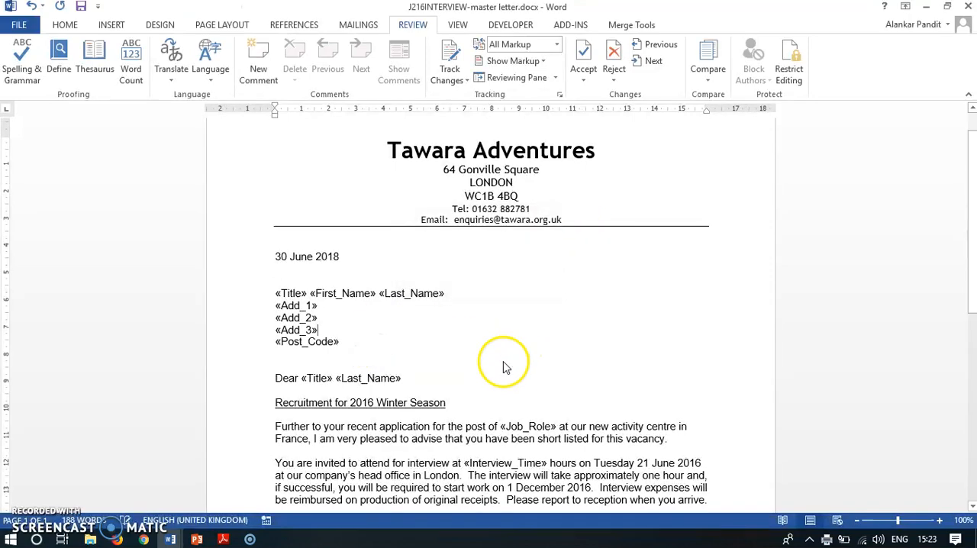
Step: Review the date, merge fields, body text and signature in the printed PDF letter, and close the PDF
scroll(349, 294, "down", 5)
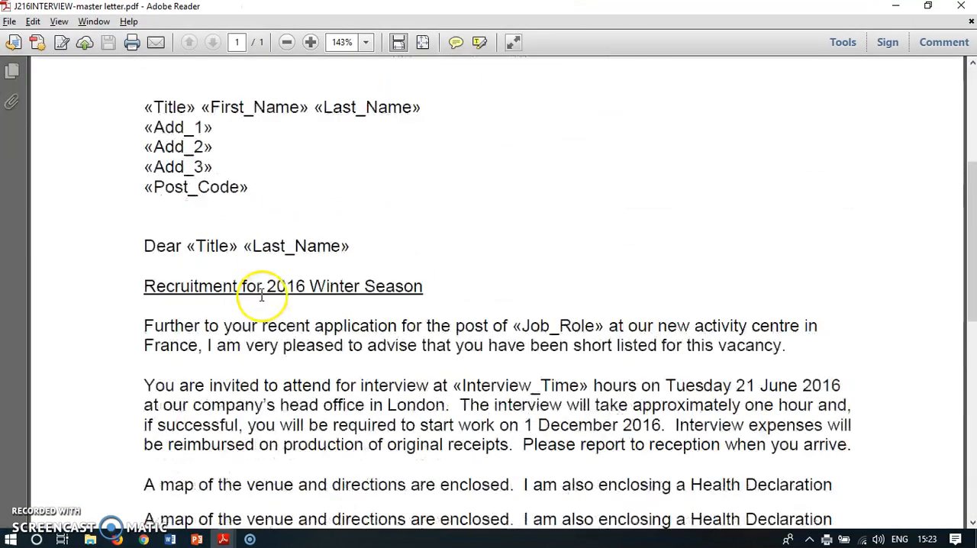
scroll(338, 272, "down", 12)
scroll(379, 356, "up", 8)
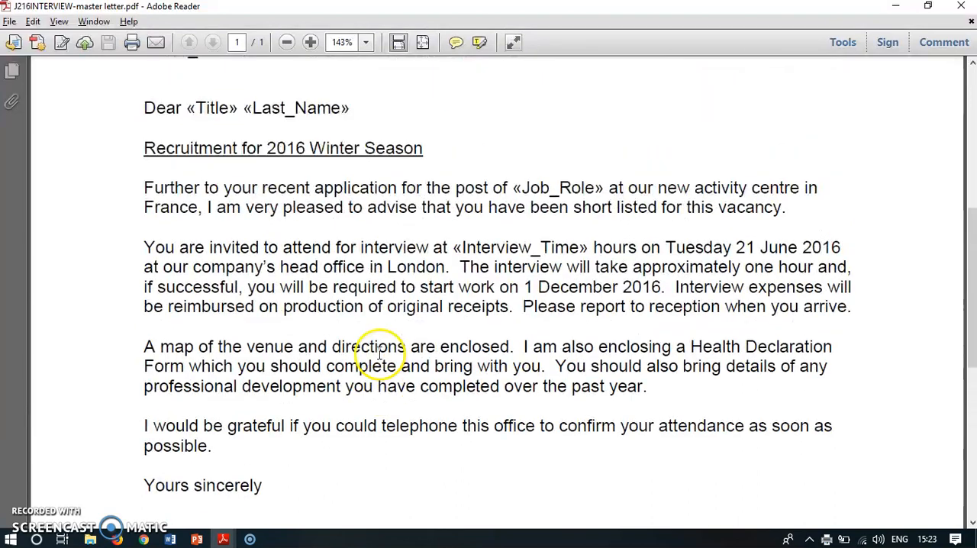
double_click(572, 187)
scroll(447, 327, "down", 8)
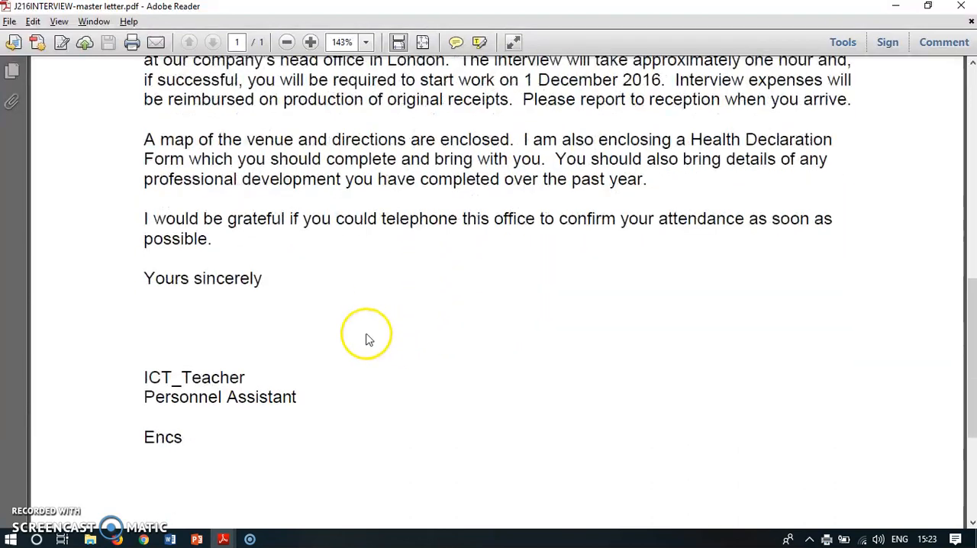
scroll(200, 292, "up", 3)
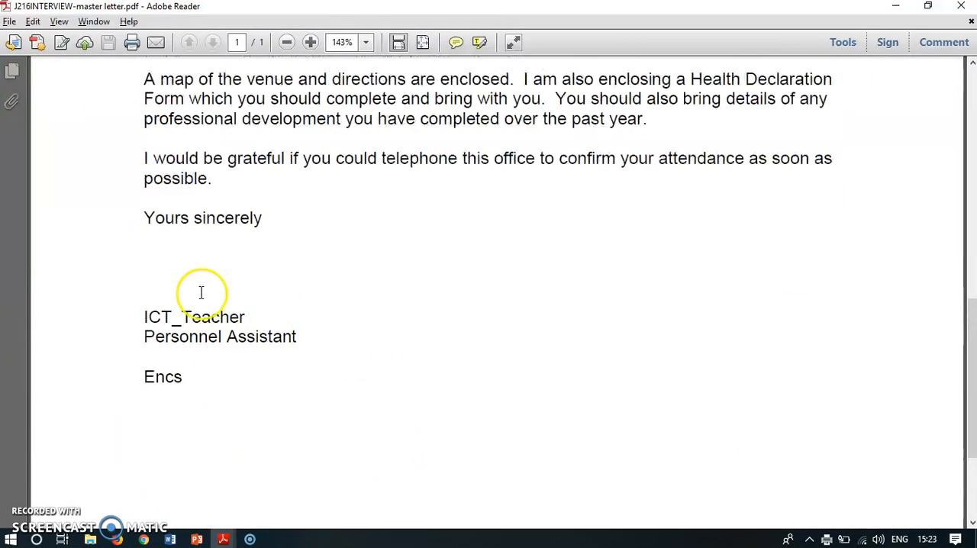
left_click(244, 314, "shift")
scroll(309, 312, "up", 7)
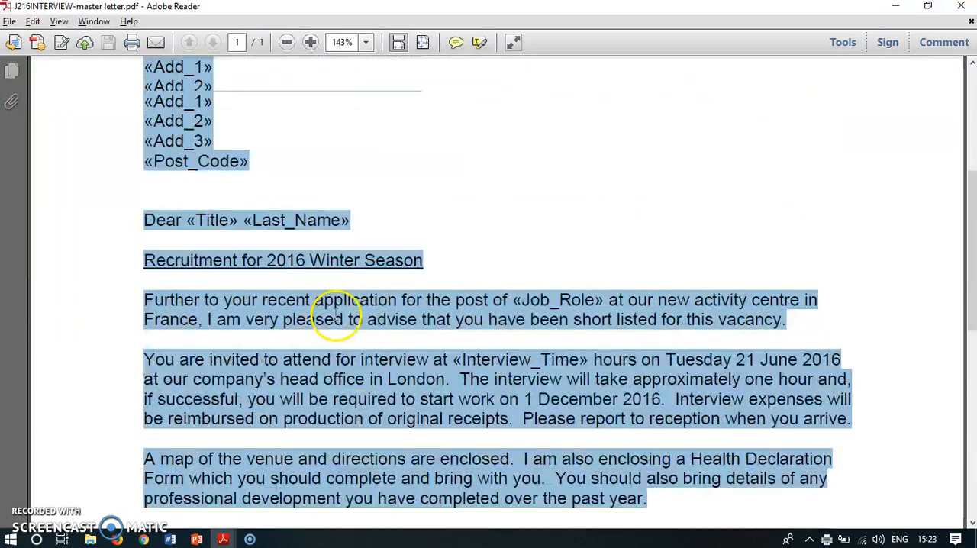
left_click(582, 312)
scroll(277, 225, "up", 4)
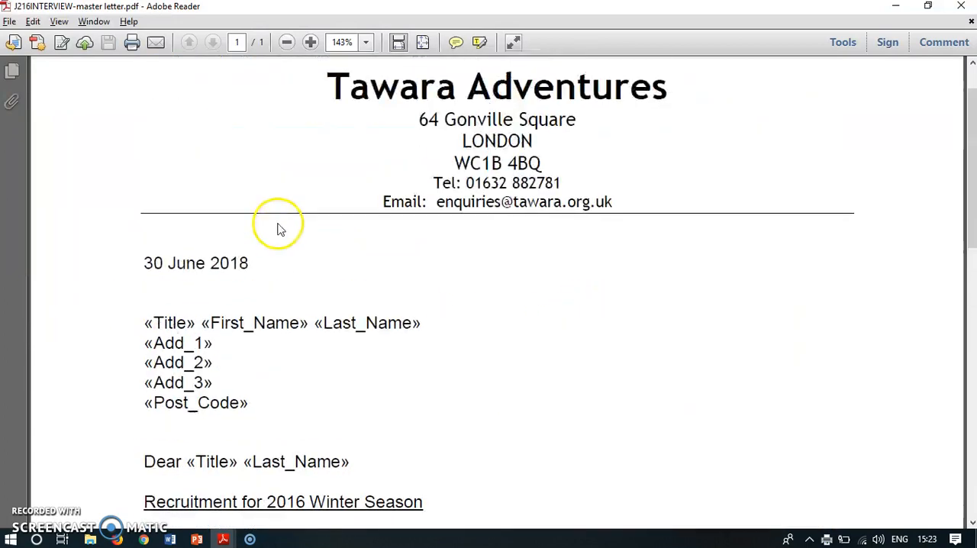
scroll(279, 376, "down", 2)
left_click(215, 155)
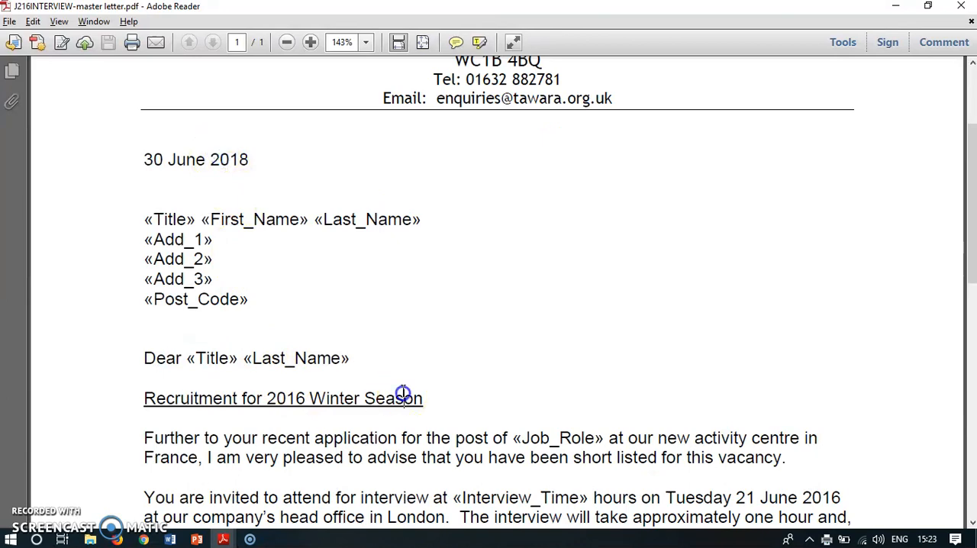
left_click(964, 11)
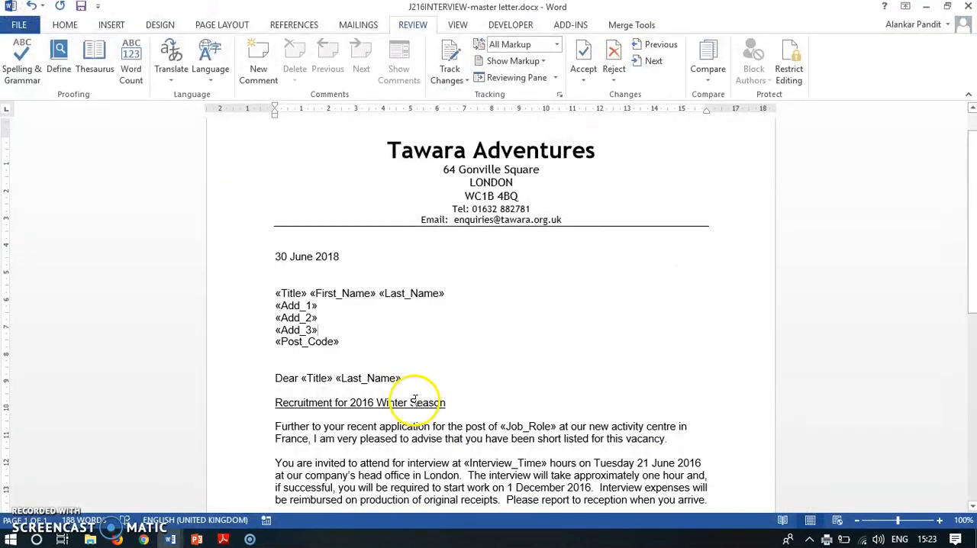
Step: Switch to the exam paper in Adobe Reader and read the PRINTOUT 3 requirement and the step 30 instruction on merging letters for selected applicants
left_click(223, 539)
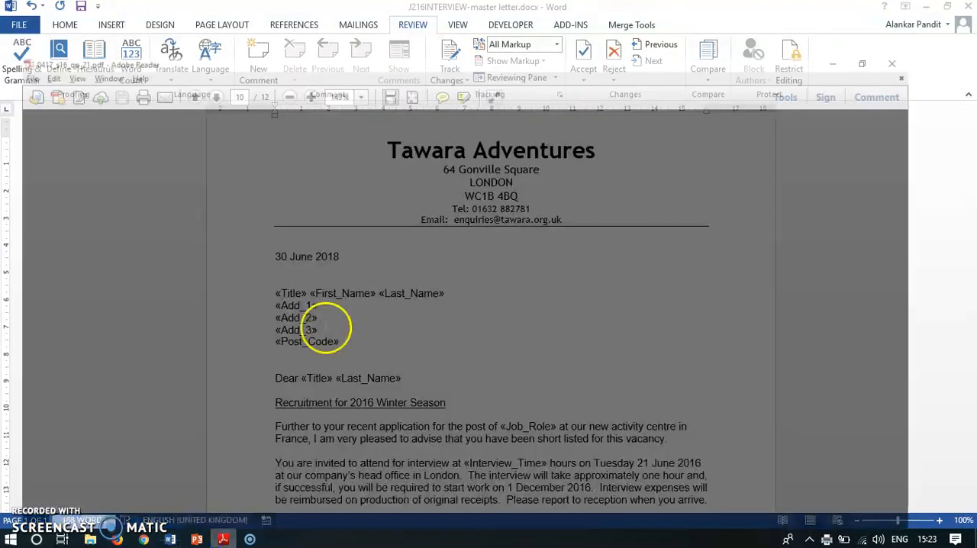
scroll(403, 371, "down", 3)
left_click_drag(191, 222, 445, 262)
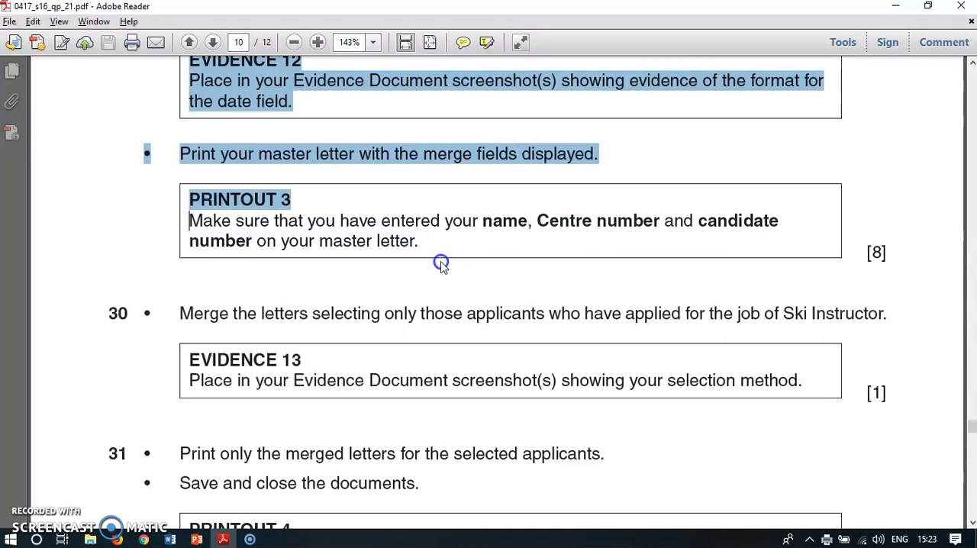
left_click(442, 263)
scroll(461, 298, "down", 2)
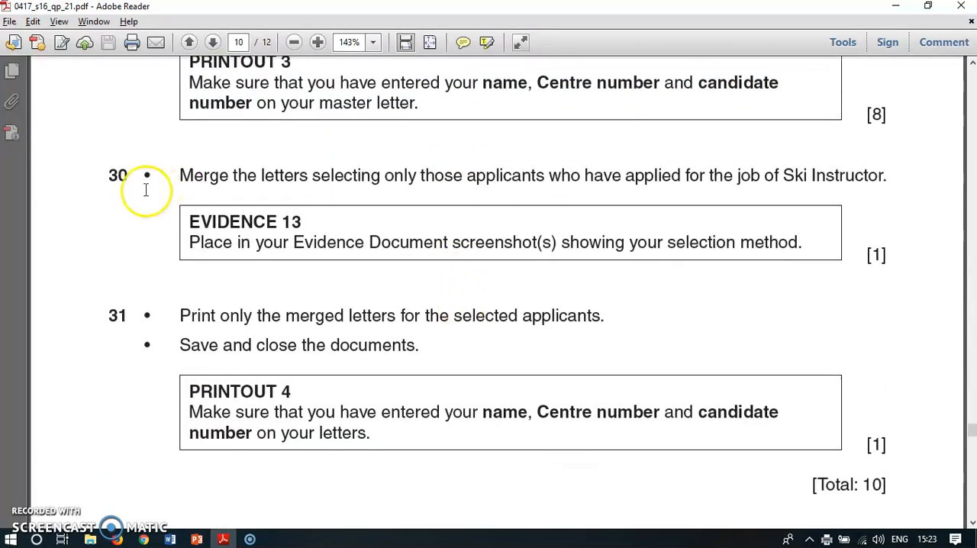
left_click_drag(185, 175, 853, 183)
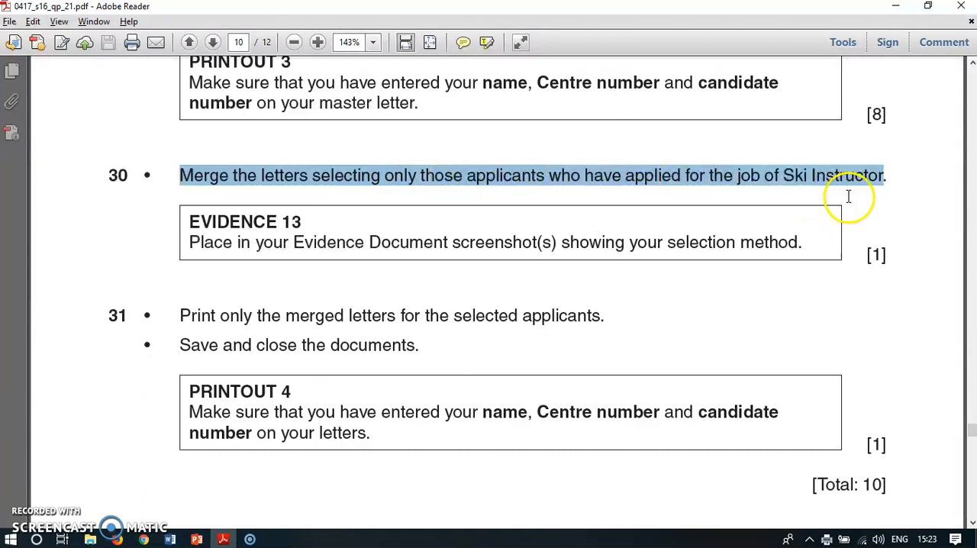
mouse_move(172, 540)
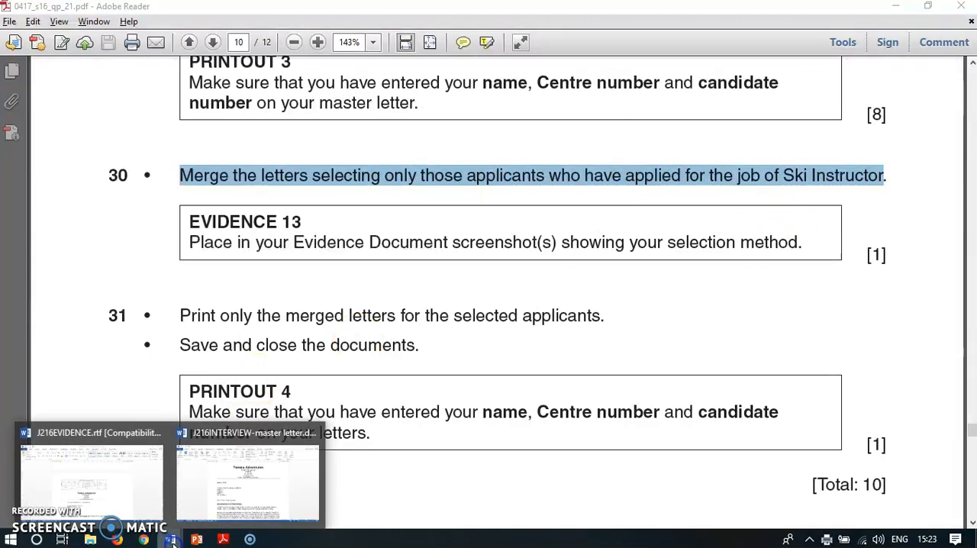
Step: Switch to the J216INTERVIEW master letter in Word and open the filter options for its mail merge recipient list
left_click(76, 488)
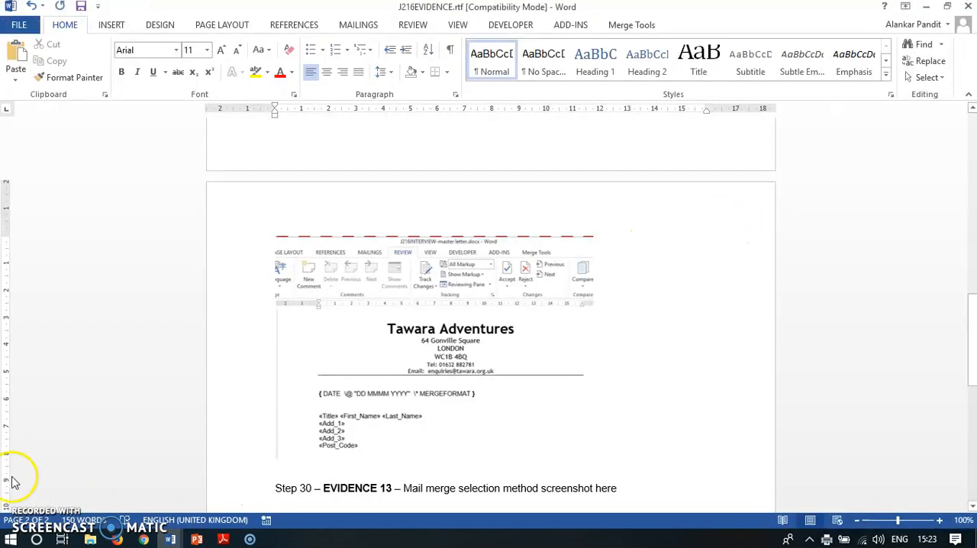
mouse_move(171, 539)
left_click(248, 480)
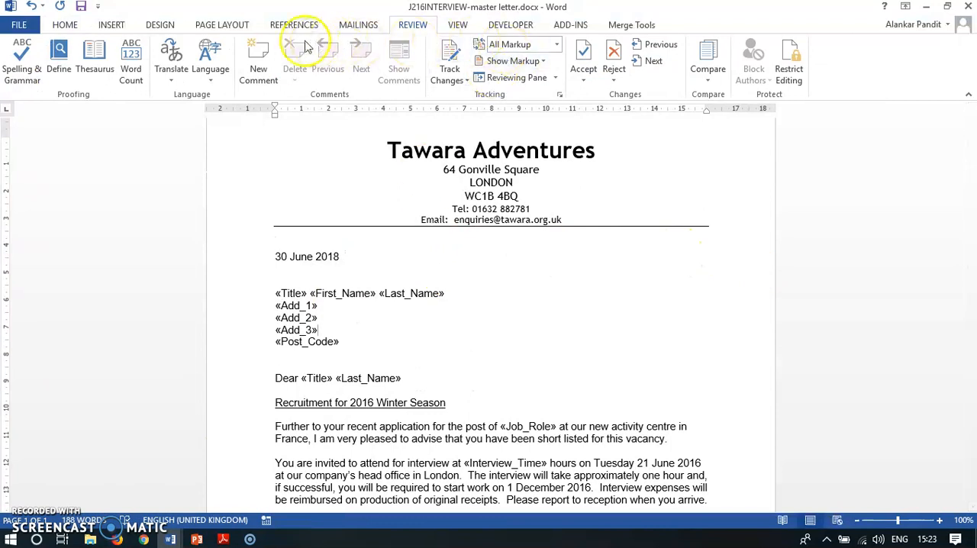
left_click(356, 26)
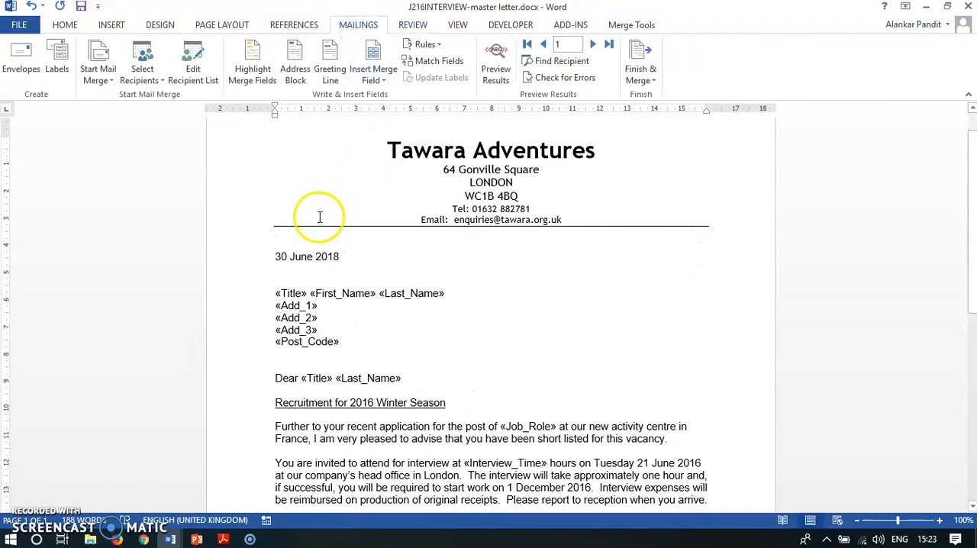
left_click(192, 61)
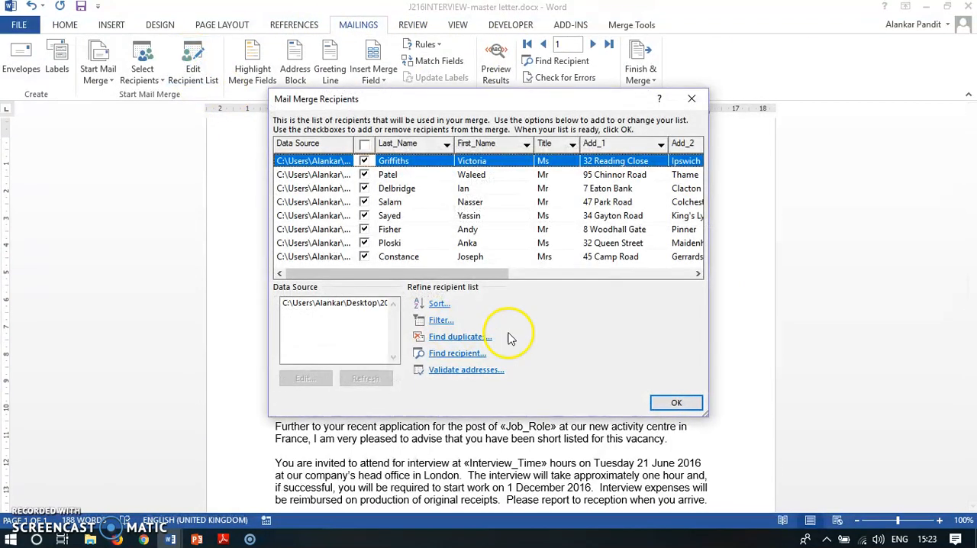
left_click(436, 326)
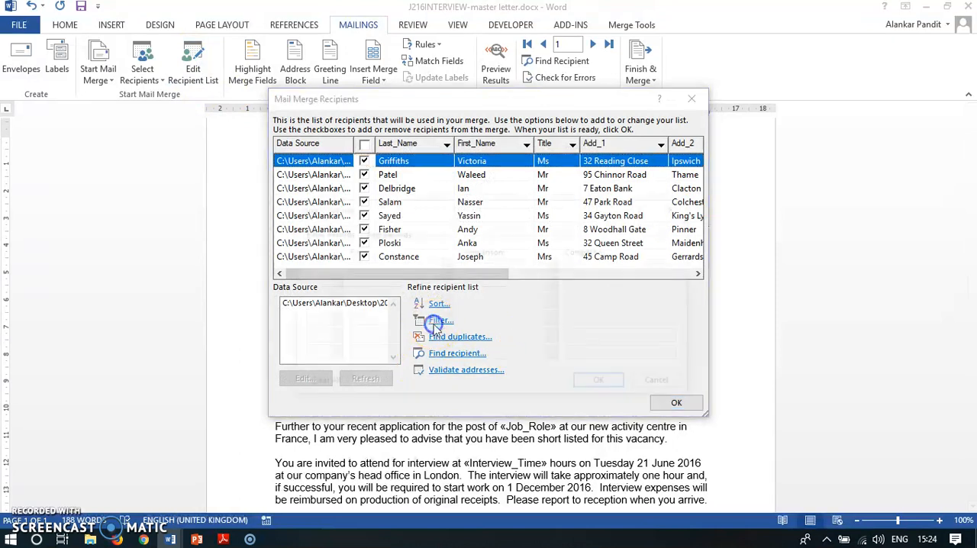
left_click_drag(484, 220, 488, 195)
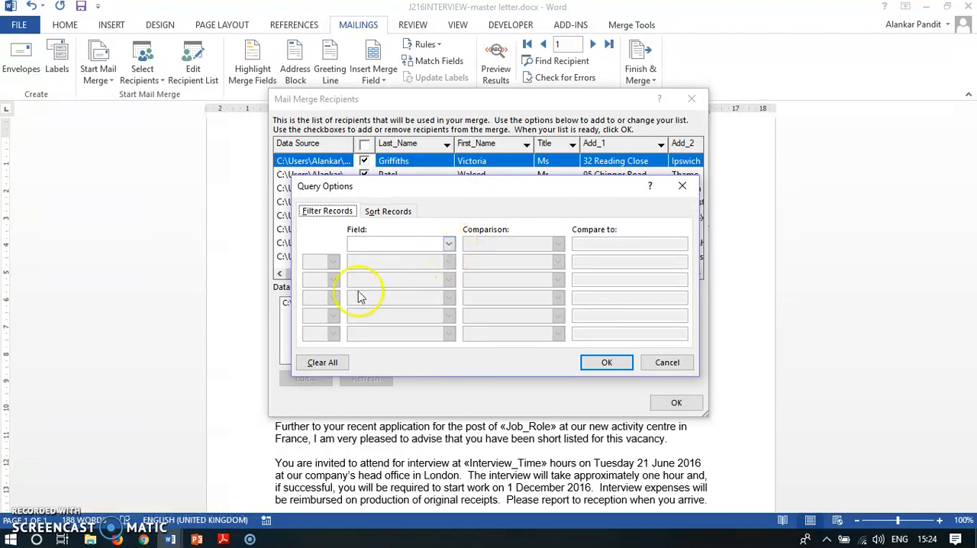
Step: Recheck step 30 in the exam paper and define a recipient filter rule with Job_Role equal to Ski Instructor
left_click(225, 539)
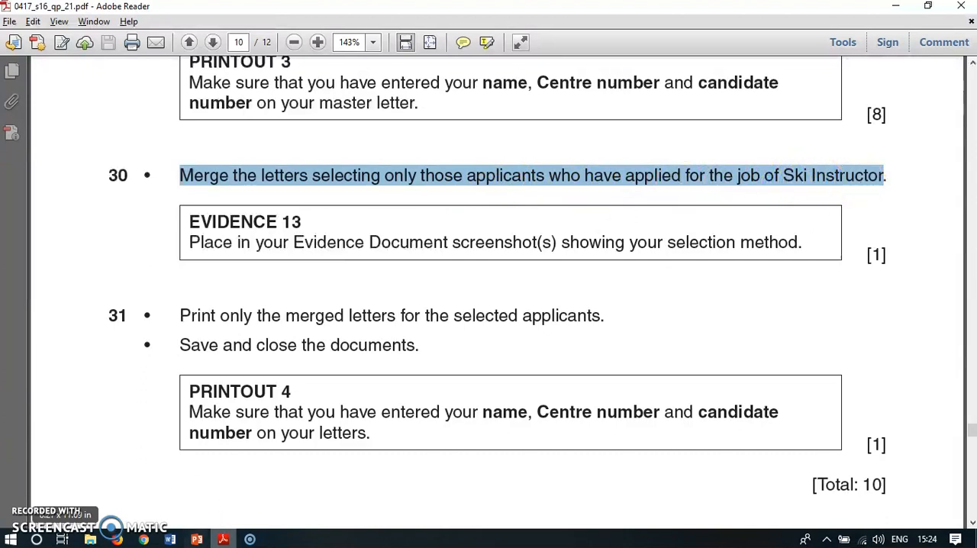
left_click(223, 539)
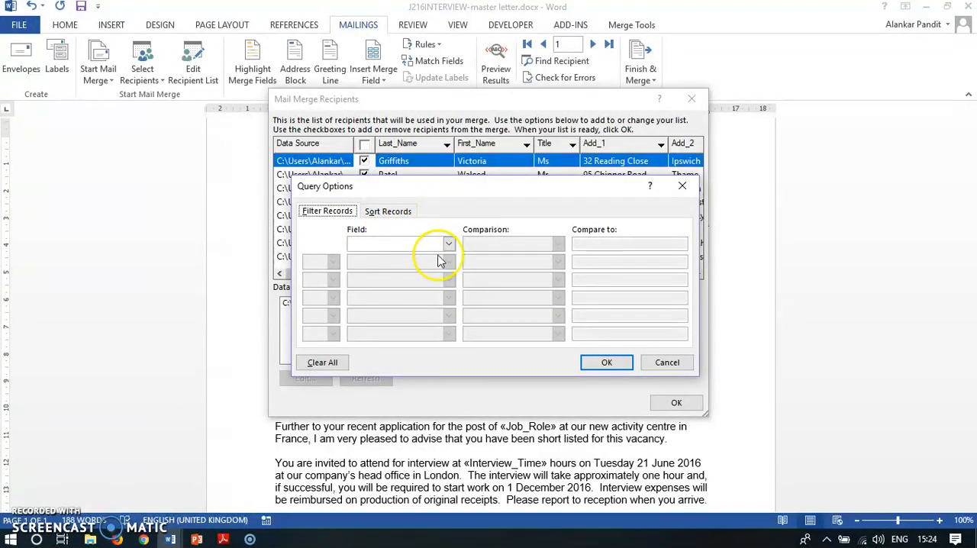
left_click(449, 243)
scroll(400, 280, "down", 2)
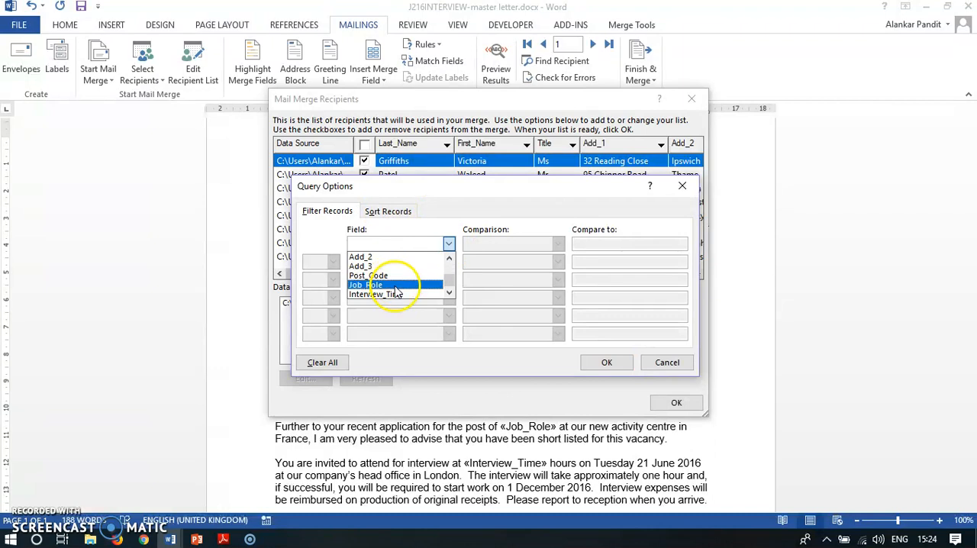
left_click(366, 284)
left_click(560, 245)
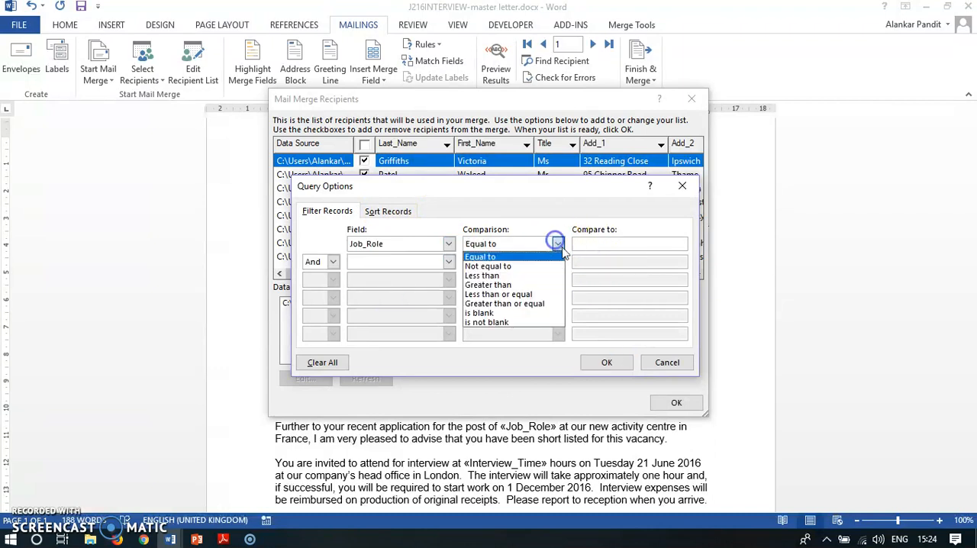
left_click(487, 259)
left_click(584, 242)
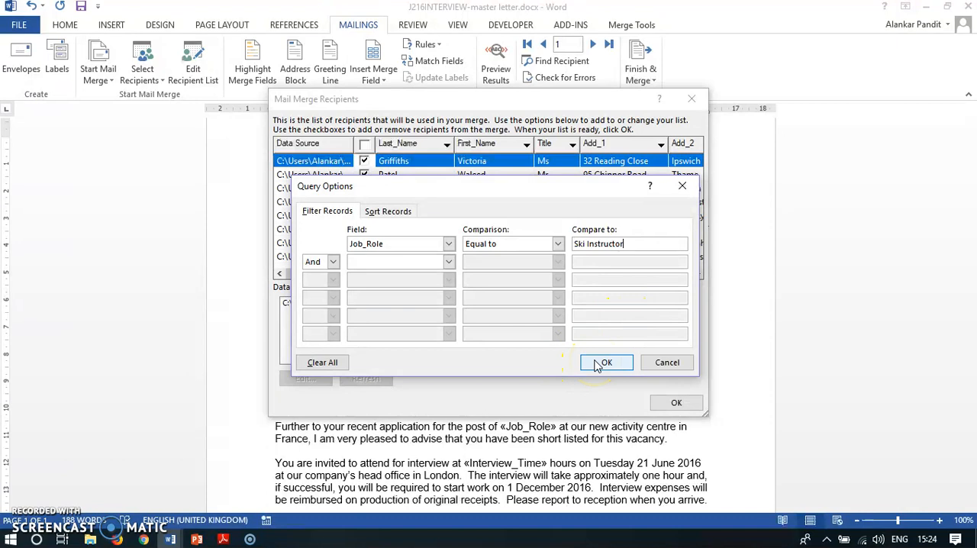
Step: Read the EVIDENCE 13 requirement in the exam paper and apply the Ski Instructor filter to the recipient list
left_click(223, 539)
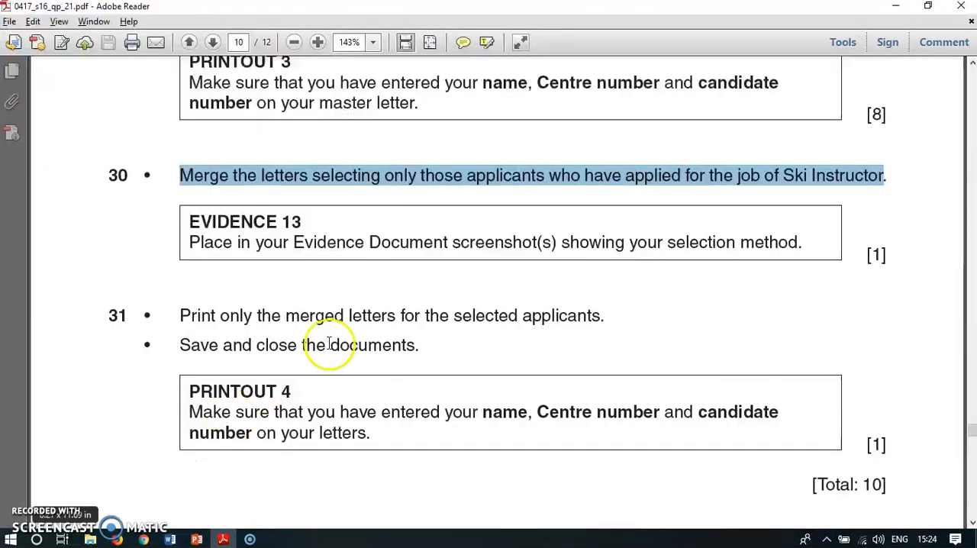
left_click_drag(189, 242, 804, 244)
left_click(222, 538)
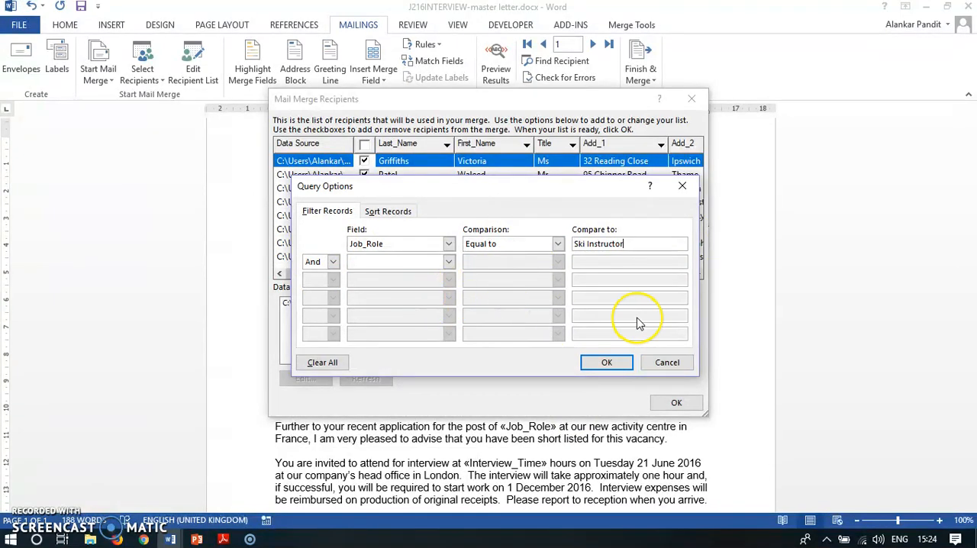
left_click(621, 362)
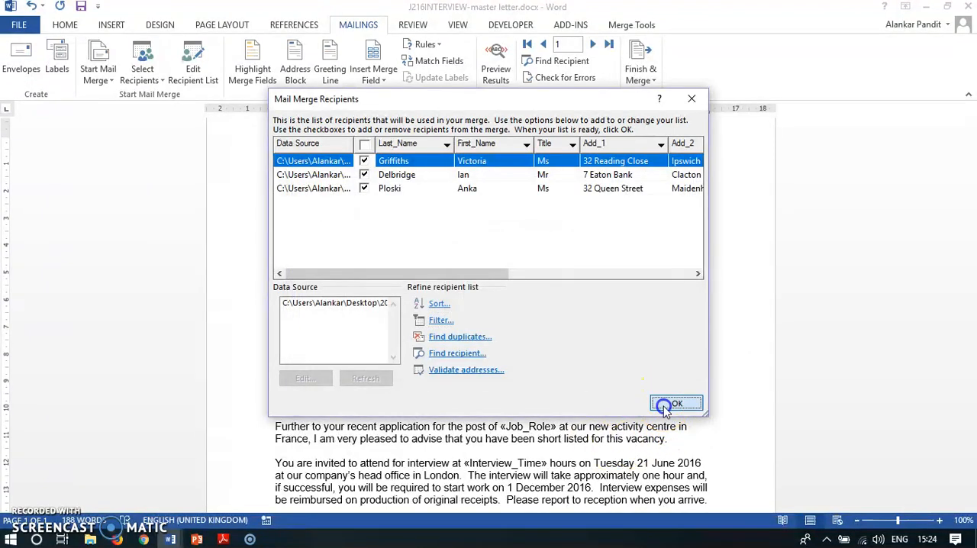
left_click(675, 401)
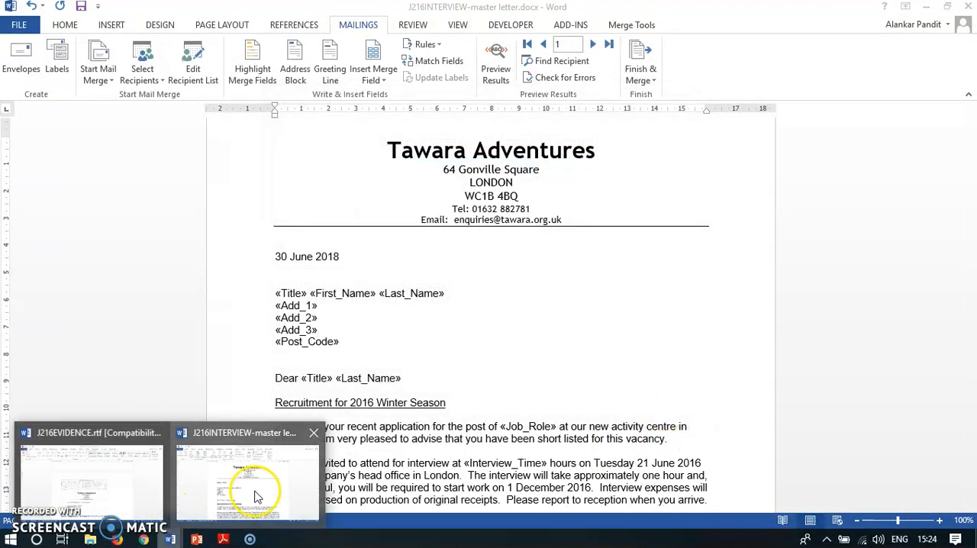
Step: Switch to J216EVIDENCE.rtf and paste the screenshot of the filter settings beneath the EVIDENCE 13 heading
left_click(135, 497)
scroll(464, 339, "down", 5)
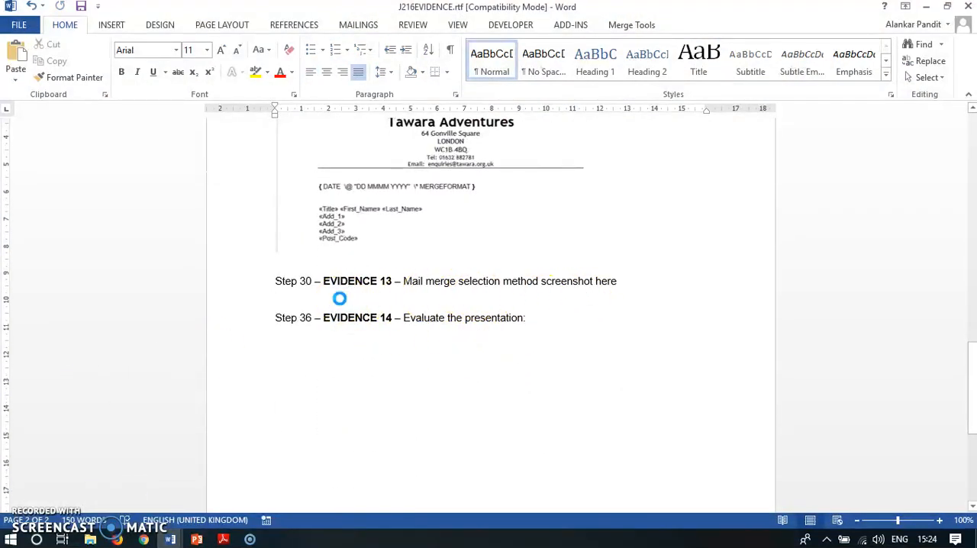
left_click(557, 389)
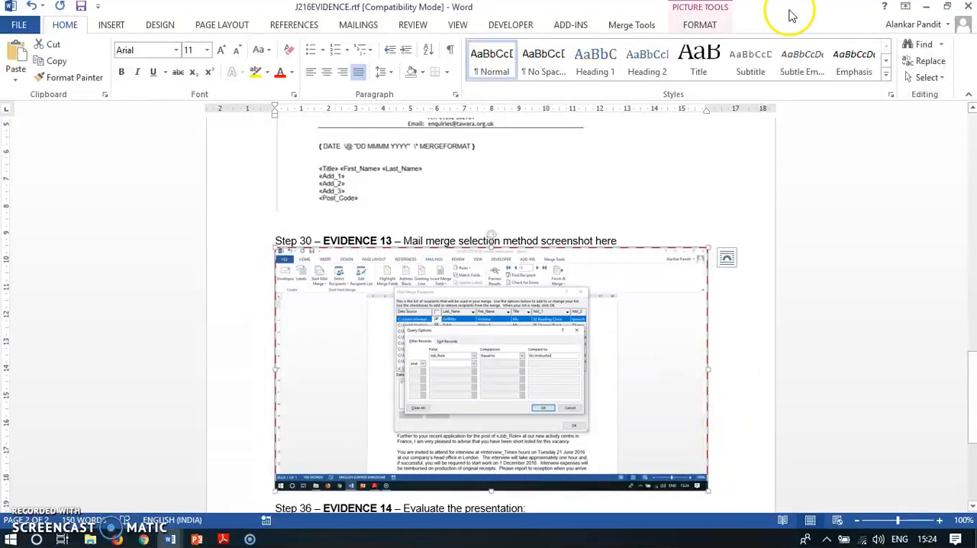
Step: Crop the EVIDENCE 13 screenshot to the area around the filter dialog and enlarge it to about 14.4 cm wide by 12.2 cm high
left_click(701, 25)
left_click(840, 60)
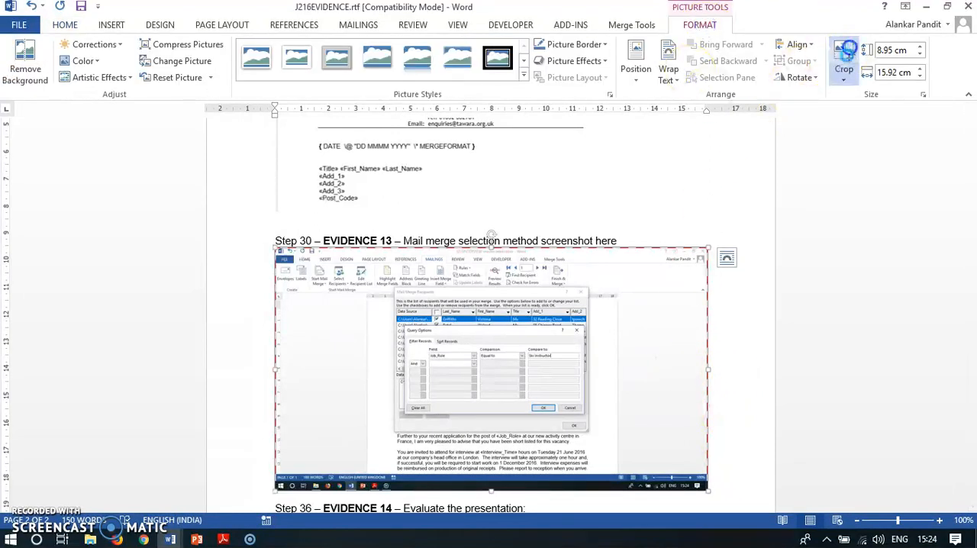
left_click_drag(707, 370, 603, 369)
left_click_drag(439, 488, 440, 433)
left_click_drag(293, 339, 371, 344)
left_click(679, 365)
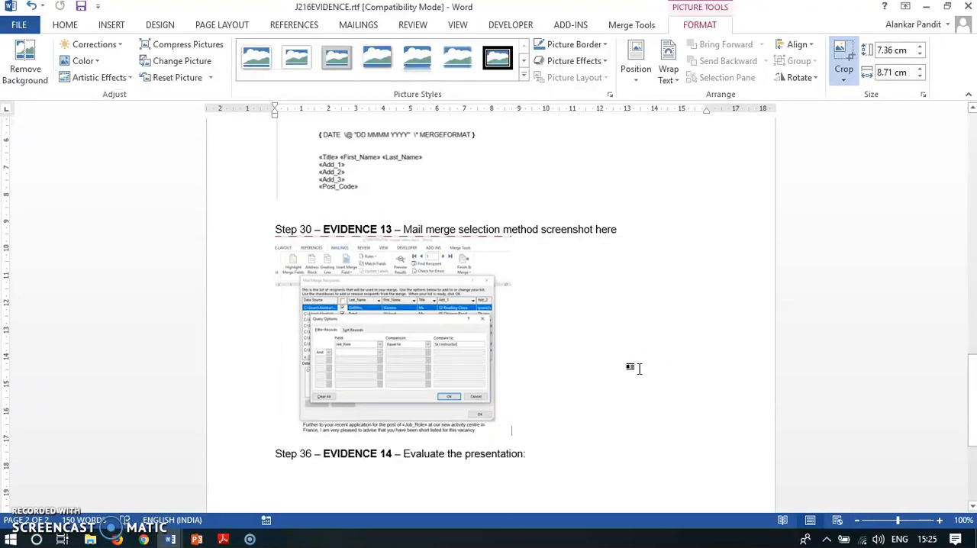
left_click(509, 437)
left_click_drag(512, 437, 666, 495)
scroll(725, 389, "down", 2)
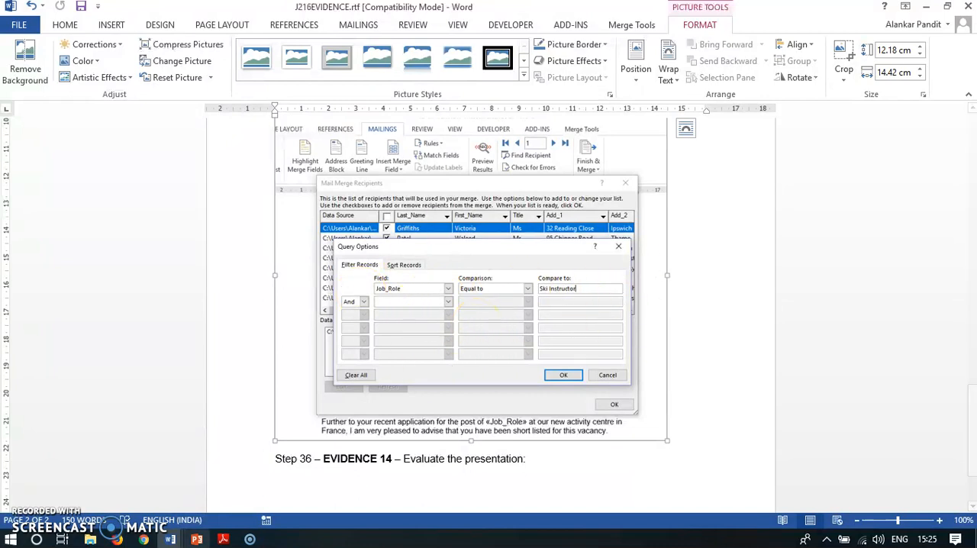
Step: Switch to the exam paper in Adobe Reader and read the step 31 instruction on printing the merged letters
left_click(224, 538)
scroll(360, 323, "down", 3)
left_click(173, 211)
left_click_drag(173, 211, 603, 213)
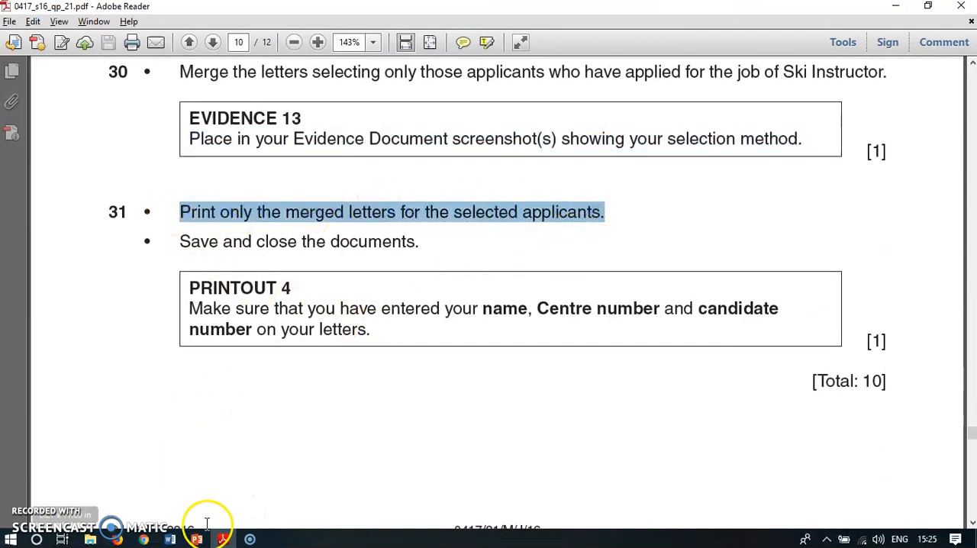
Step: Switch to the master letter, preview the merged results through record 3, check the job role in the text, and turn the preview off
left_click(168, 540)
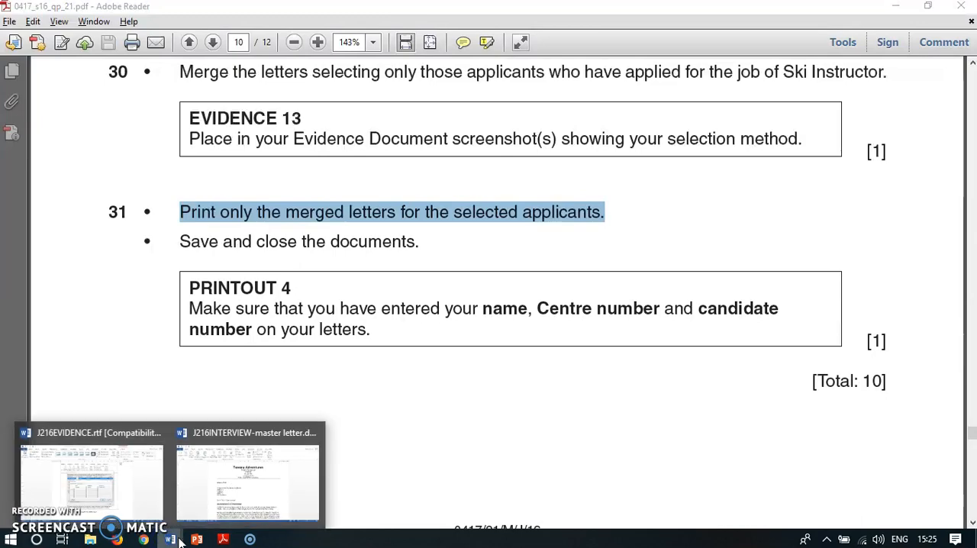
left_click(246, 485)
scroll(580, 381, "down", 5)
scroll(564, 441, "up", 5)
left_click(495, 65)
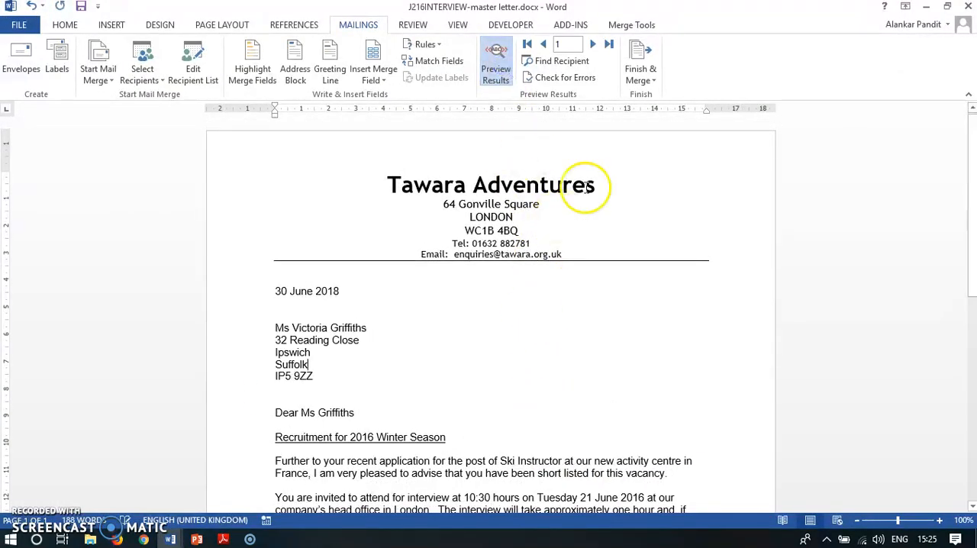
left_click(593, 44)
left_click(593, 44)
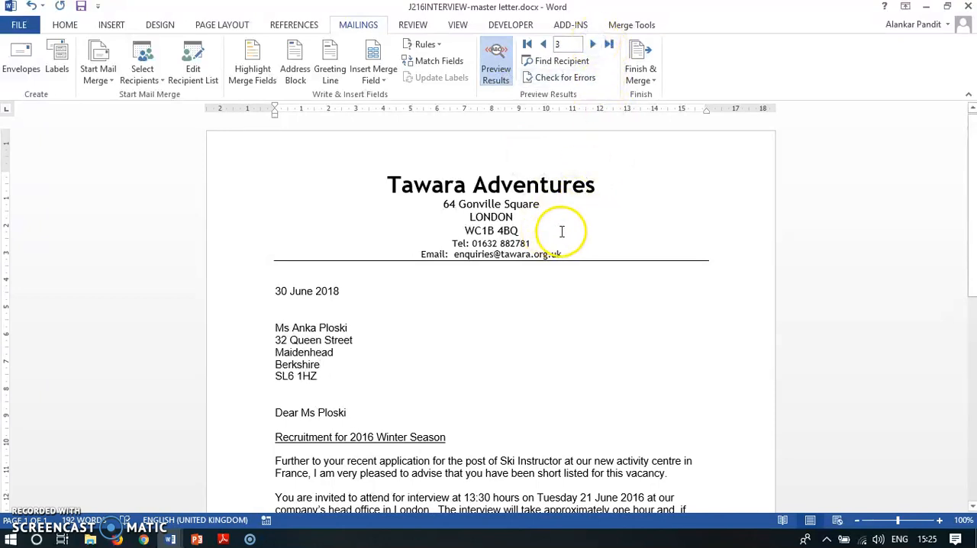
scroll(566, 232, "down", 3)
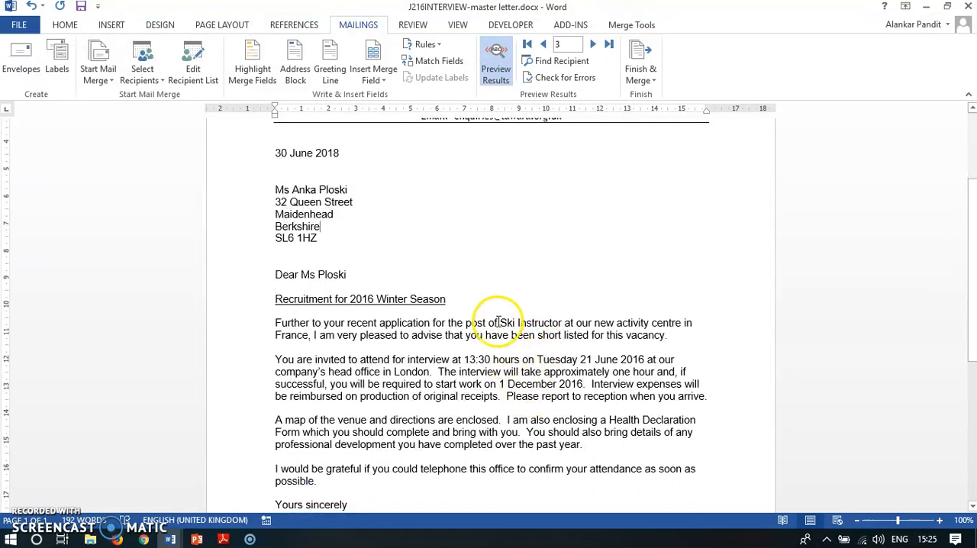
double_click(502, 322)
left_click(572, 353)
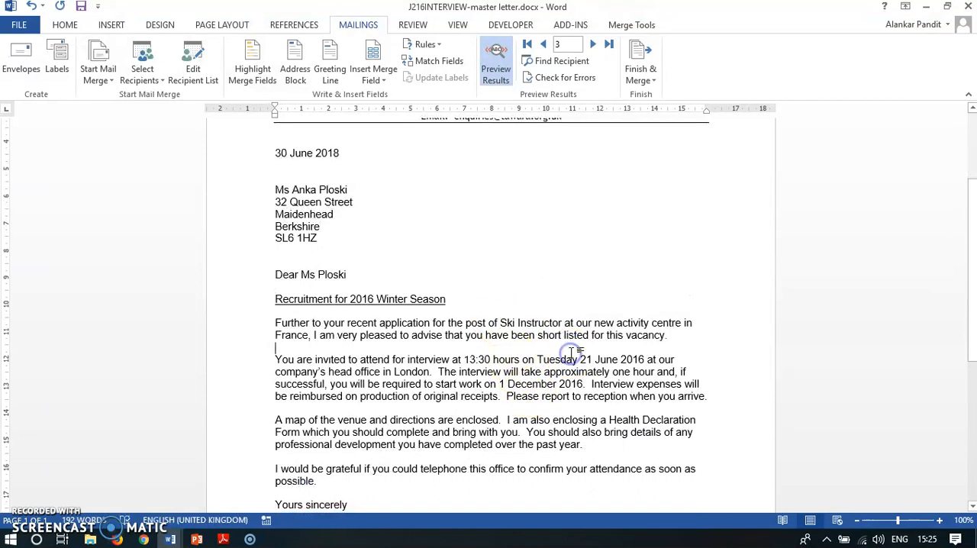
left_click(496, 65)
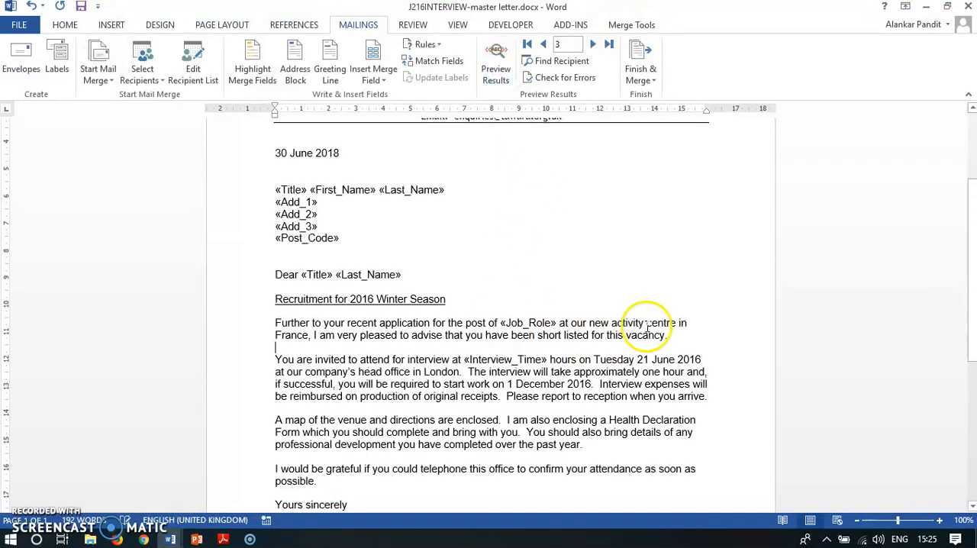
Step: Finish the mail merge by merging all filtered records into a new document of individual letters
left_click(658, 82)
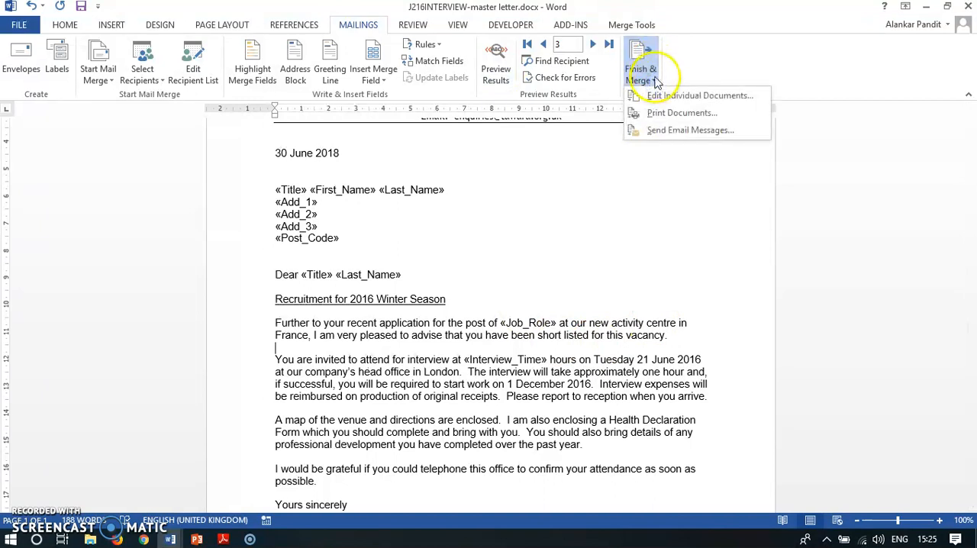
left_click(681, 99)
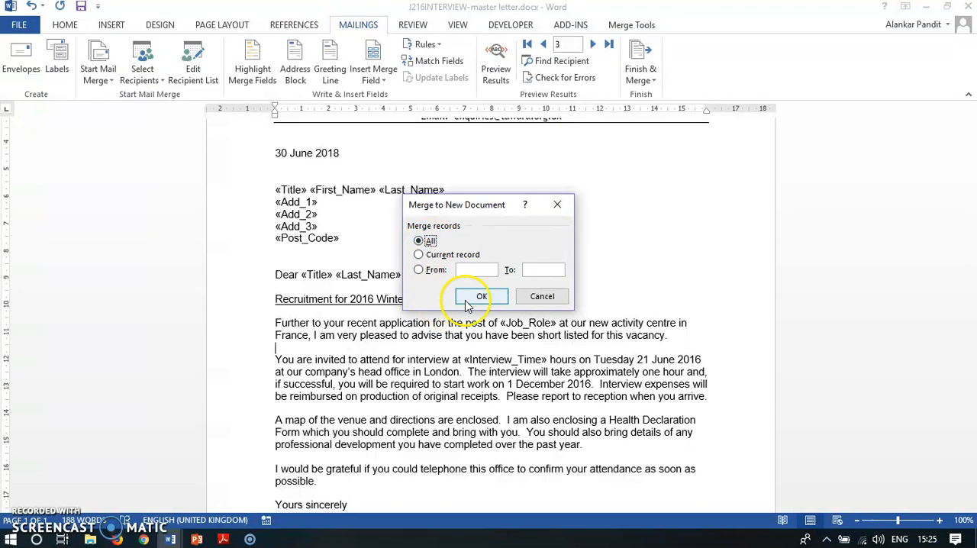
left_click(468, 298)
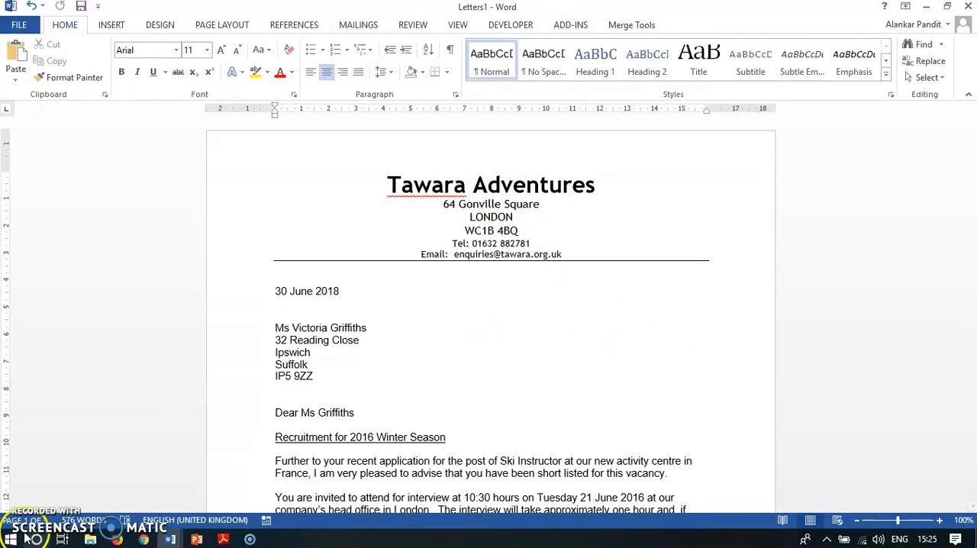
Step: Review the merged letters, checking each recipient's details, job role, interview time, signature and footer
scroll(497, 301, "down", 5)
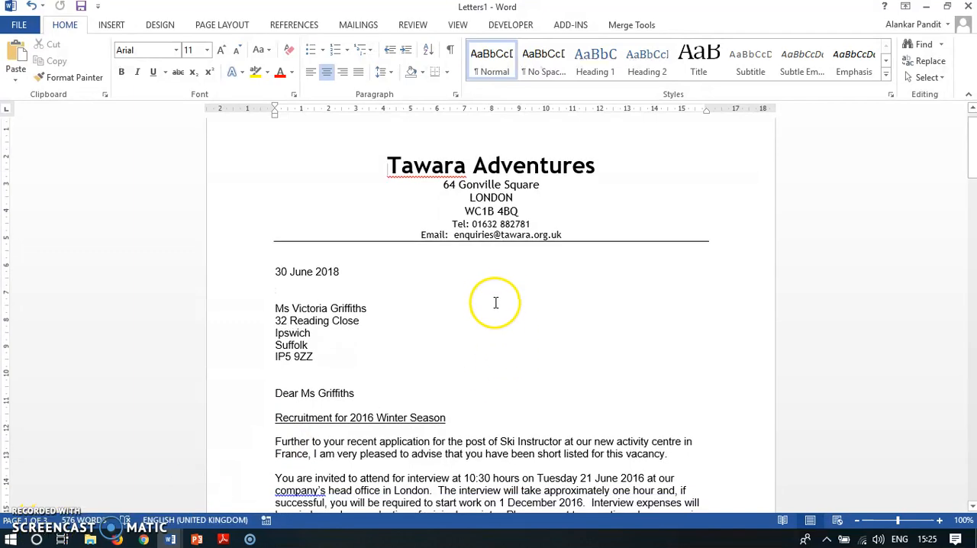
scroll(540, 290, "down", 20)
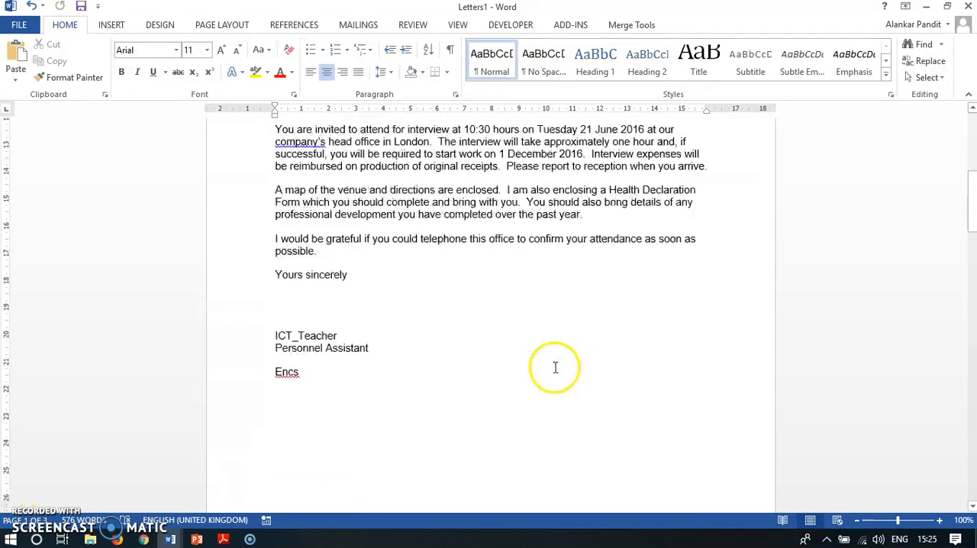
scroll(553, 346, "down", 20)
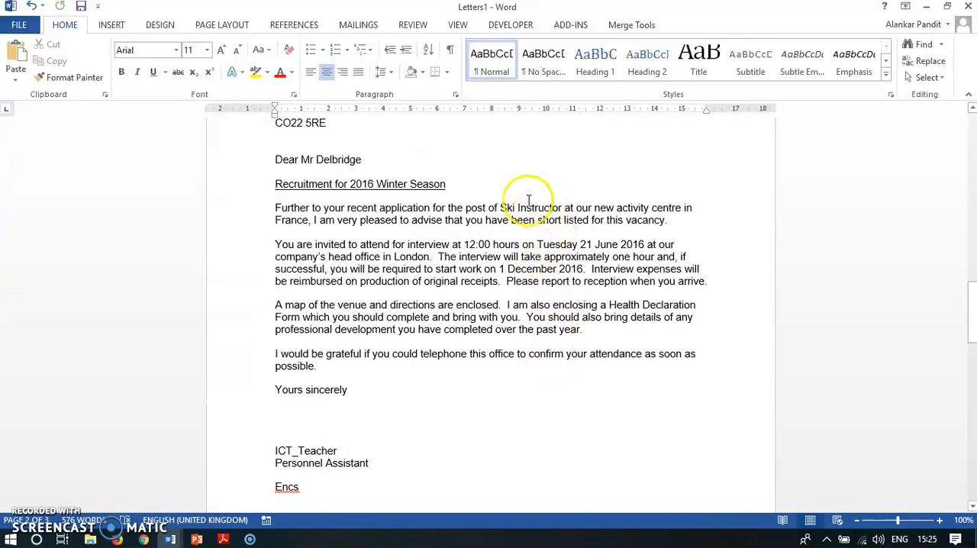
scroll(546, 297, "down", 1)
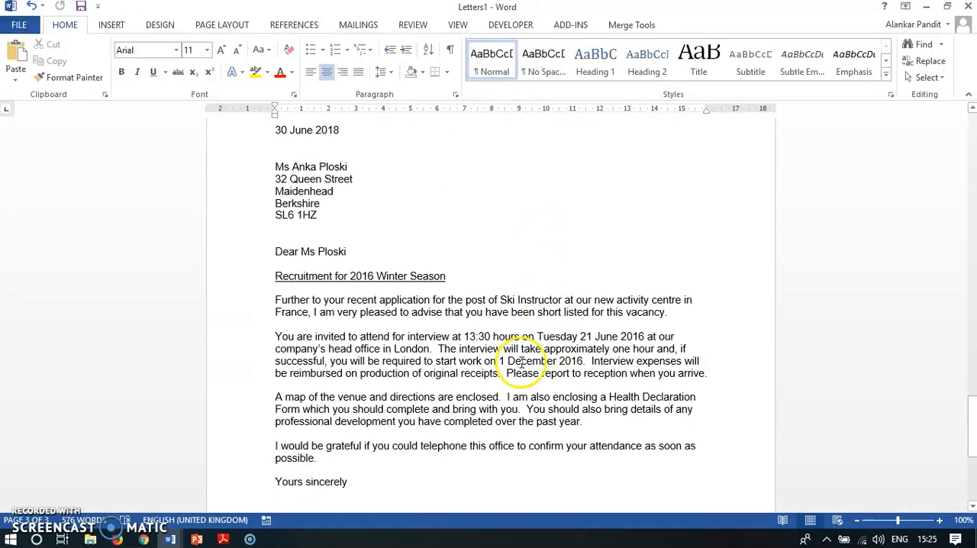
scroll(578, 329, "up", 15)
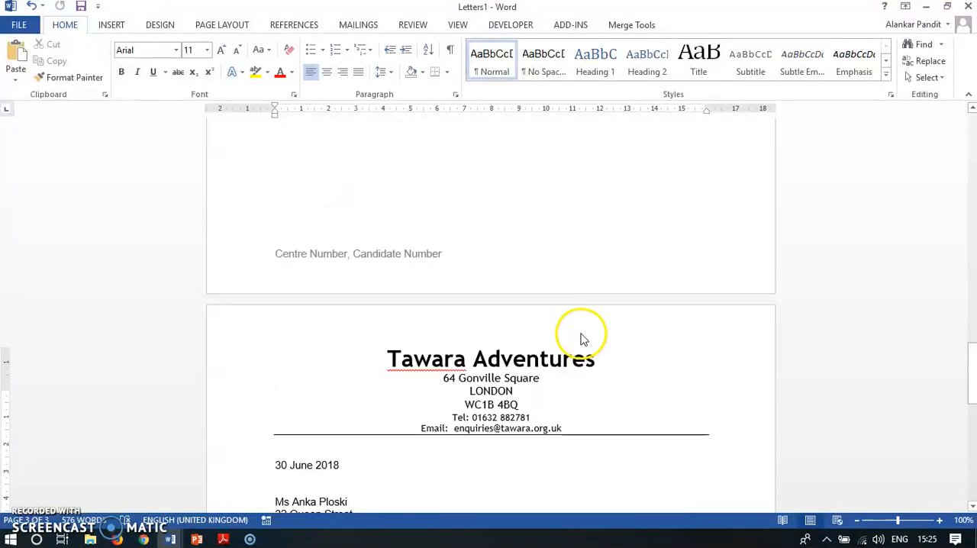
Step: Print all the merged letters with easyPDF Printer 8, saving the output as Letters1.pdf in the 2016 Mail Merge folder
scroll(582, 334, "down", 18)
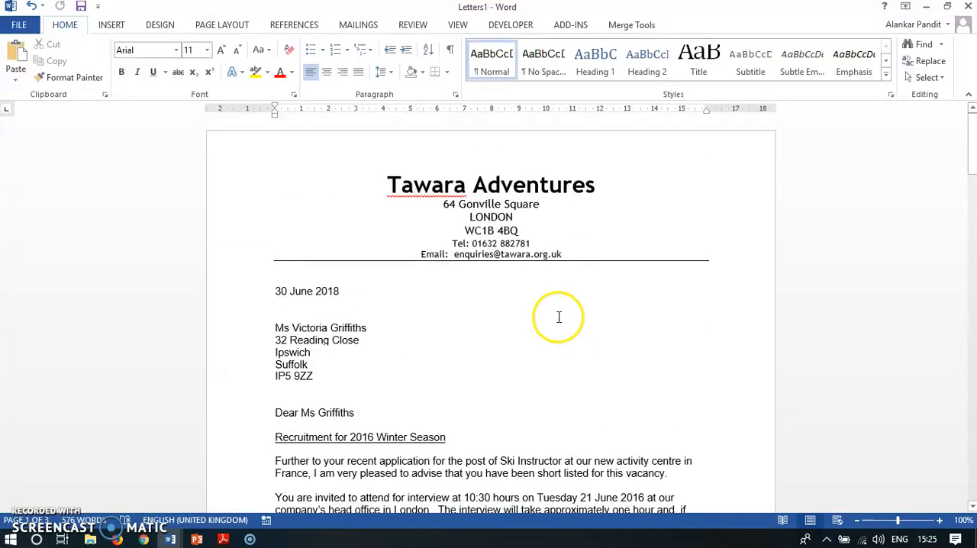
left_click(19, 24)
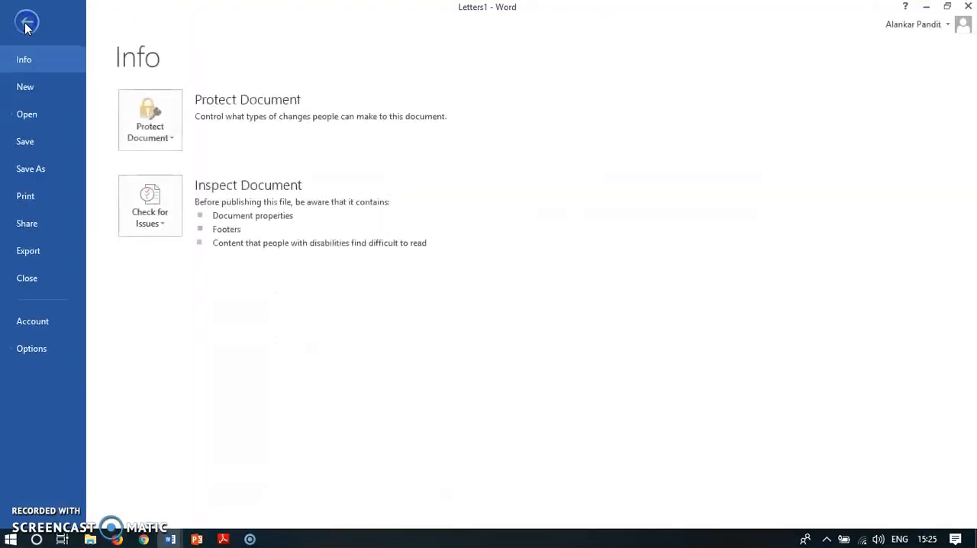
left_click(33, 196)
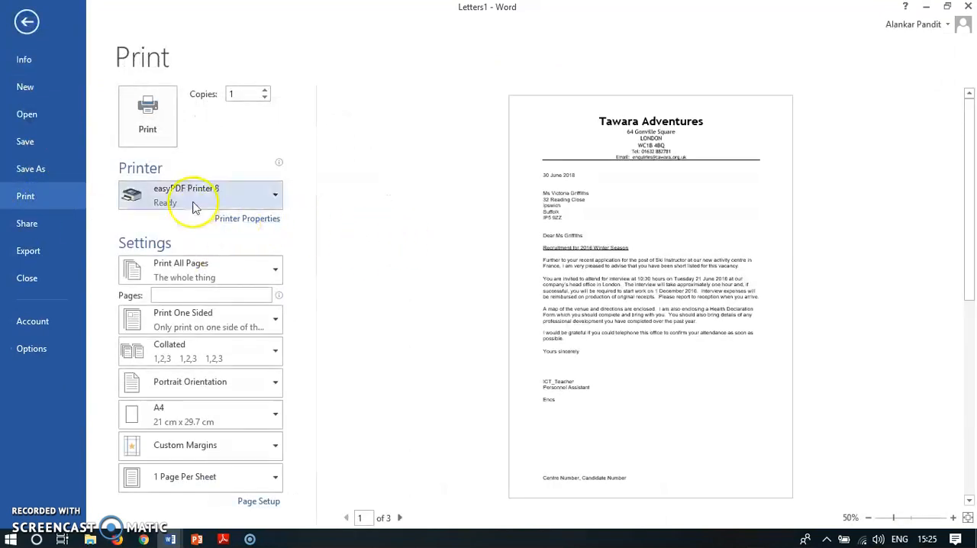
left_click(149, 122)
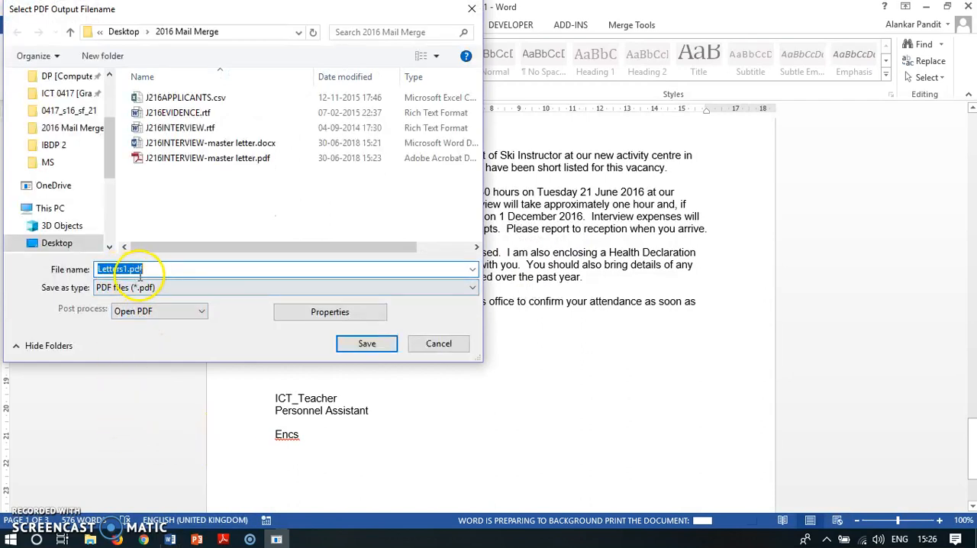
left_click(378, 351)
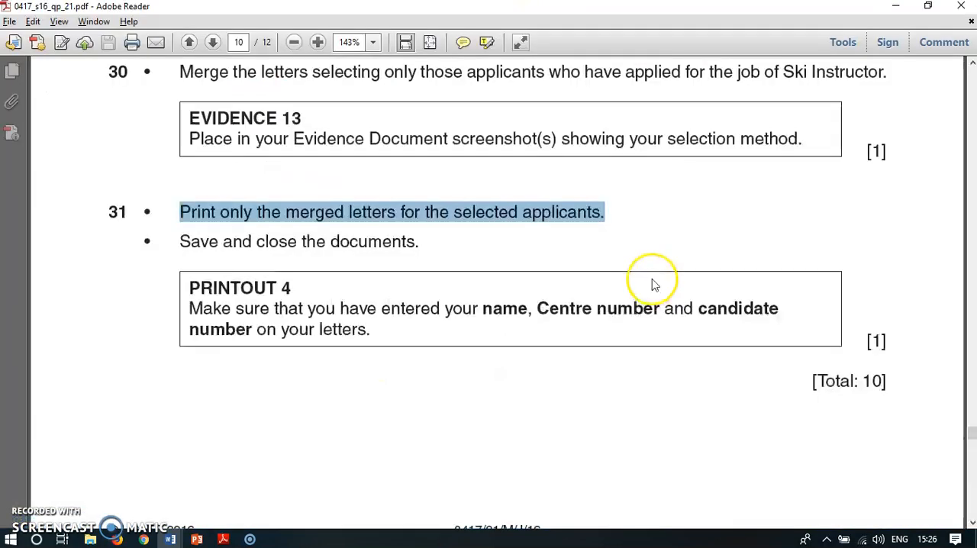
Step: Review the printed PDF letters, checking each recipient's details and the Ski Instructor job role in the text
scroll(355, 181, "down", 10)
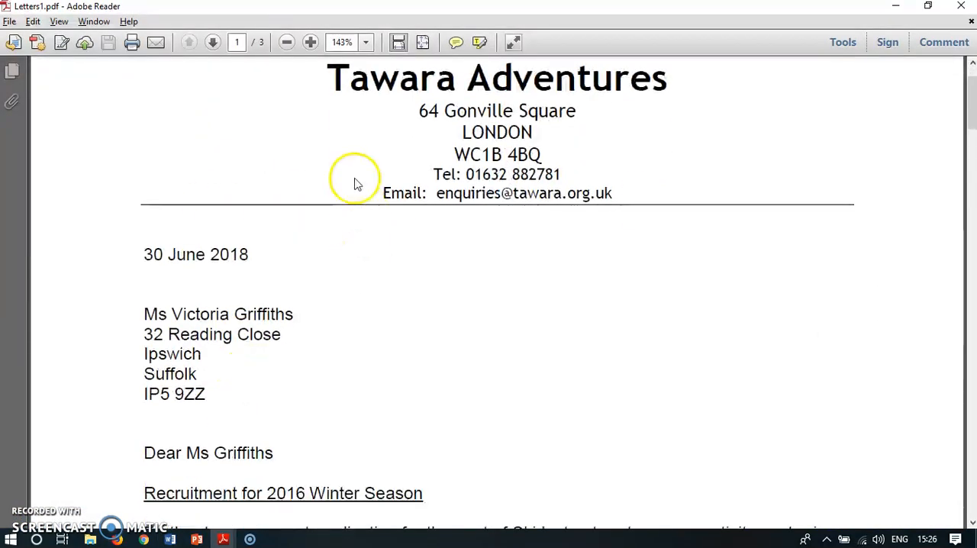
scroll(542, 240, "up", 4)
double_click(551, 127)
scroll(573, 306, "down", 10)
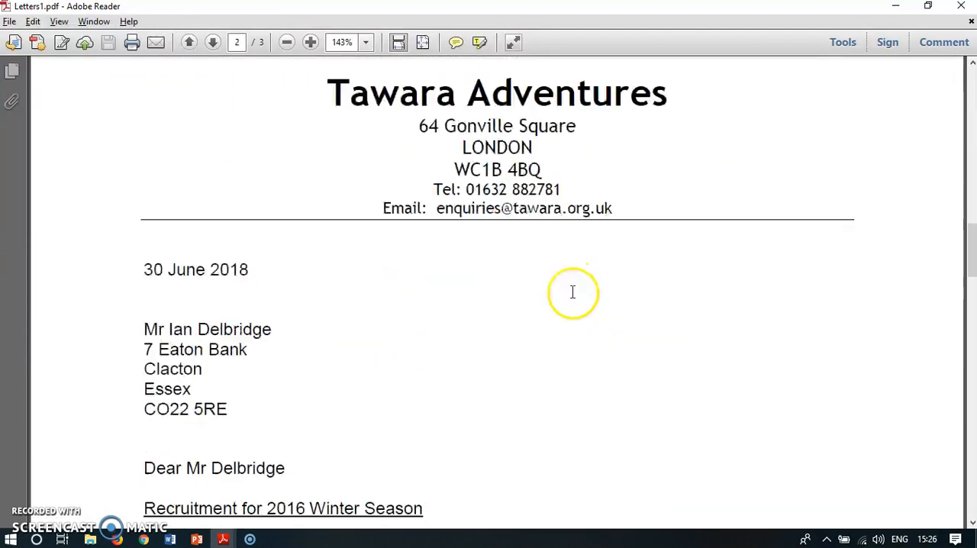
scroll(573, 293, "up", 10)
scroll(573, 221, "down", 5)
scroll(576, 339, "down", 10)
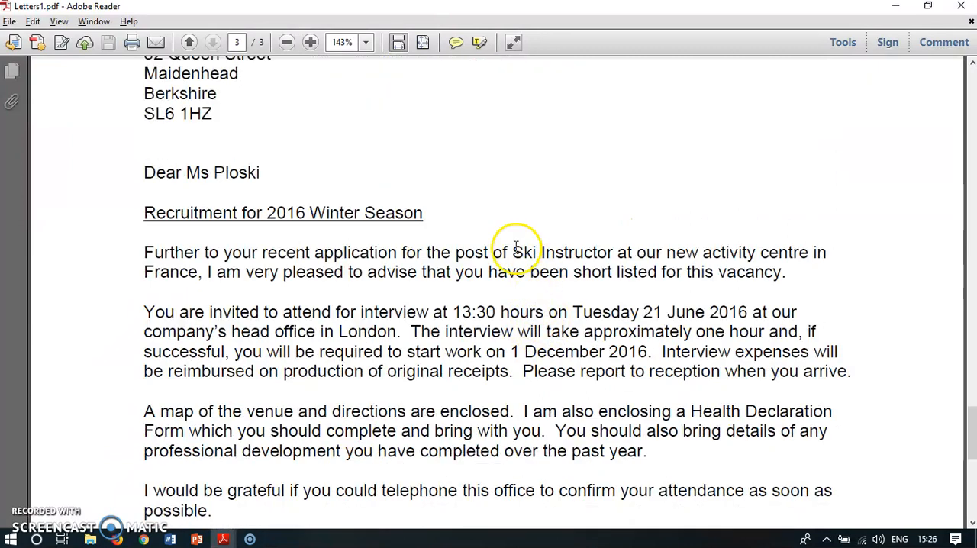
left_click_drag(512, 252, 605, 260)
left_click(605, 343)
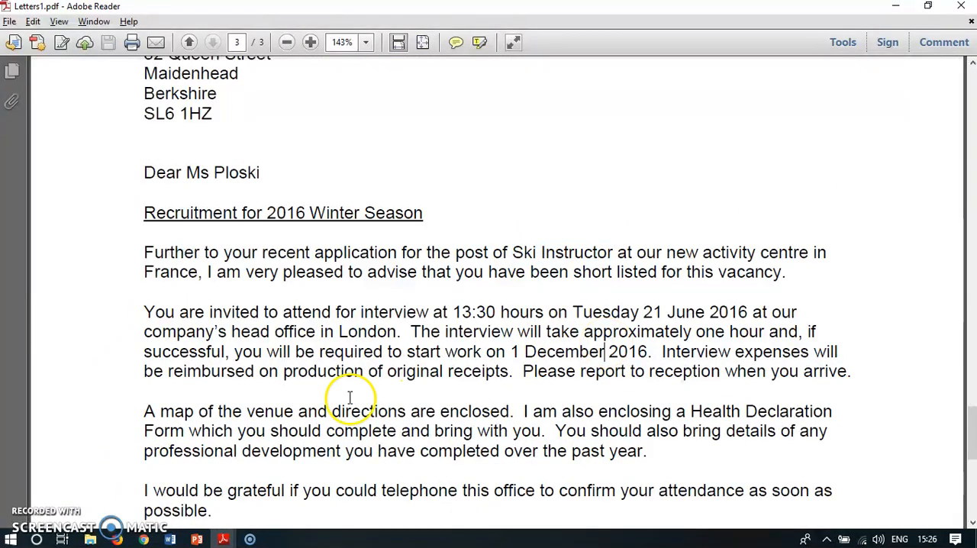
Step: Switch to the exam paper 0417_s16_qp_21.pdf and read the remaining step 31 instruction on saving and closing the documents
mouse_move(229, 539)
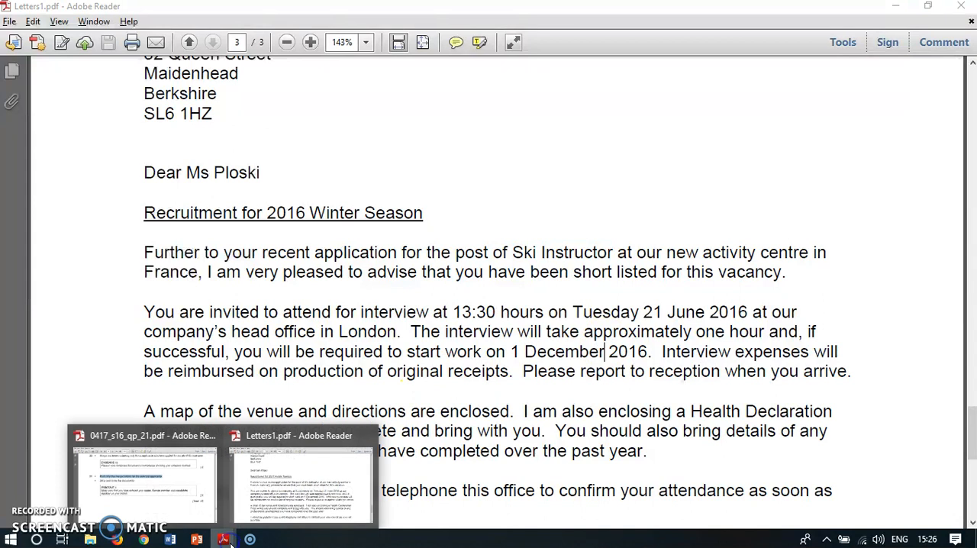
left_click(148, 502)
scroll(607, 290, "down", 3)
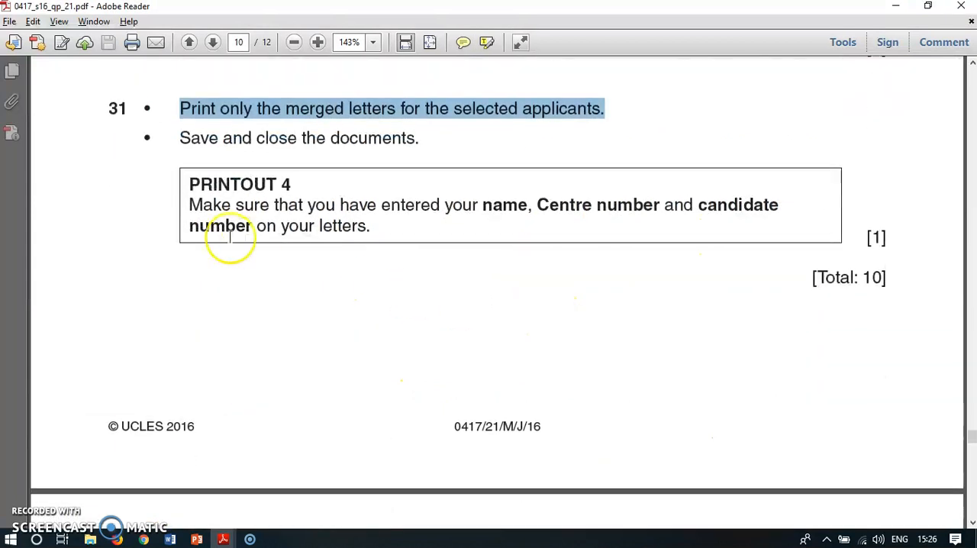
left_click_drag(180, 139, 421, 143)
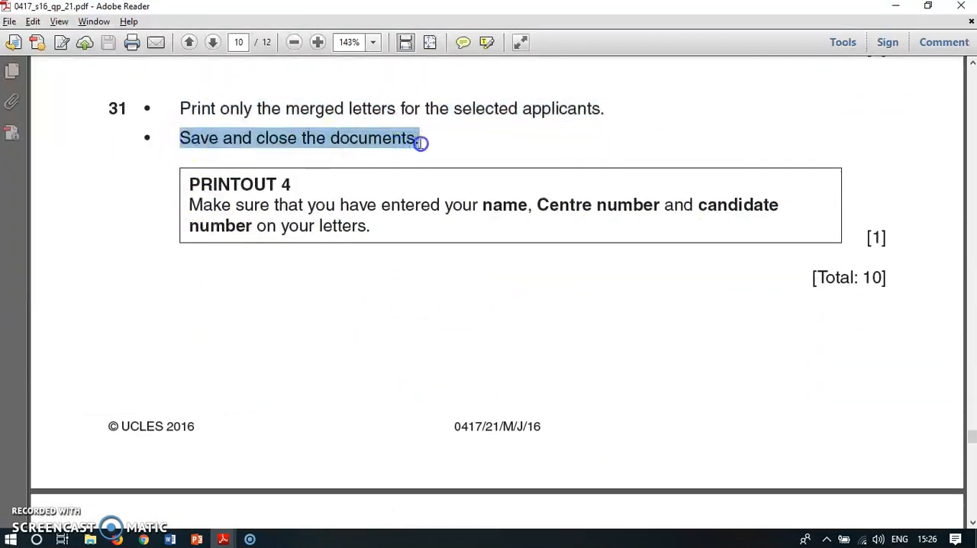
left_click(444, 257)
scroll(479, 259, "down", 3)
Step: Return to the start of Task 5 in the exam paper and reread the step 29 instruction naming the master letter file
scroll(478, 257, "up", 4)
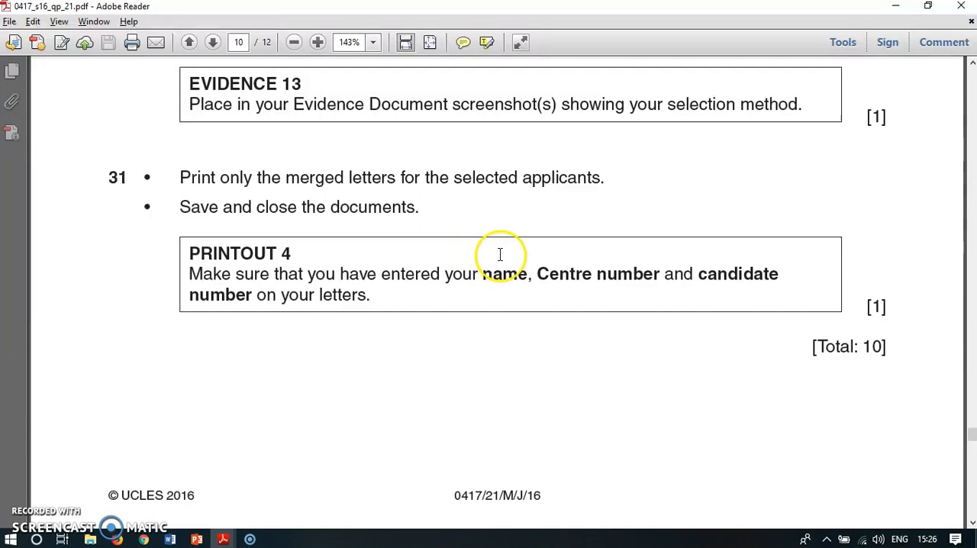
scroll(504, 251, "up", 8)
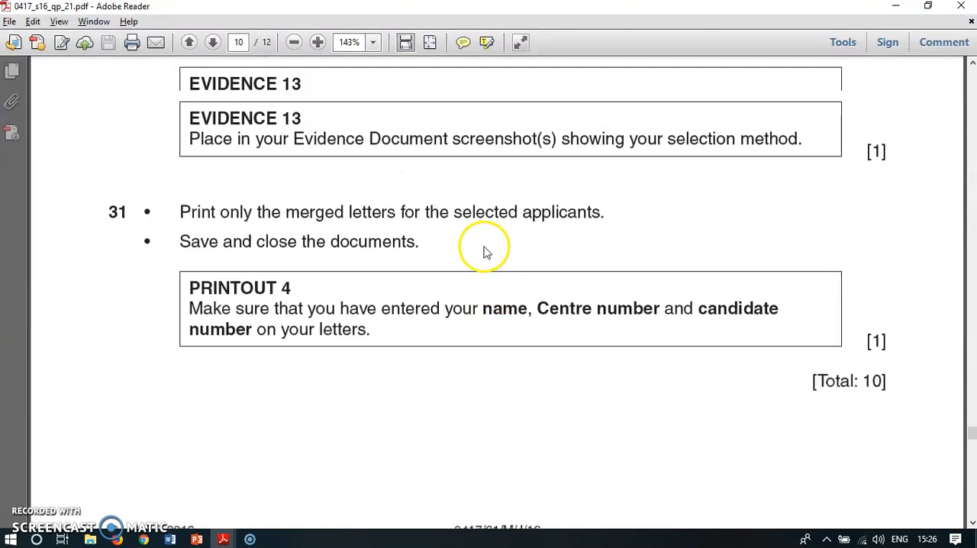
scroll(483, 245, "up", 5)
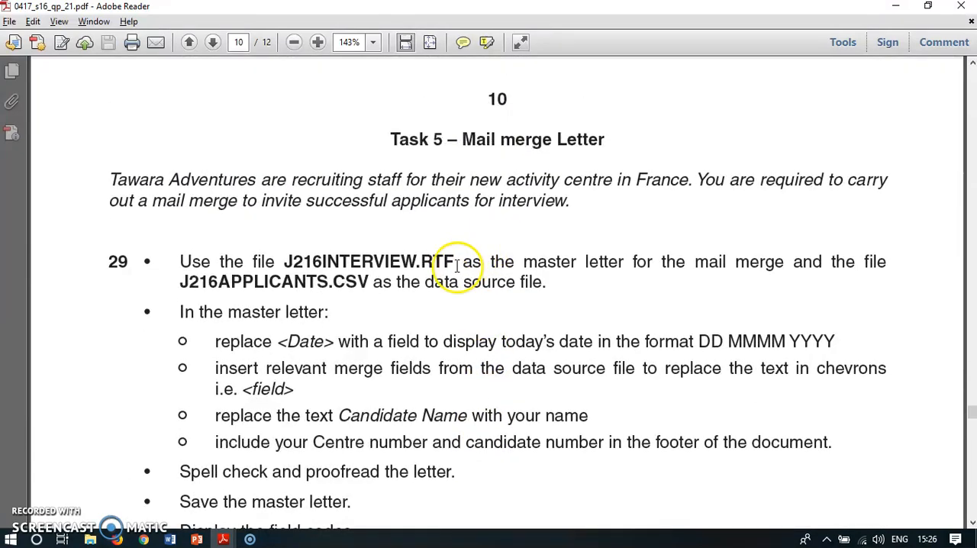
left_click_drag(456, 261, 324, 265)
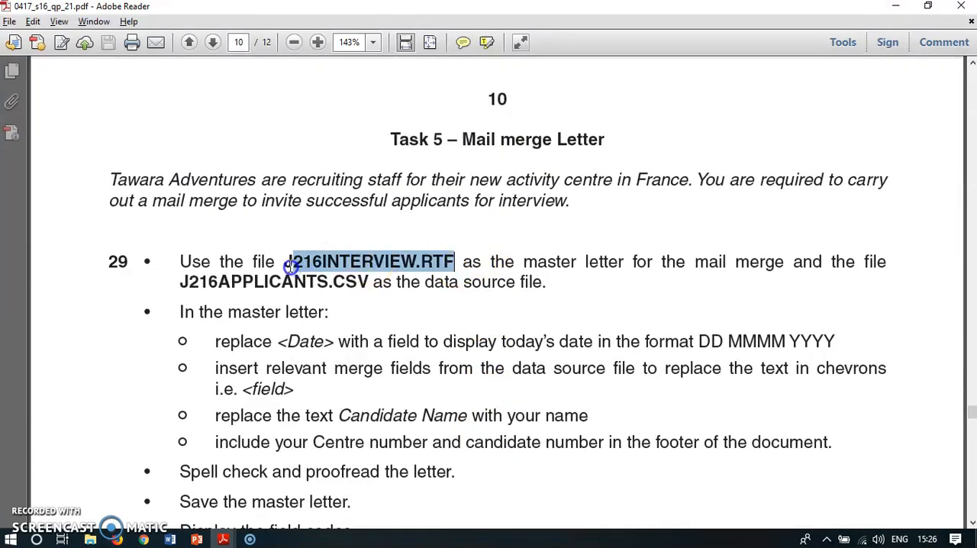
left_click(412, 313)
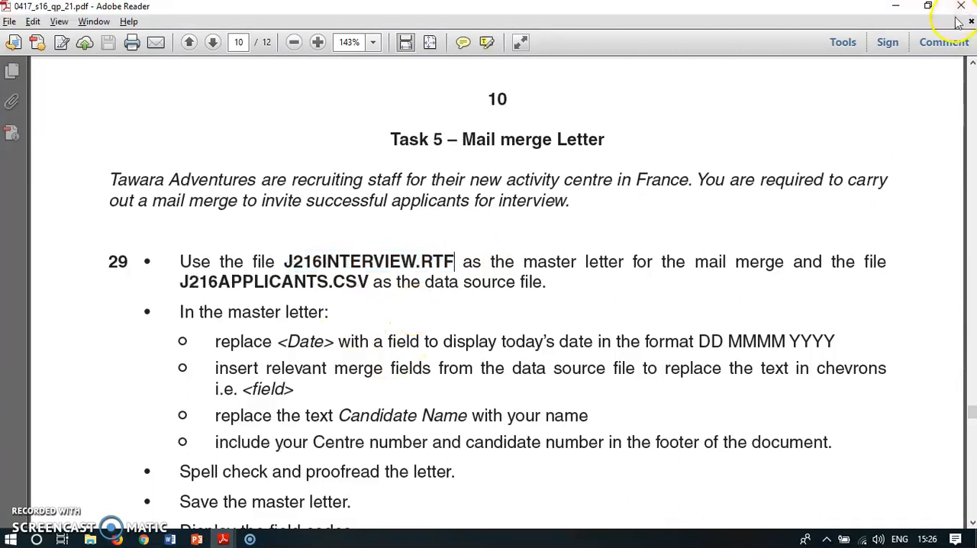